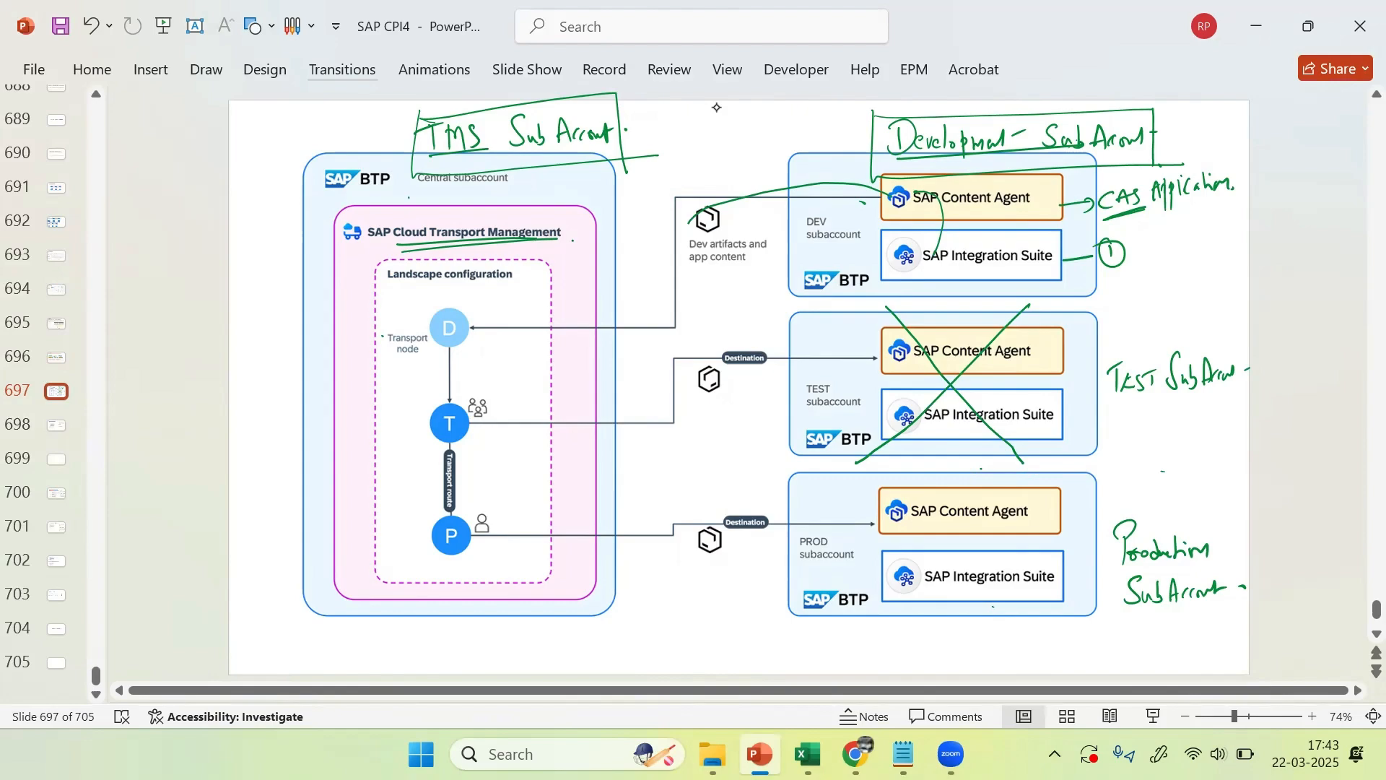
Step: Handwrite 'Development Domain' beside node D and begin the 'Production Domain' label beside P
mouse_move(258, 284)
left_mouse_down()
mouse_move(250, 318)
mouse_move(309, 277)
mouse_move(322, 329)
mouse_move(345, 285)
left_mouse_up()
mouse_move(275, 325)
left_mouse_down()
mouse_move(292, 349)
mouse_move(345, 315)
mouse_move(355, 328)
left_mouse_up()
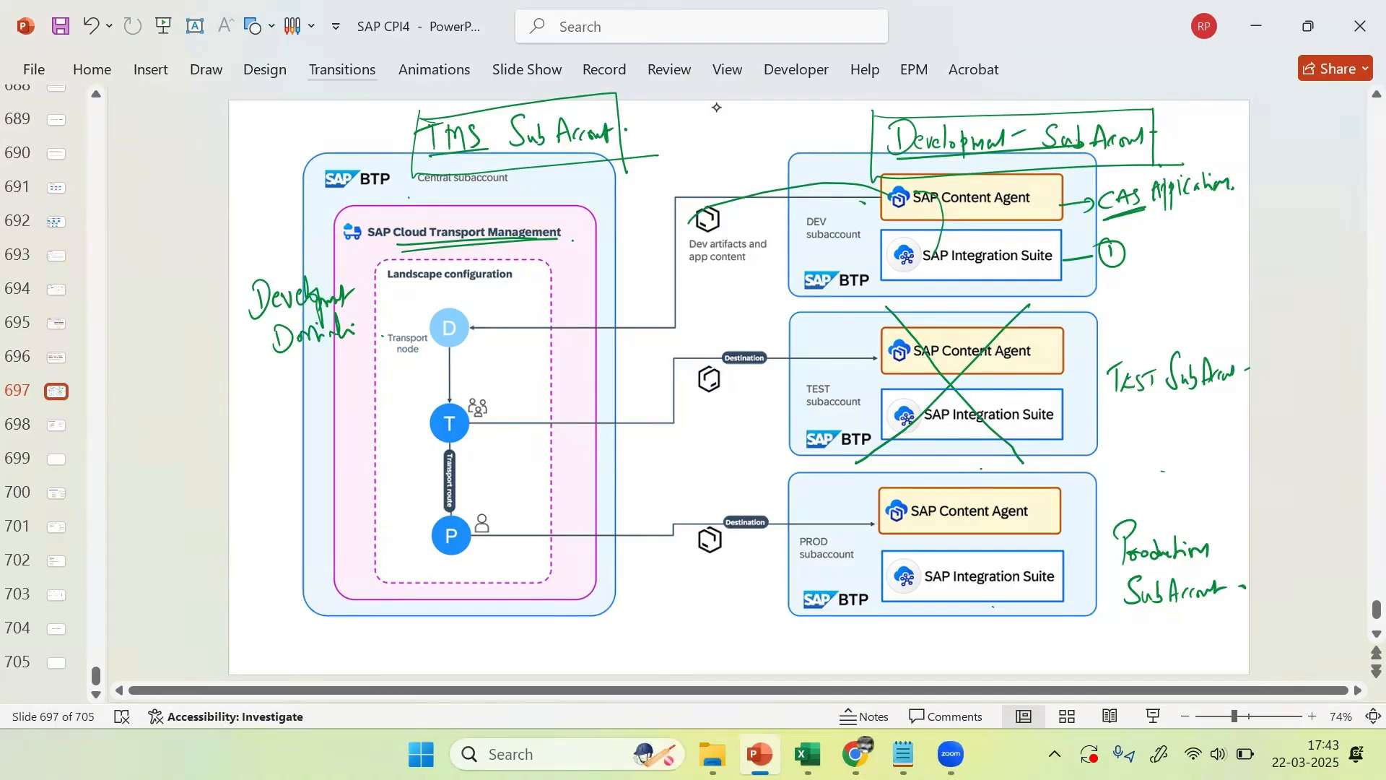
mouse_move(279, 512)
left_mouse_down()
mouse_move(281, 540)
mouse_move(279, 515)
mouse_move(329, 519)
mouse_move(331, 495)
mouse_move(354, 511)
mouse_move(314, 571)
mouse_move(370, 534)
left_mouse_up()
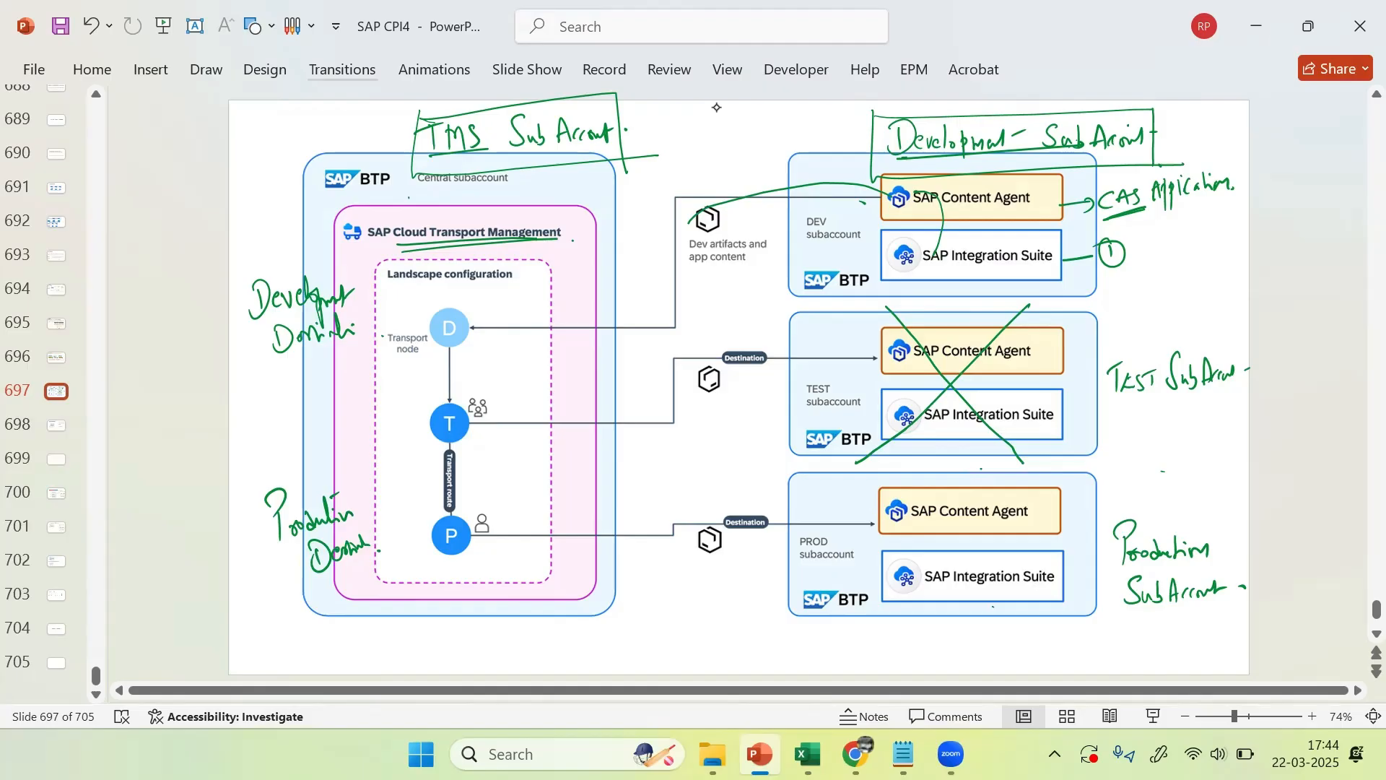
Step: Navigate from the global account into the DEVELOPMENT subaccount's Instances and Subscriptions
left_click(855, 754)
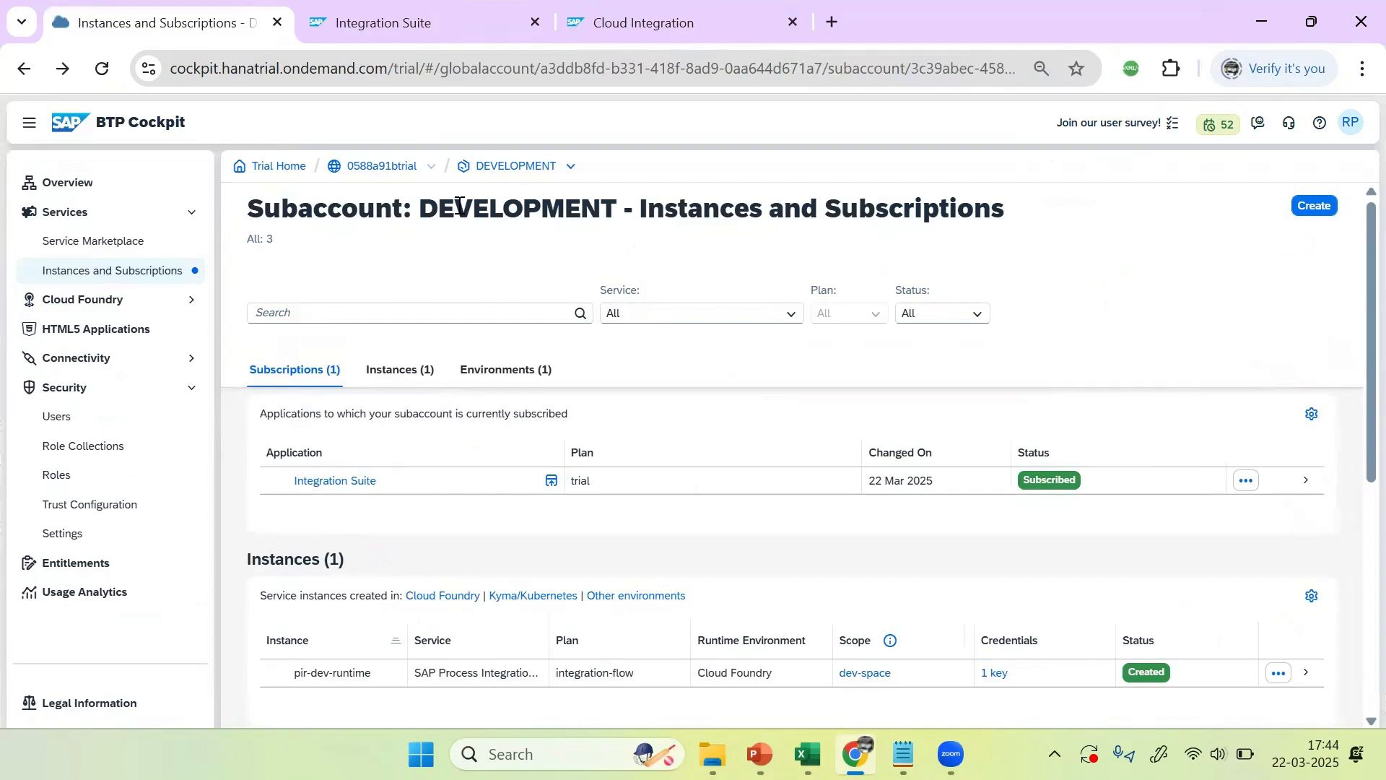
left_click(134, 274)
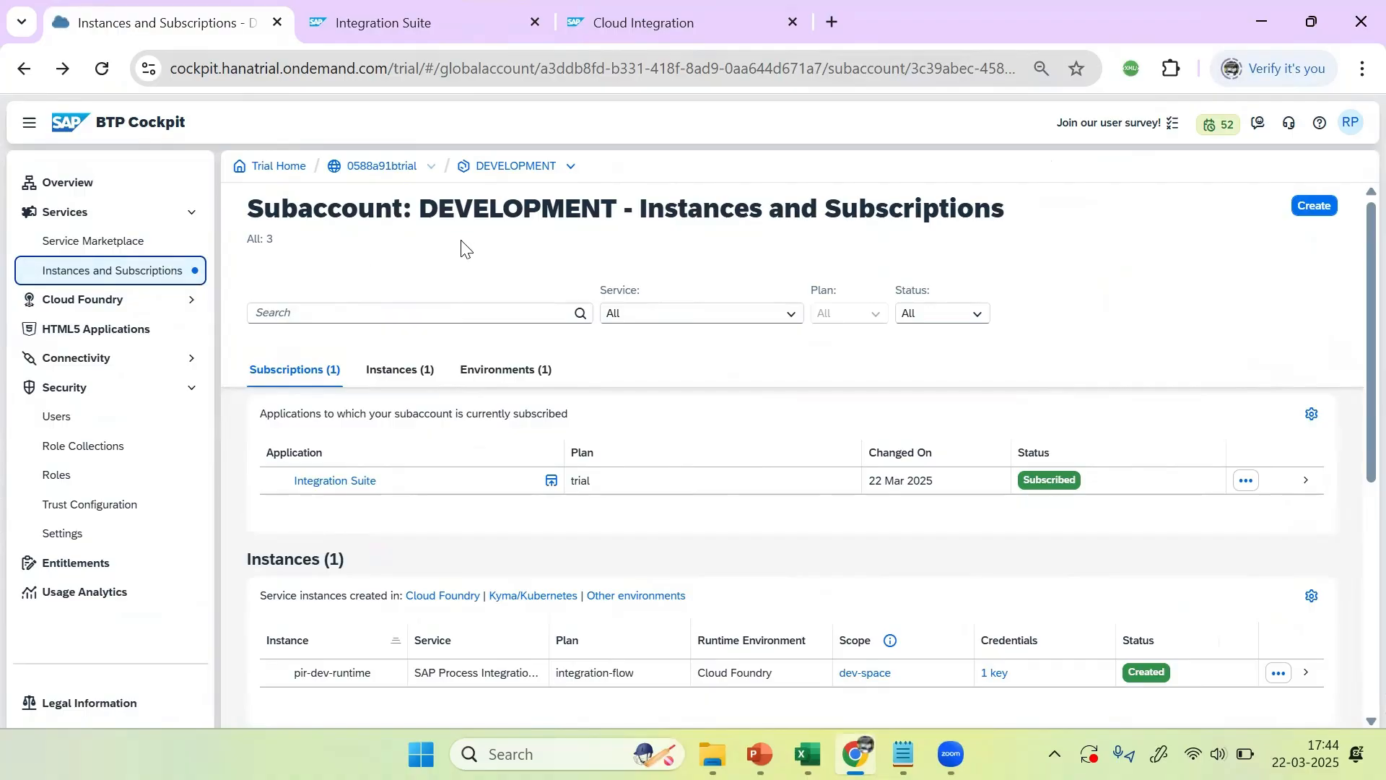
double_click(401, 167)
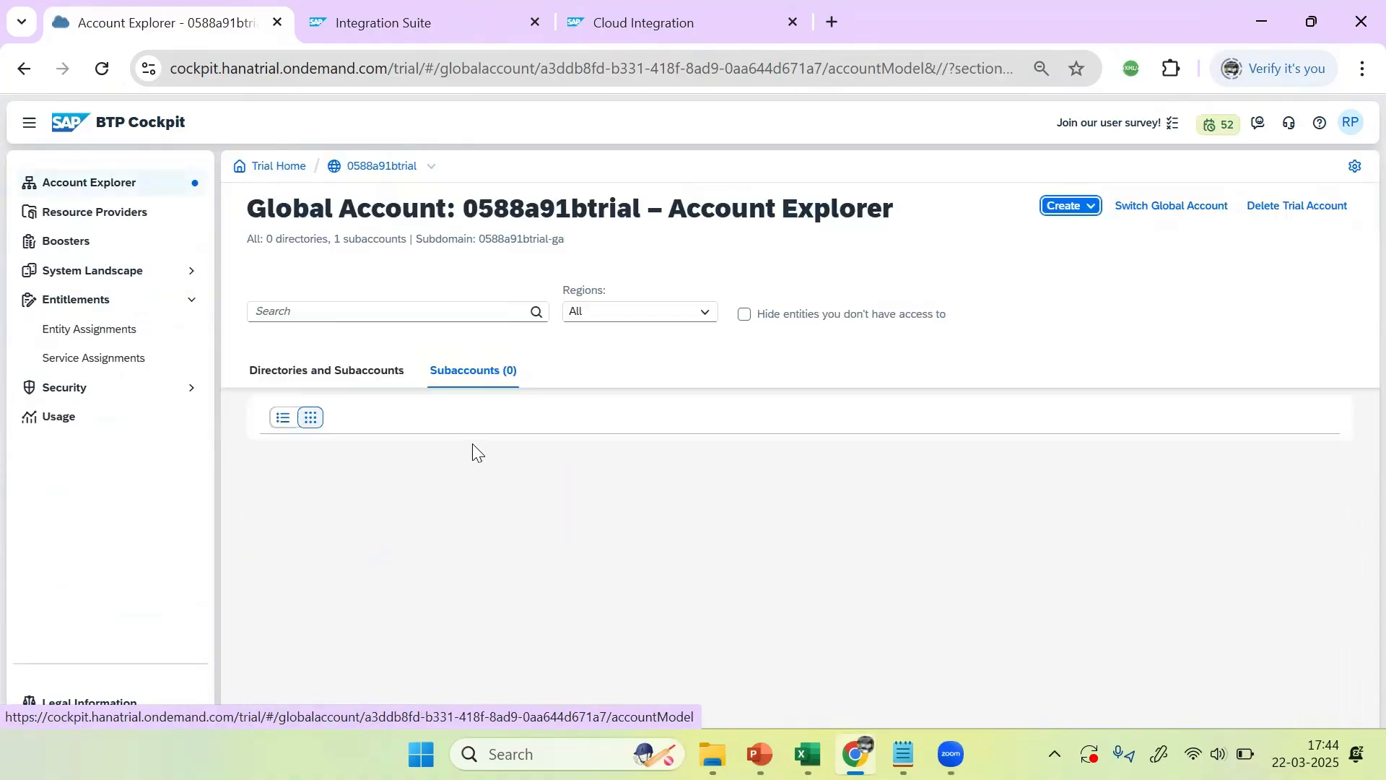
left_click(354, 482)
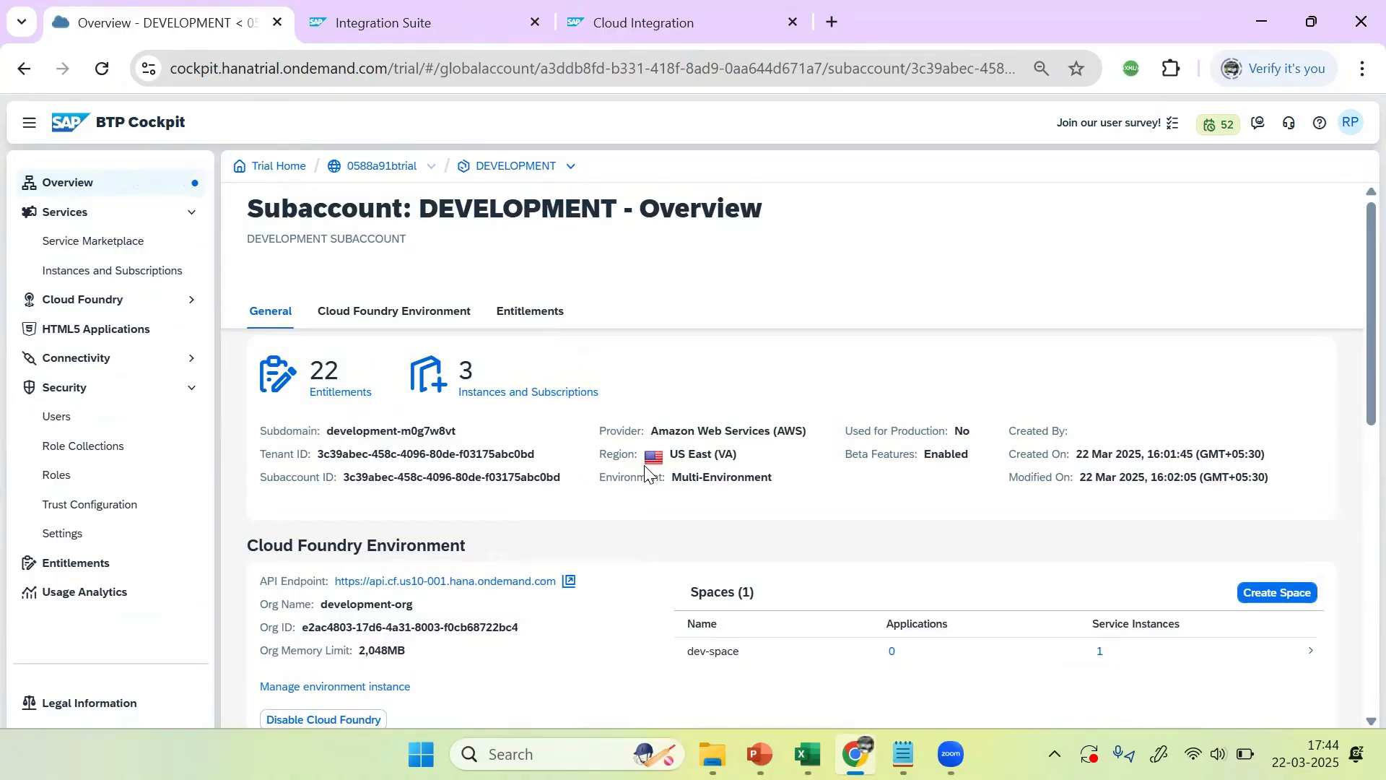
left_click(525, 399)
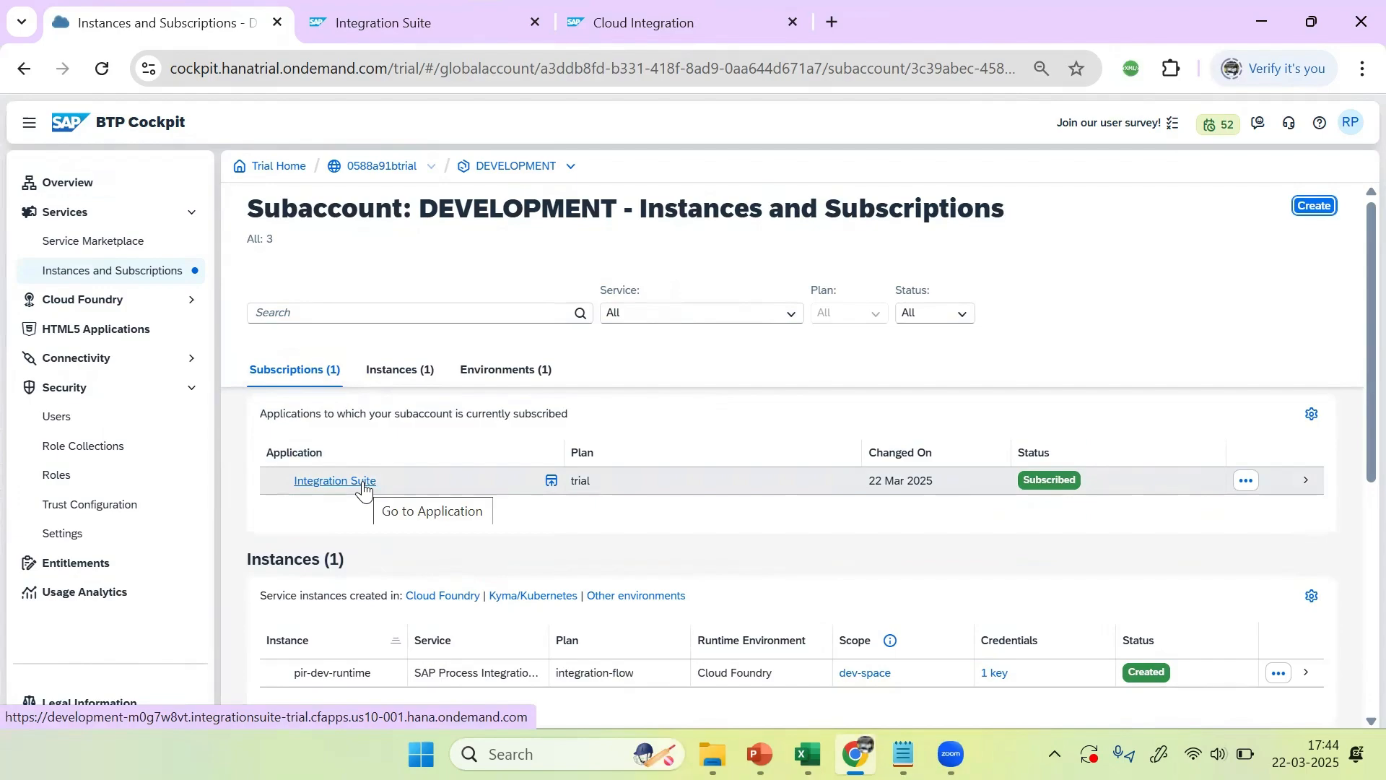
Step: Review the Integration Suite subscription and pir-dev-runtime instance, briefly comparing with the slide
scroll(454, 570, "down", 2)
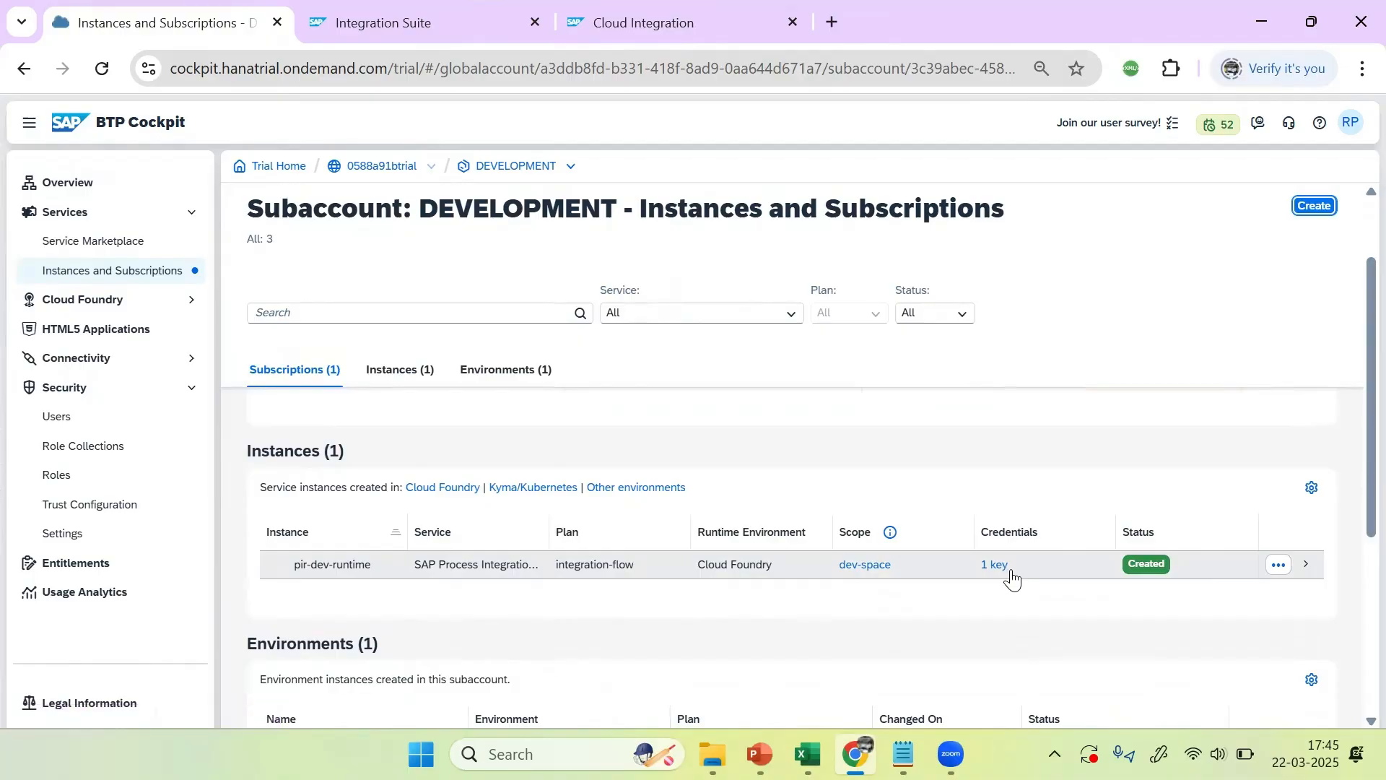
scroll(1011, 576, "down", 2)
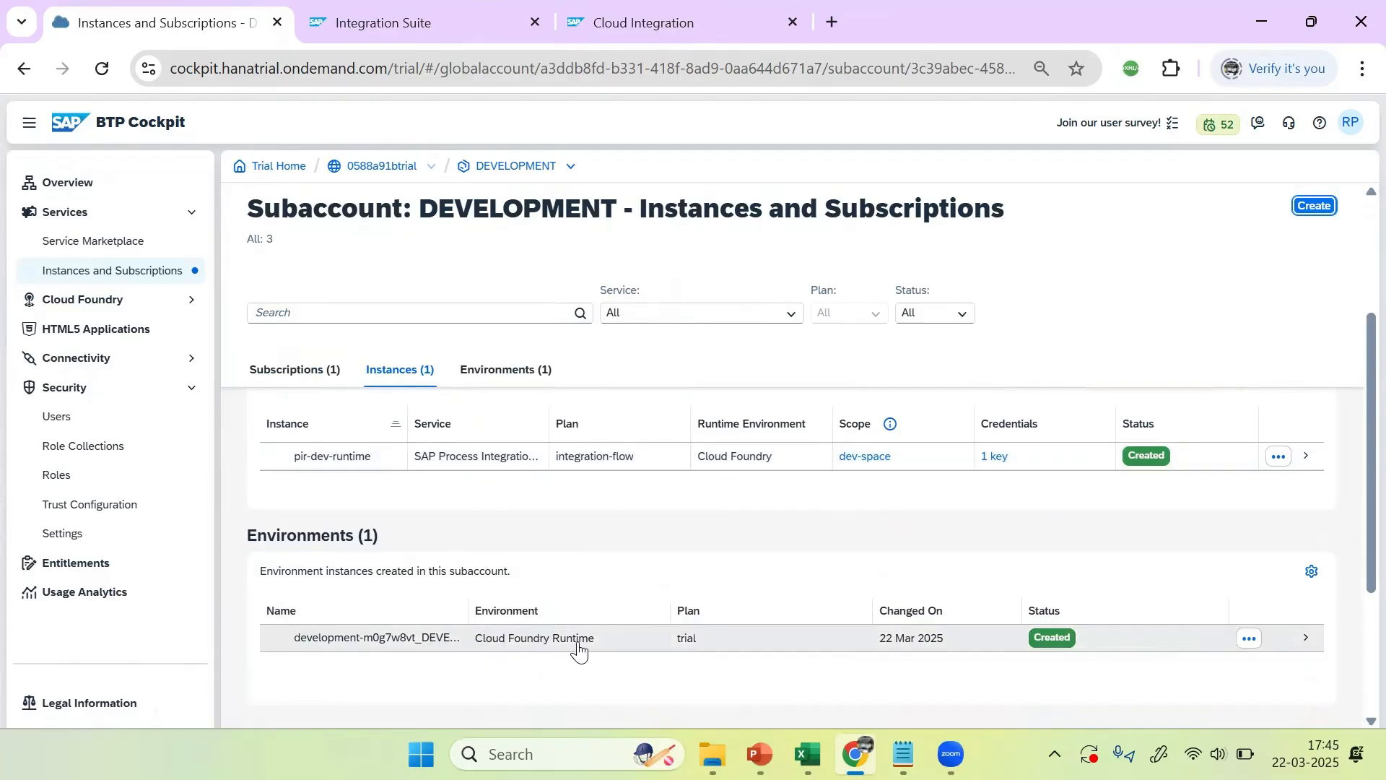
left_click(755, 501)
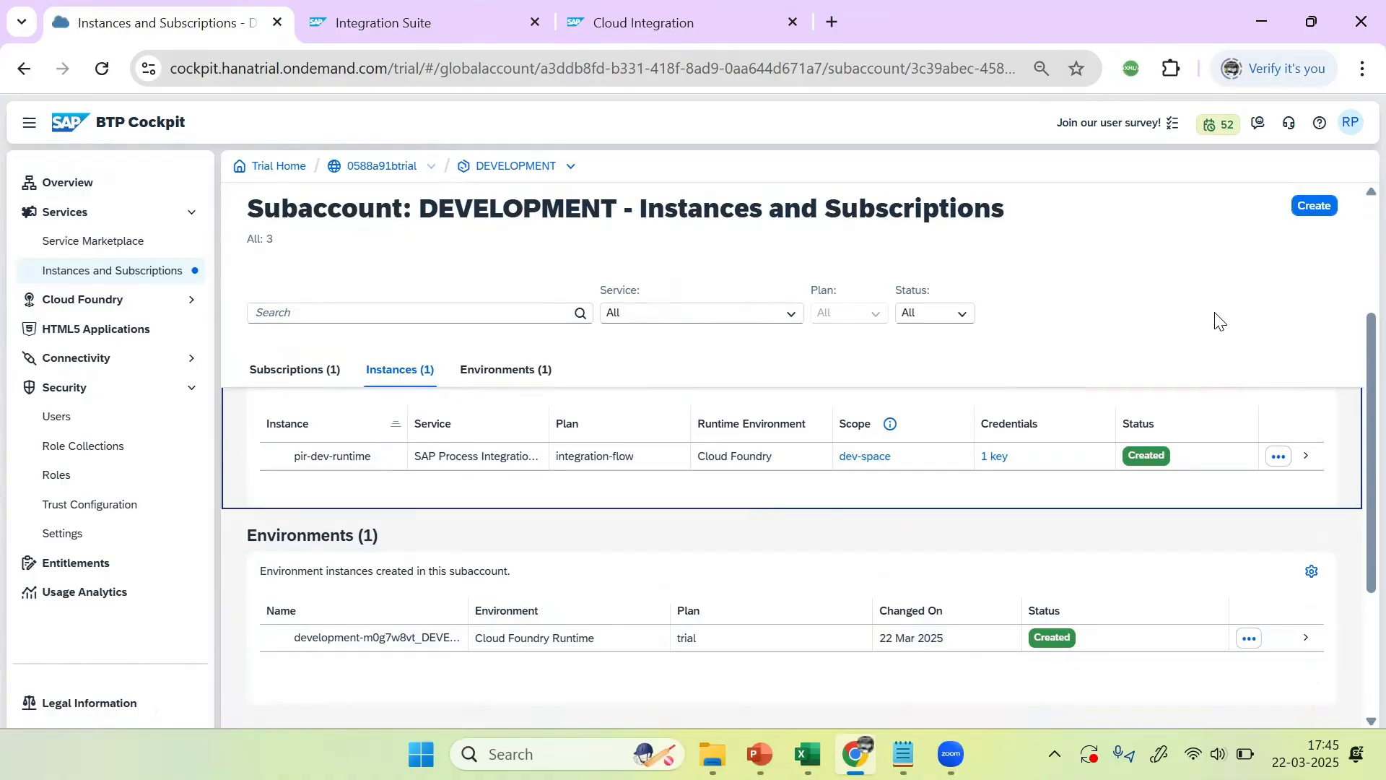
key("alt+Tab")
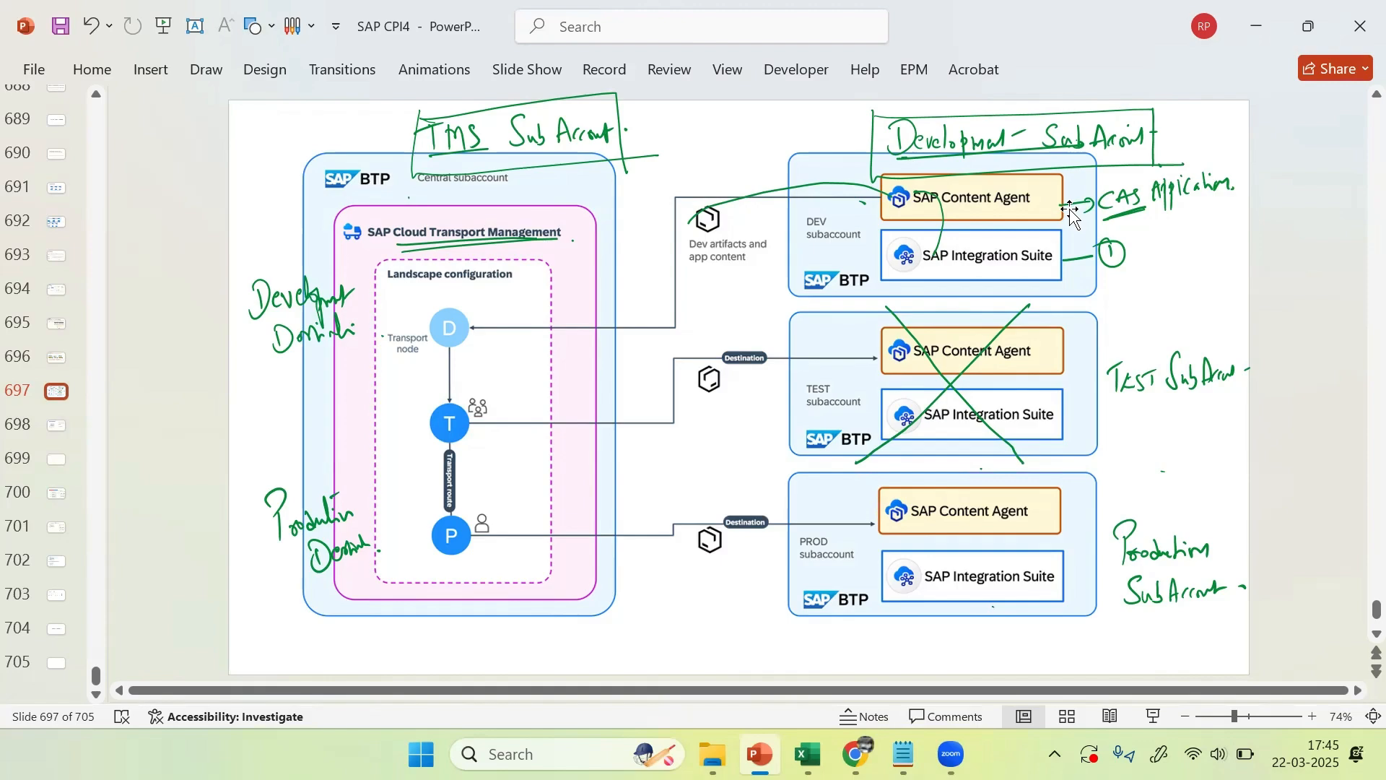
key("alt+Tab")
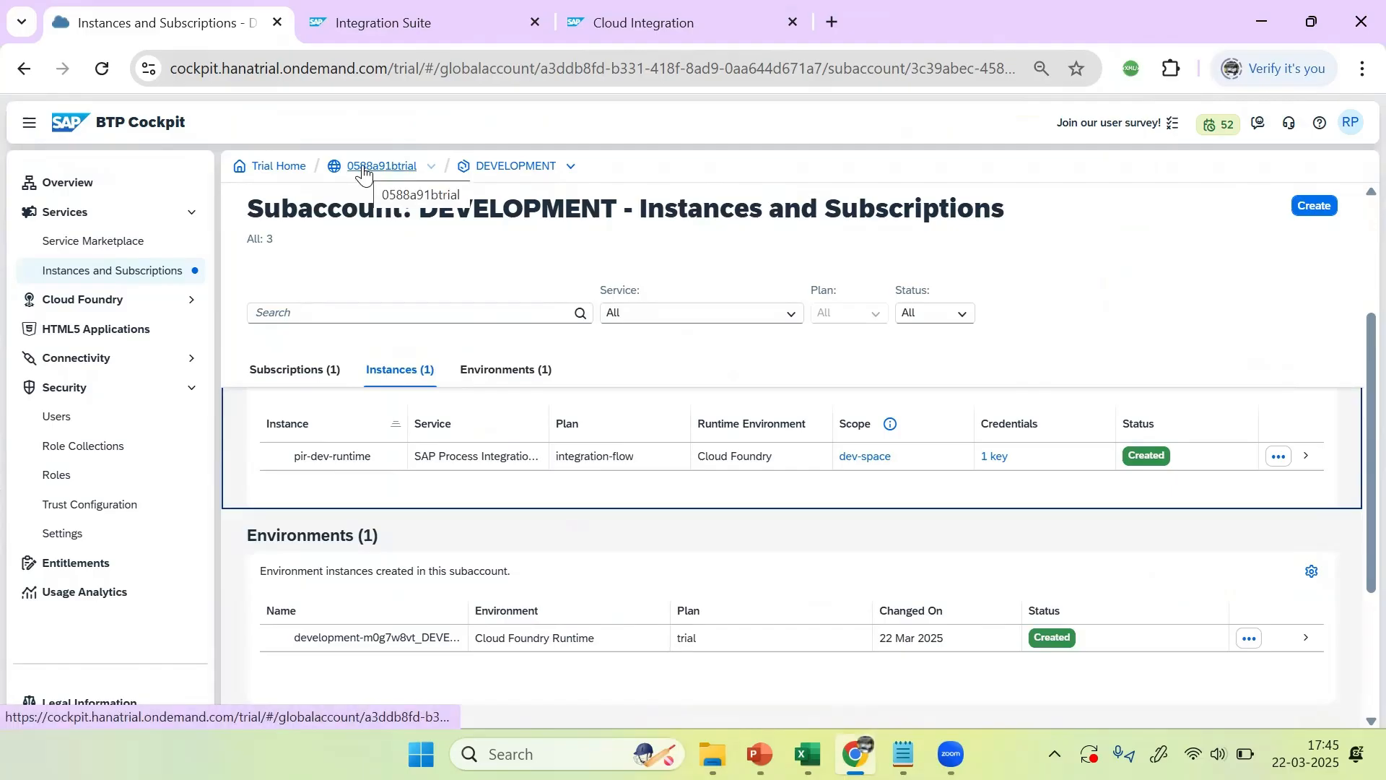
Step: In the global account's Entity Assignments, load DEVELOPMENT, enter edit mode and open Add Service Plans
double_click(364, 173)
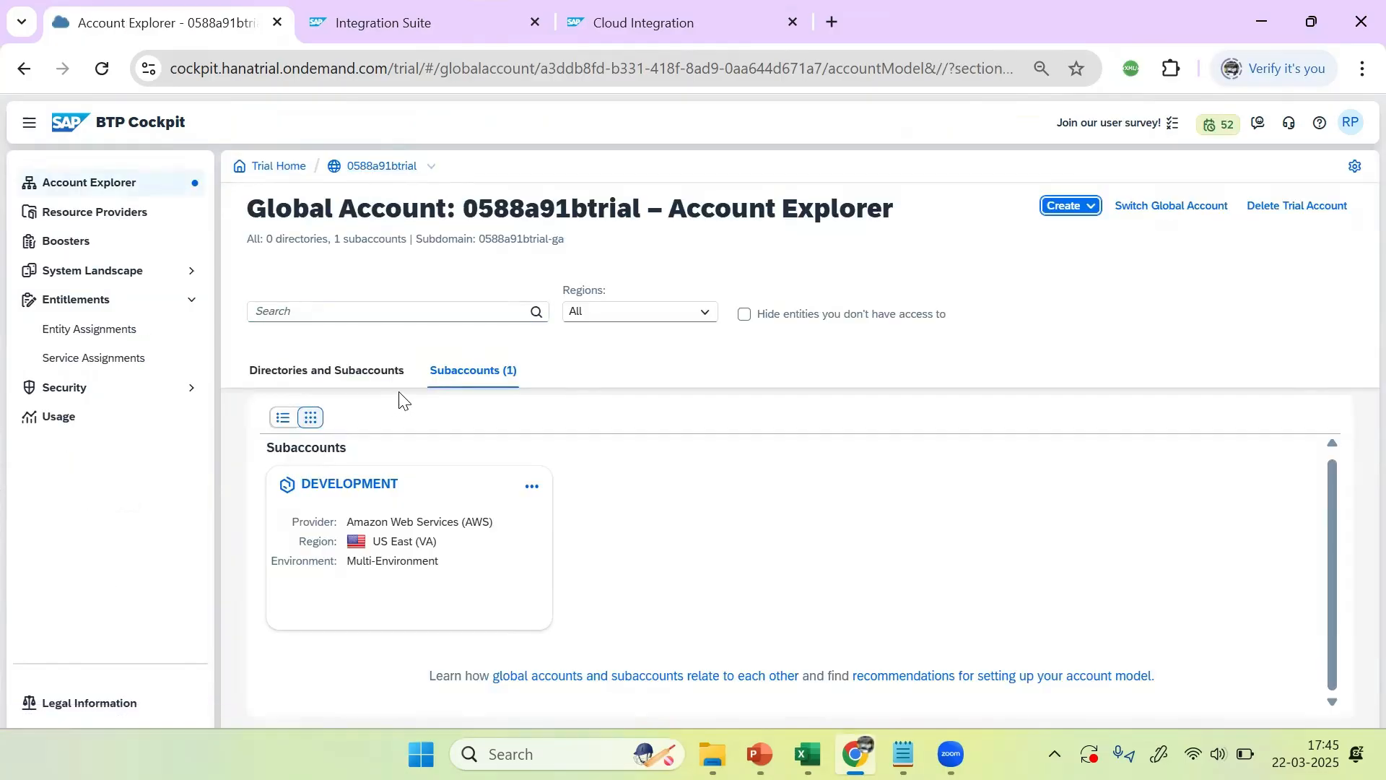
left_click(94, 336)
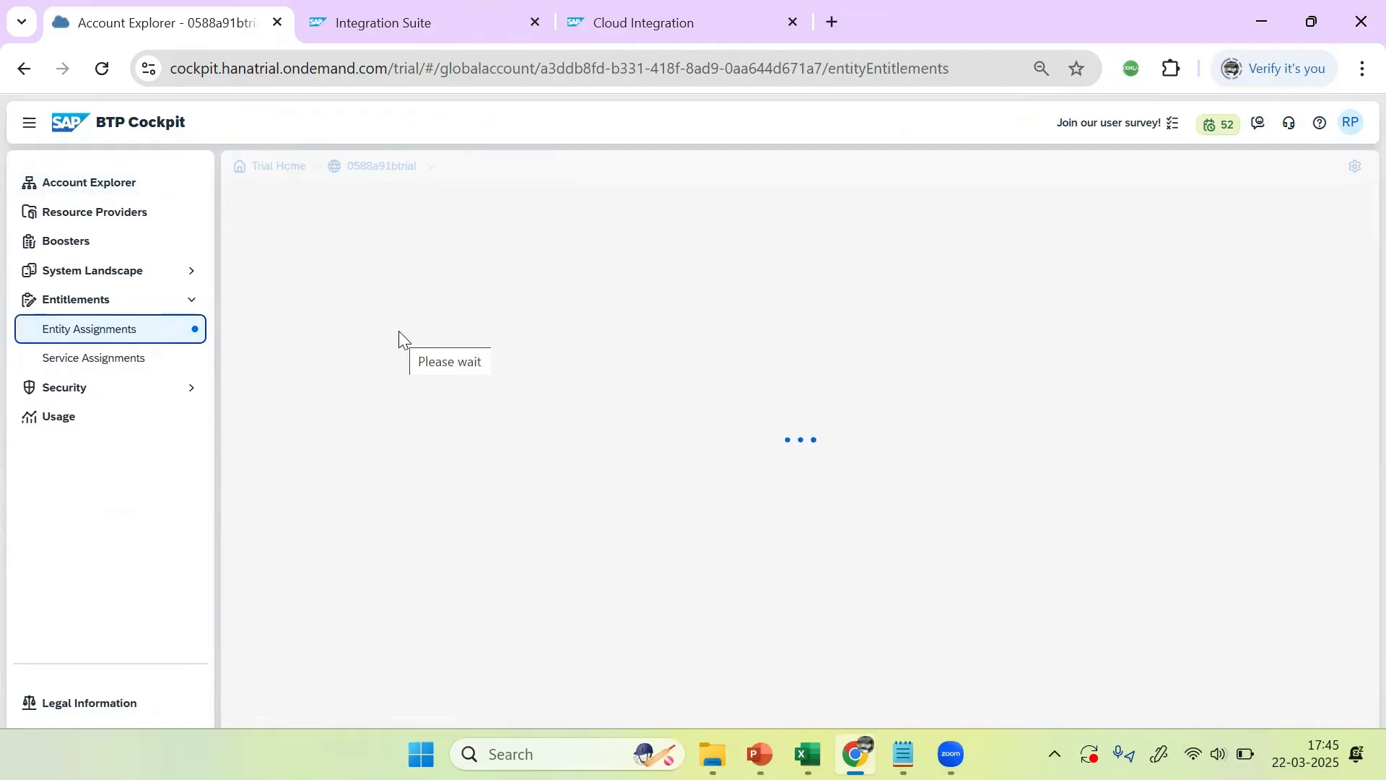
left_click(513, 296)
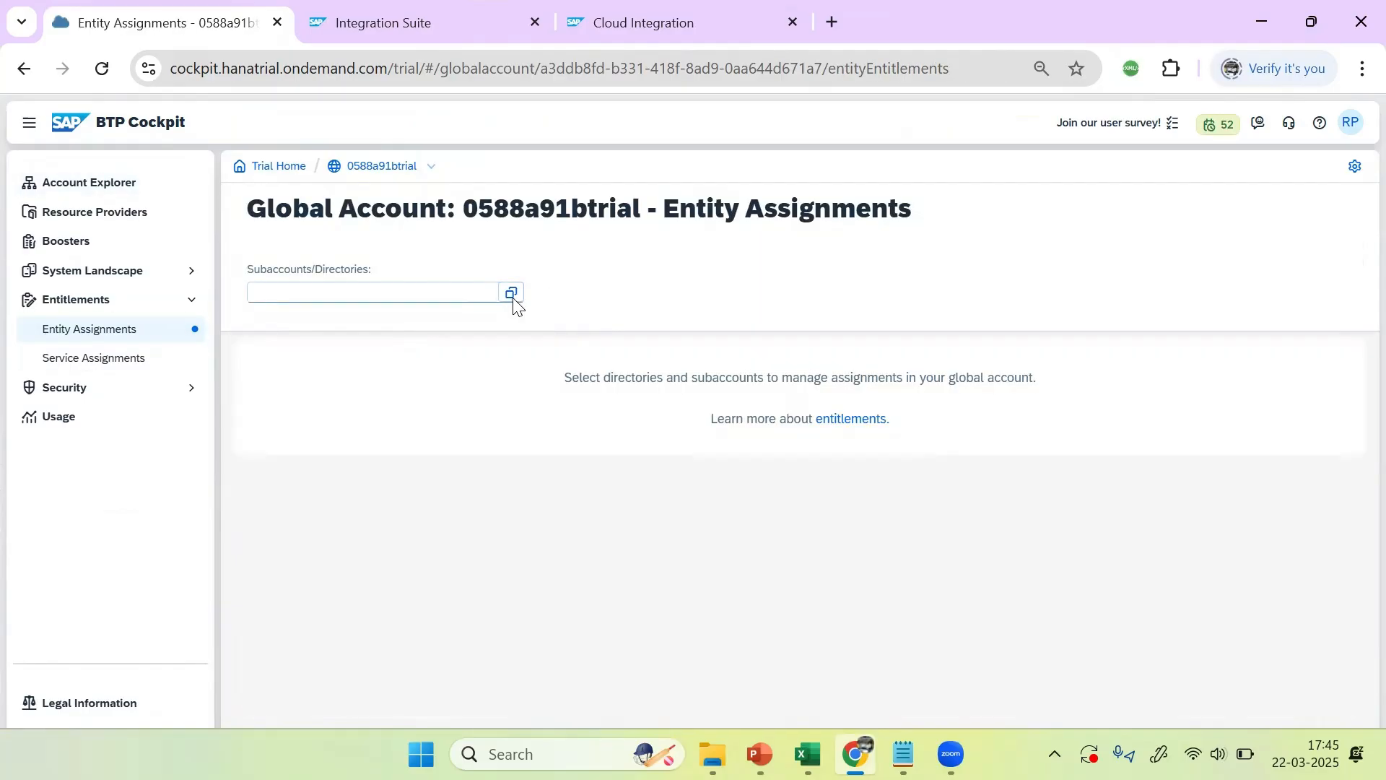
left_click(531, 286)
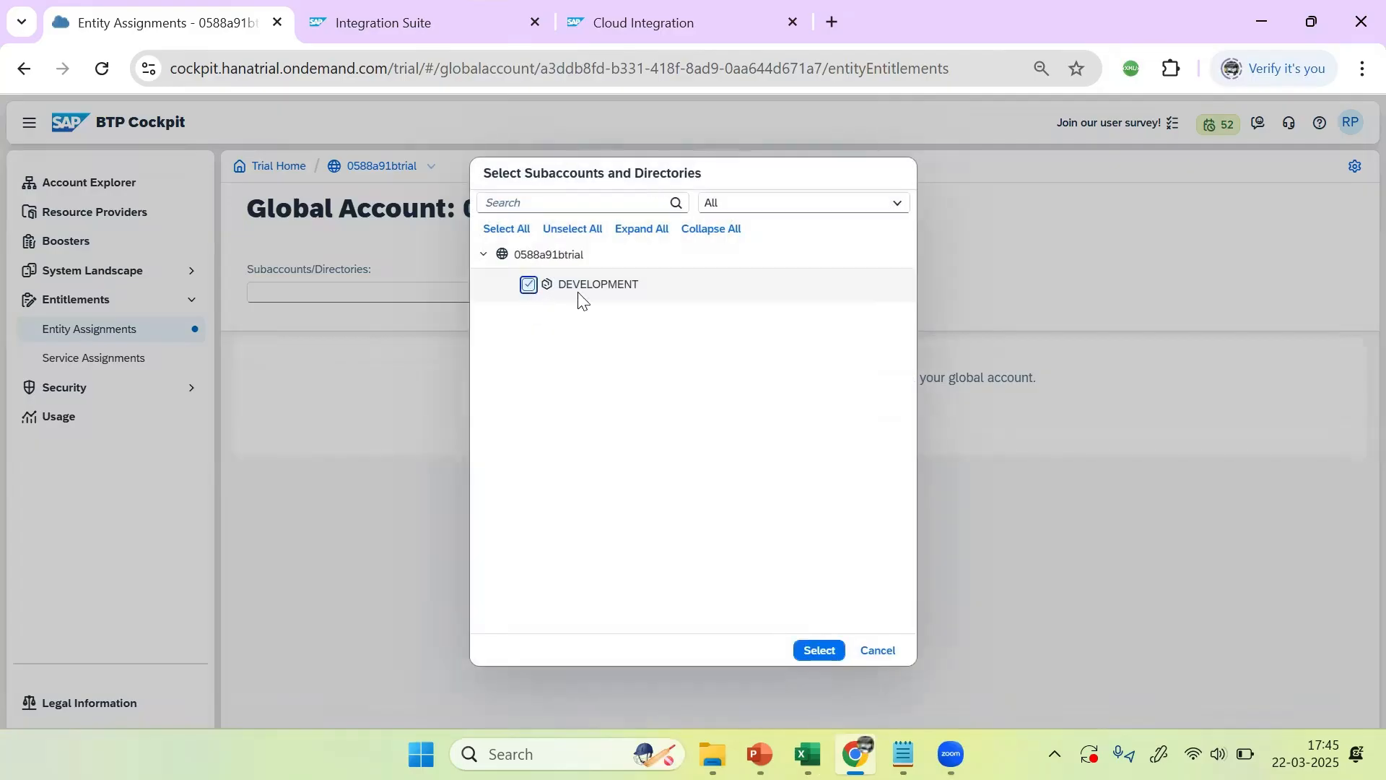
left_click(820, 651)
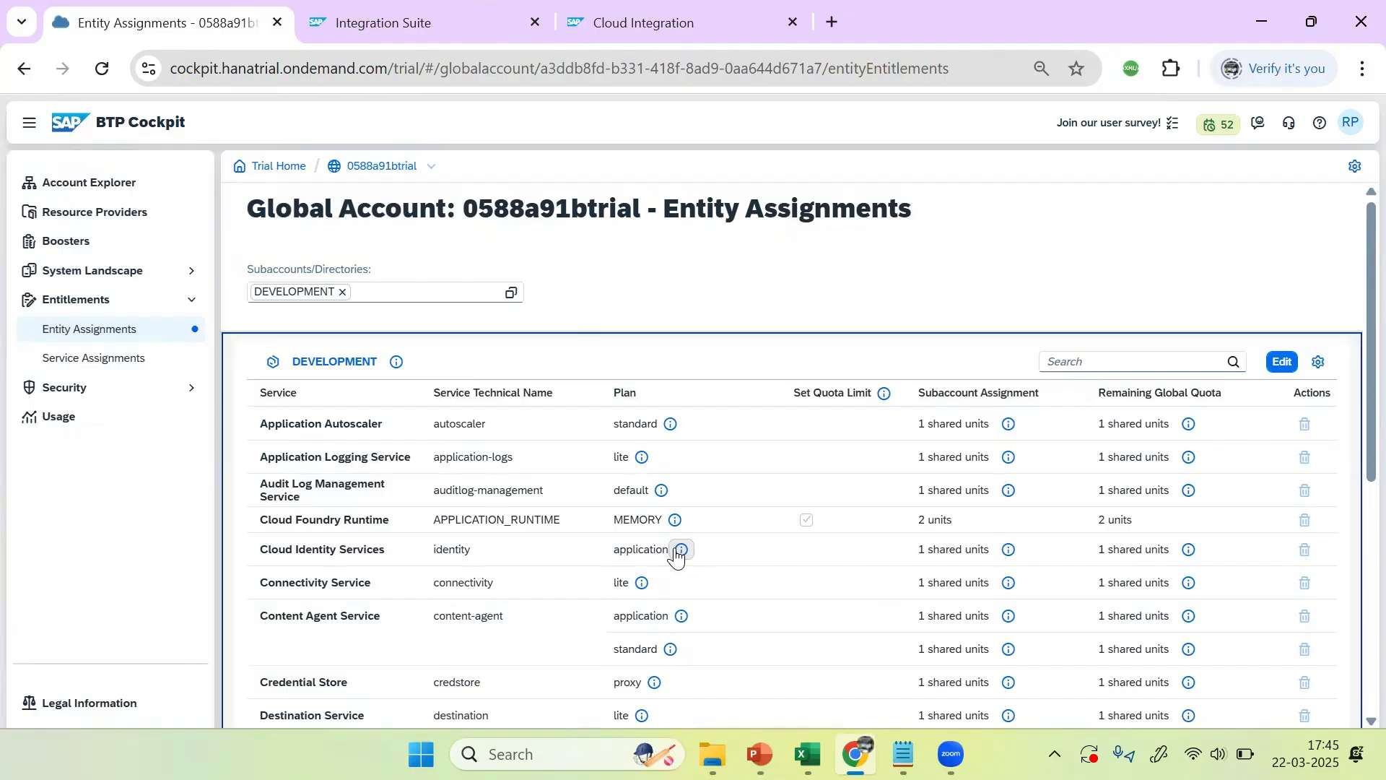
left_click(1281, 362)
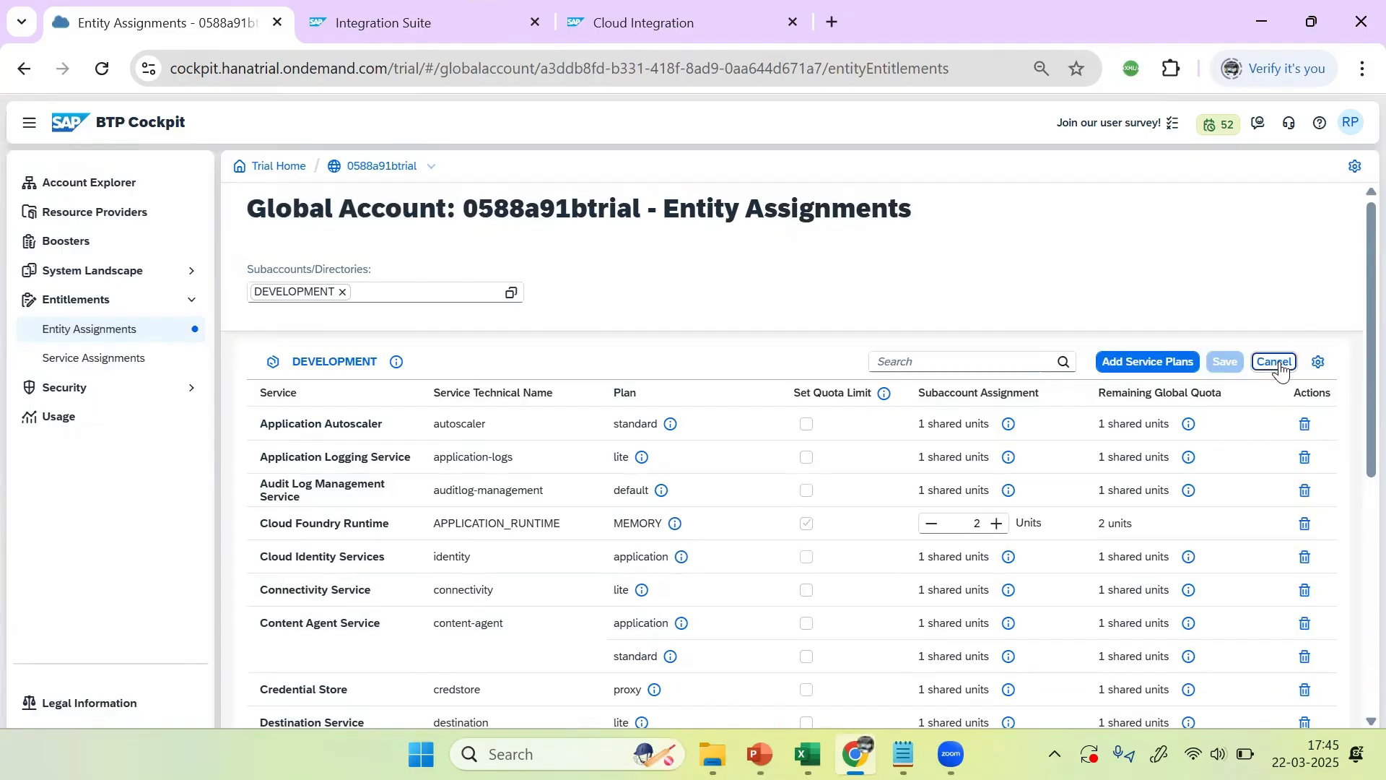
left_click(1164, 365)
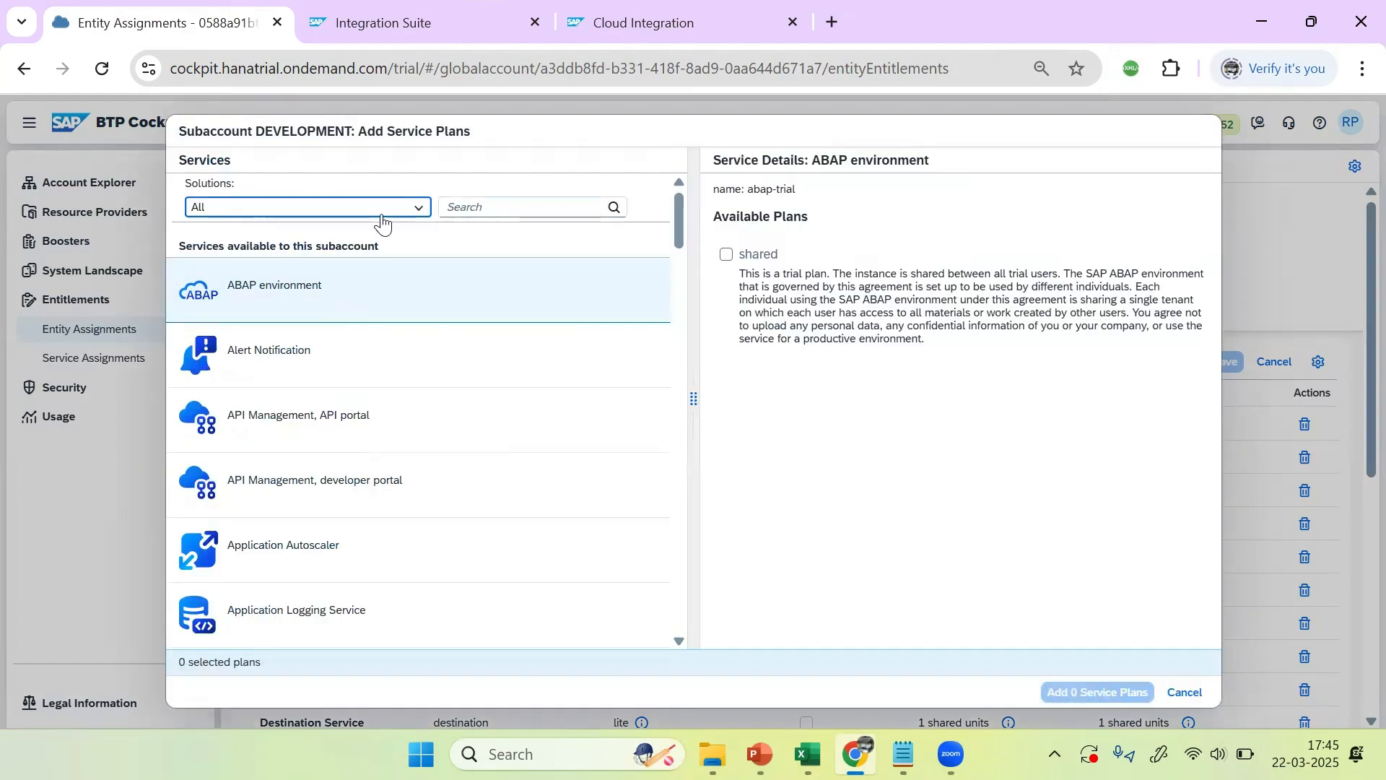
Step: Add the Content Agent Service free (Application) plan to DEVELOPMENT's entitlements and save
left_click(498, 208)
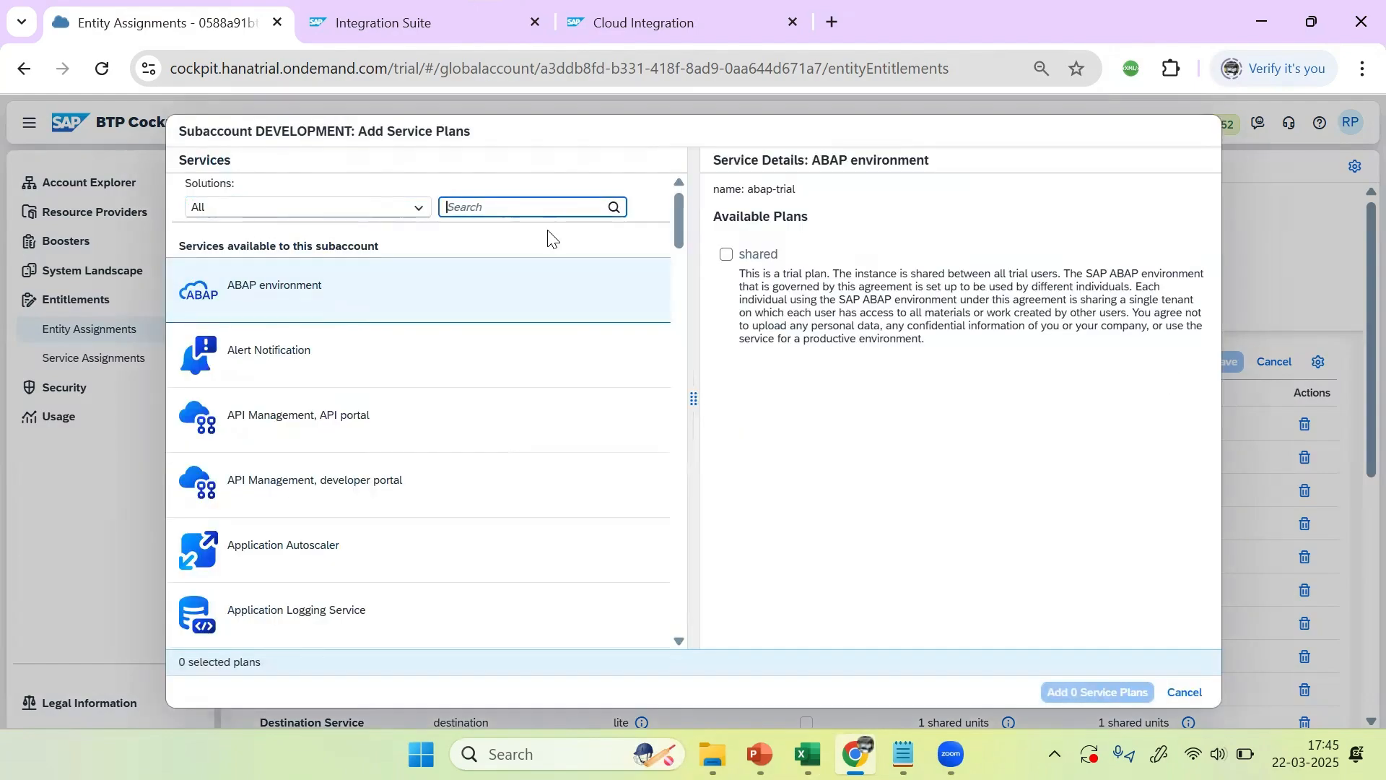
type("CONT")
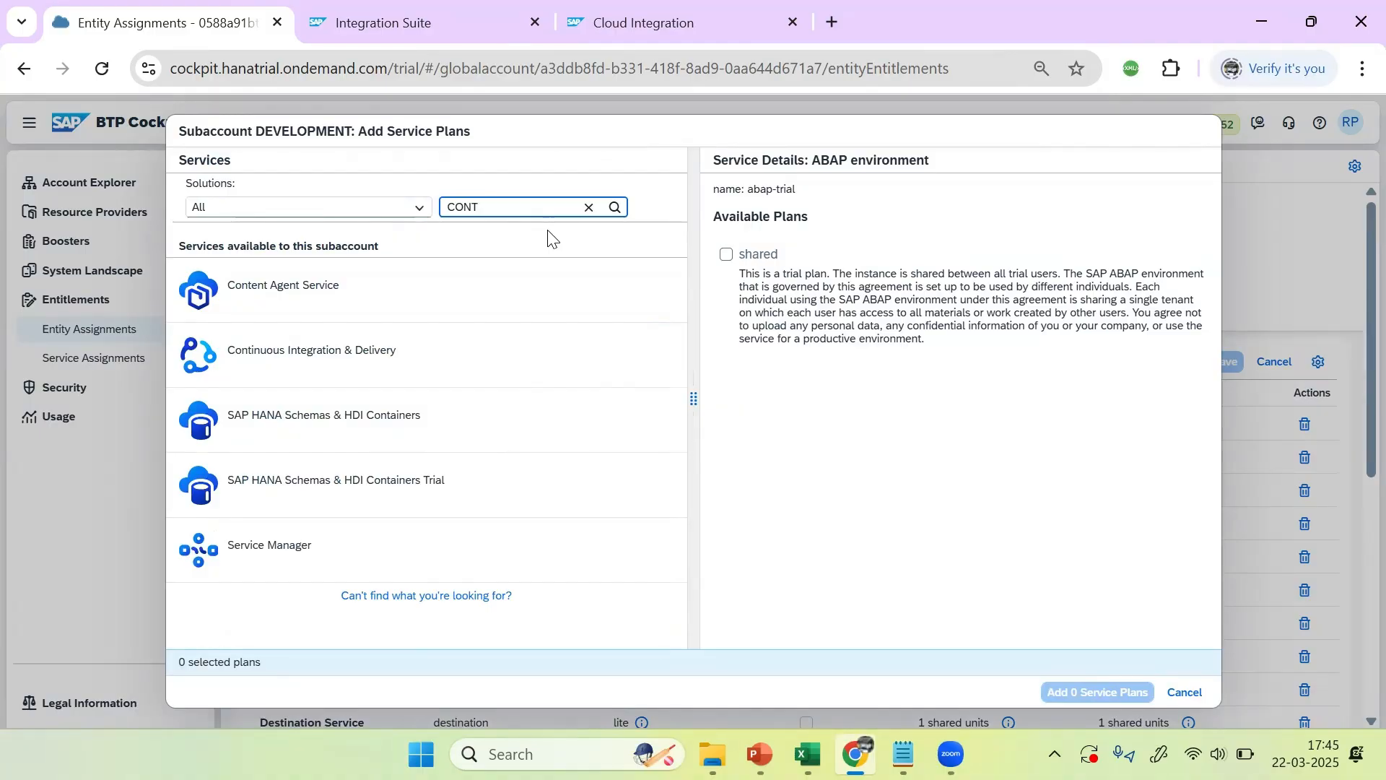
left_click(287, 289)
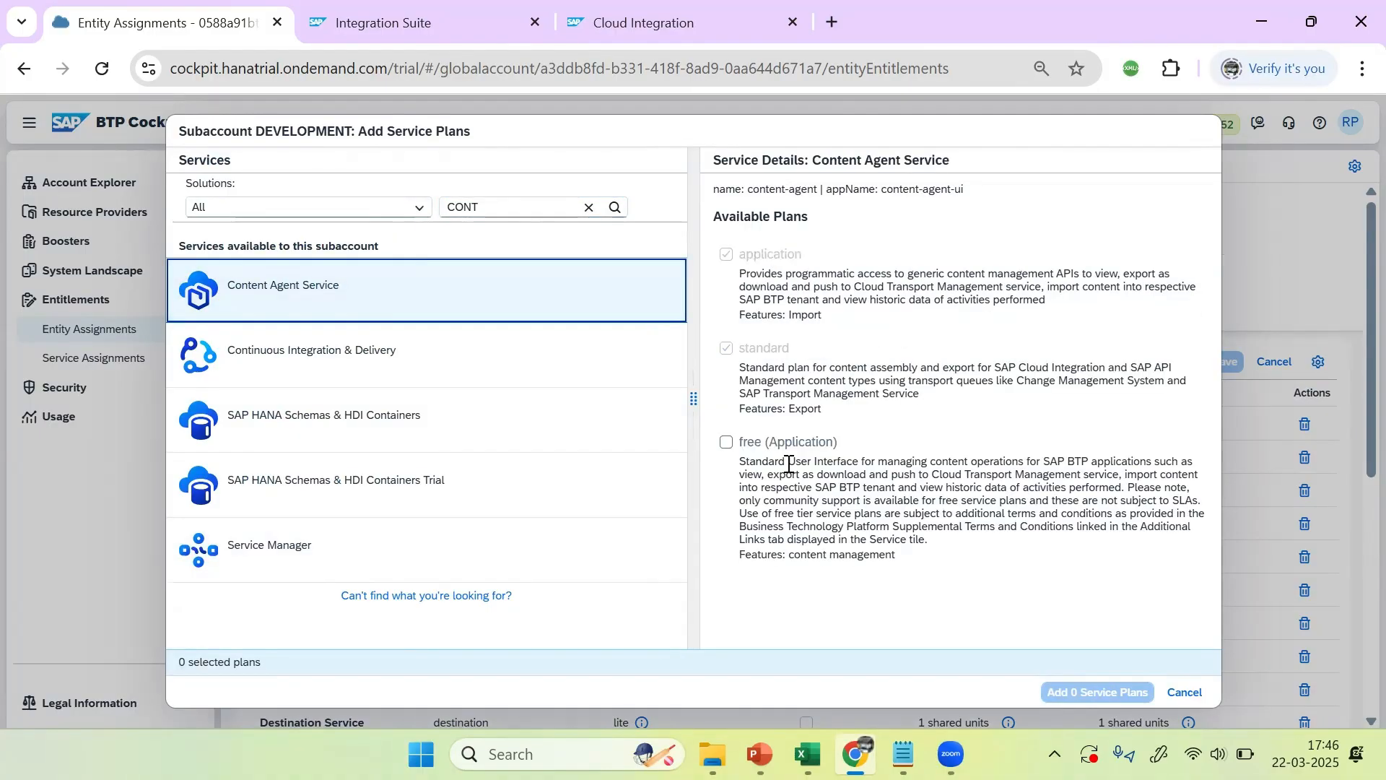
left_click(726, 444)
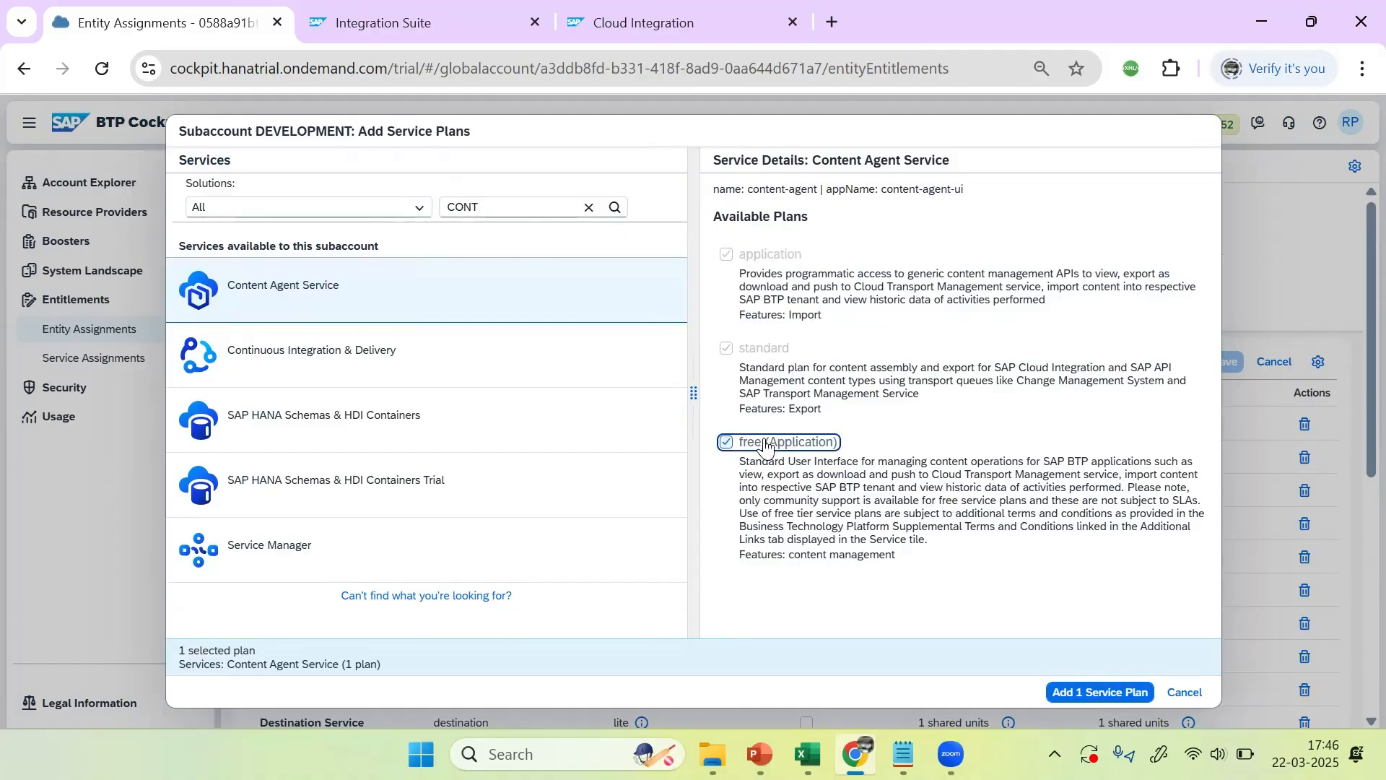
left_click(1120, 696)
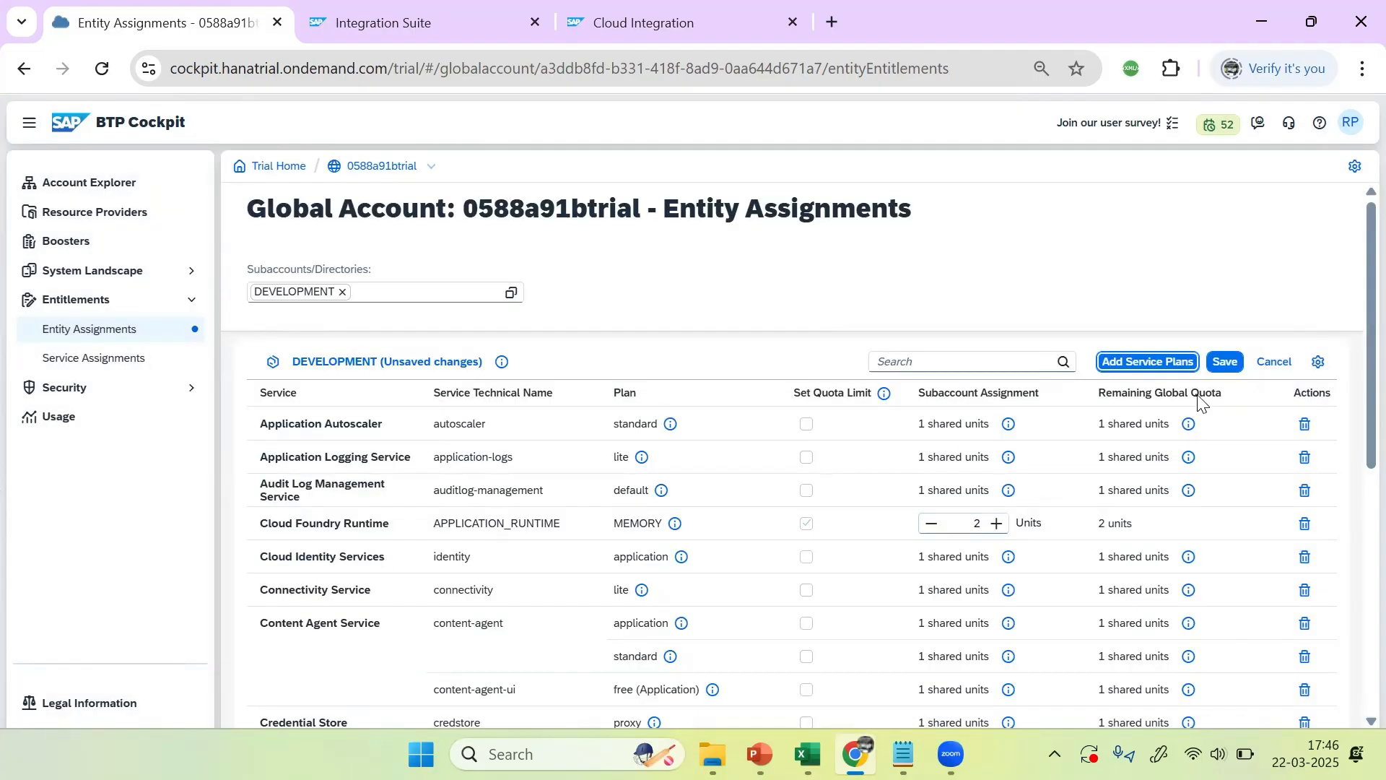
left_click(1225, 363)
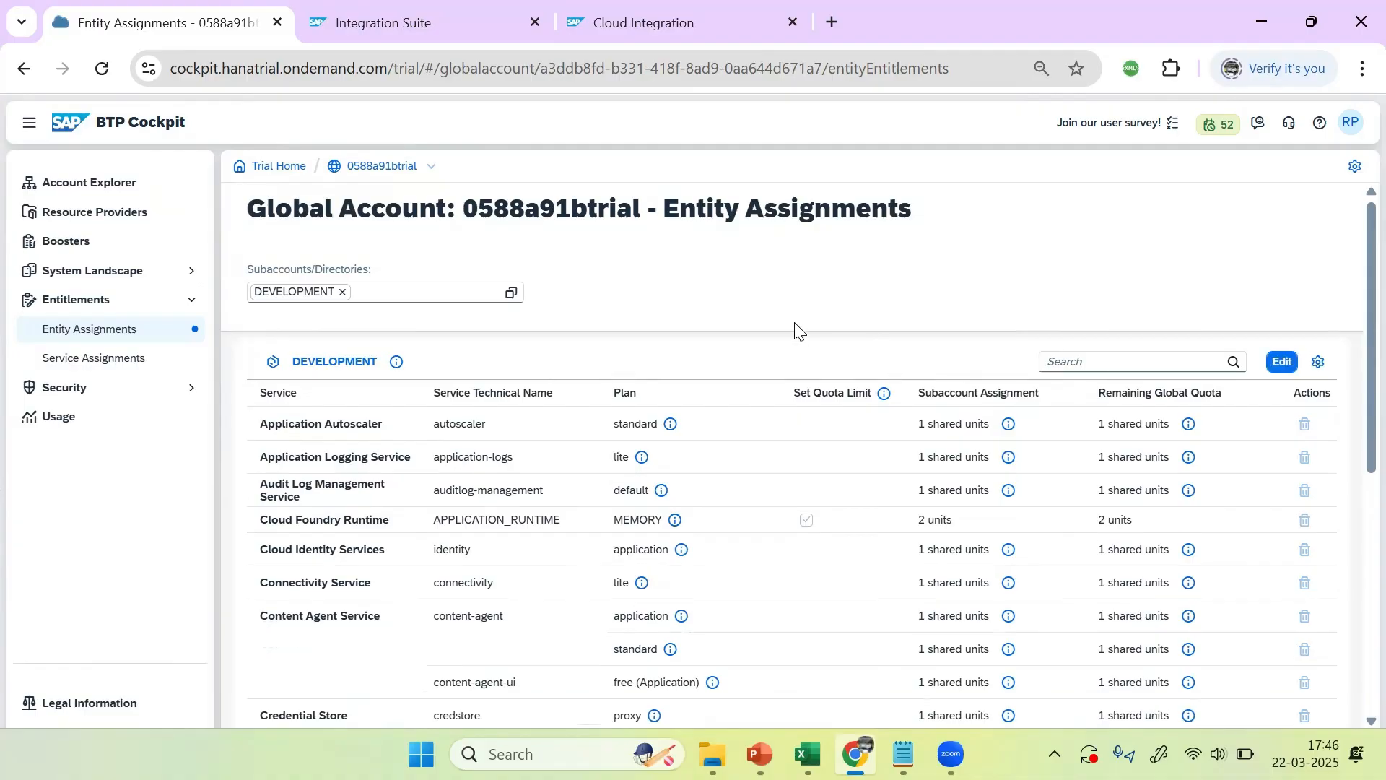
Step: Start a new subscription in DEVELOPMENT's Instances and Subscriptions with Content Agent Service selected
left_click(320, 371)
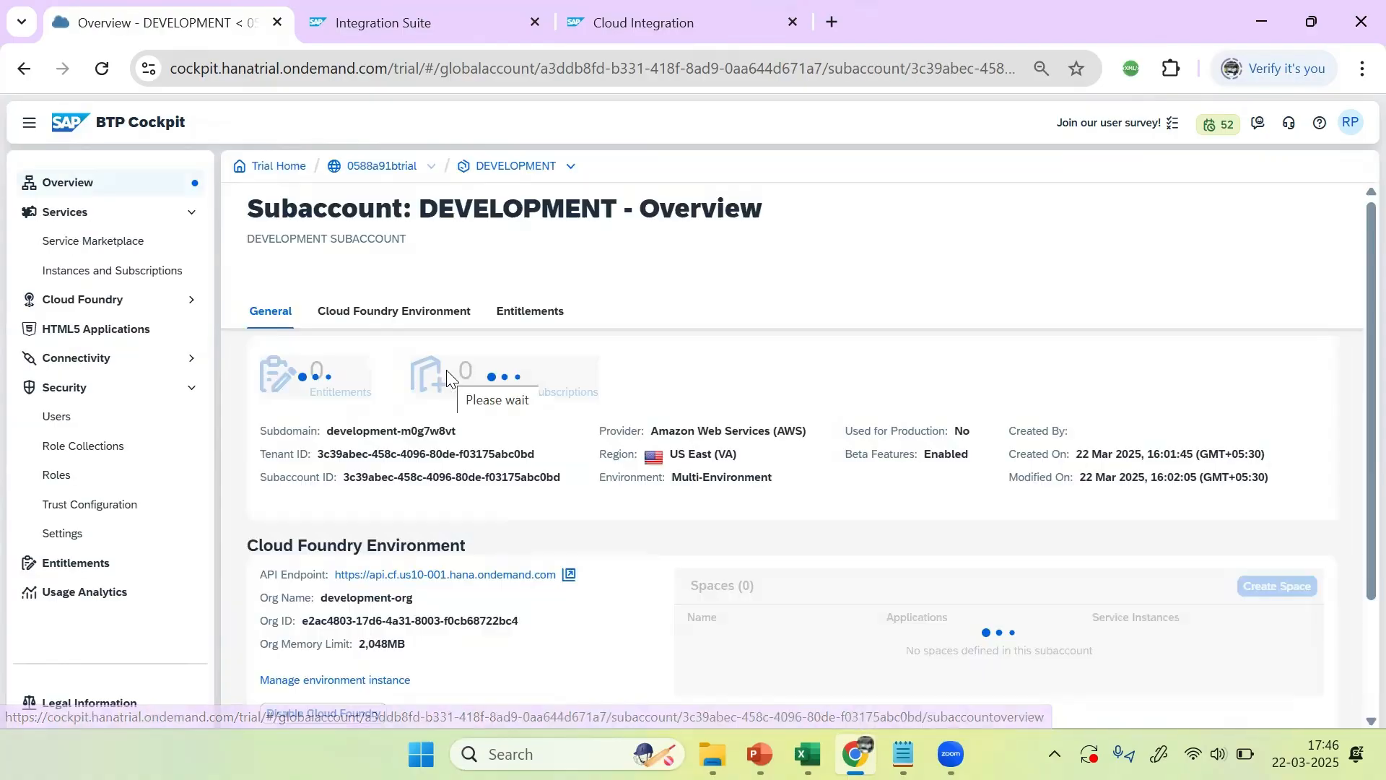
left_click(513, 396)
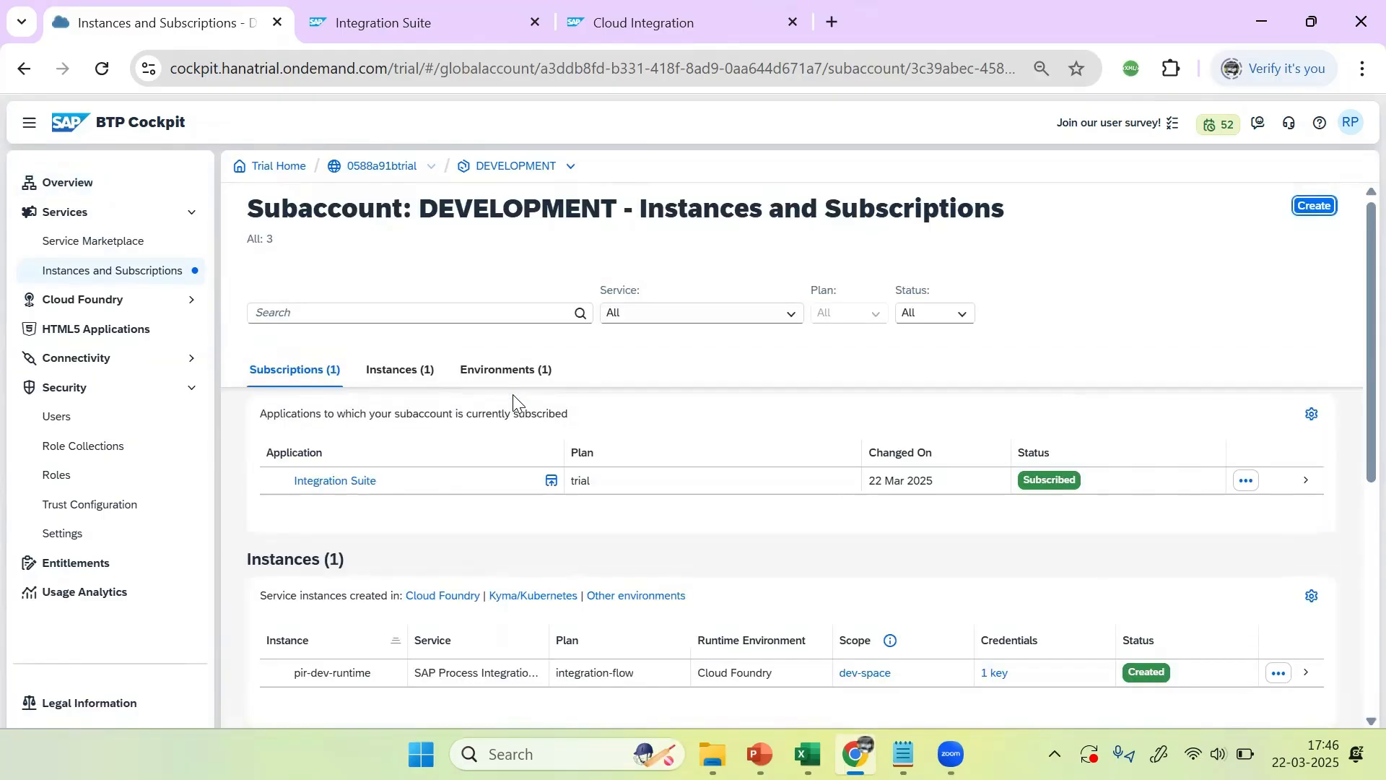
left_click(1316, 208)
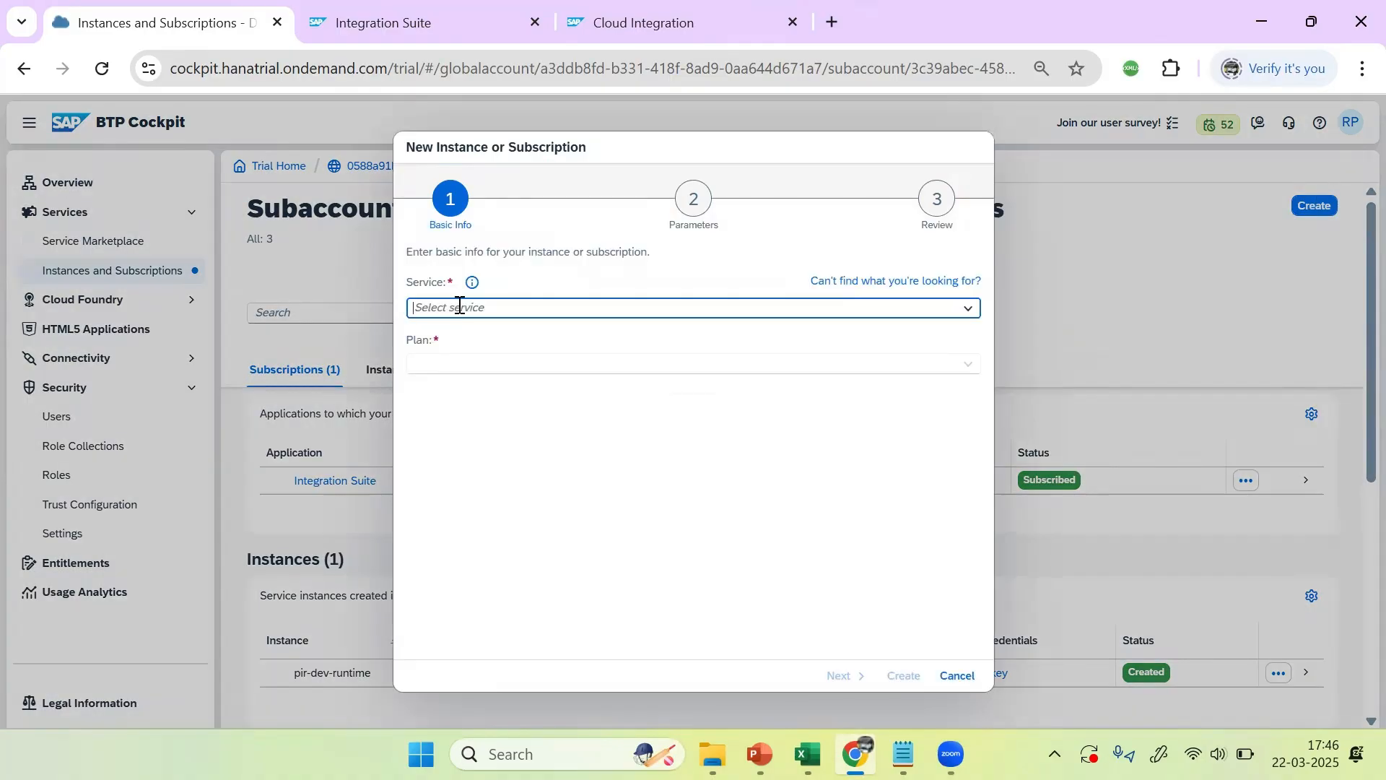
type("Connectivity Service")
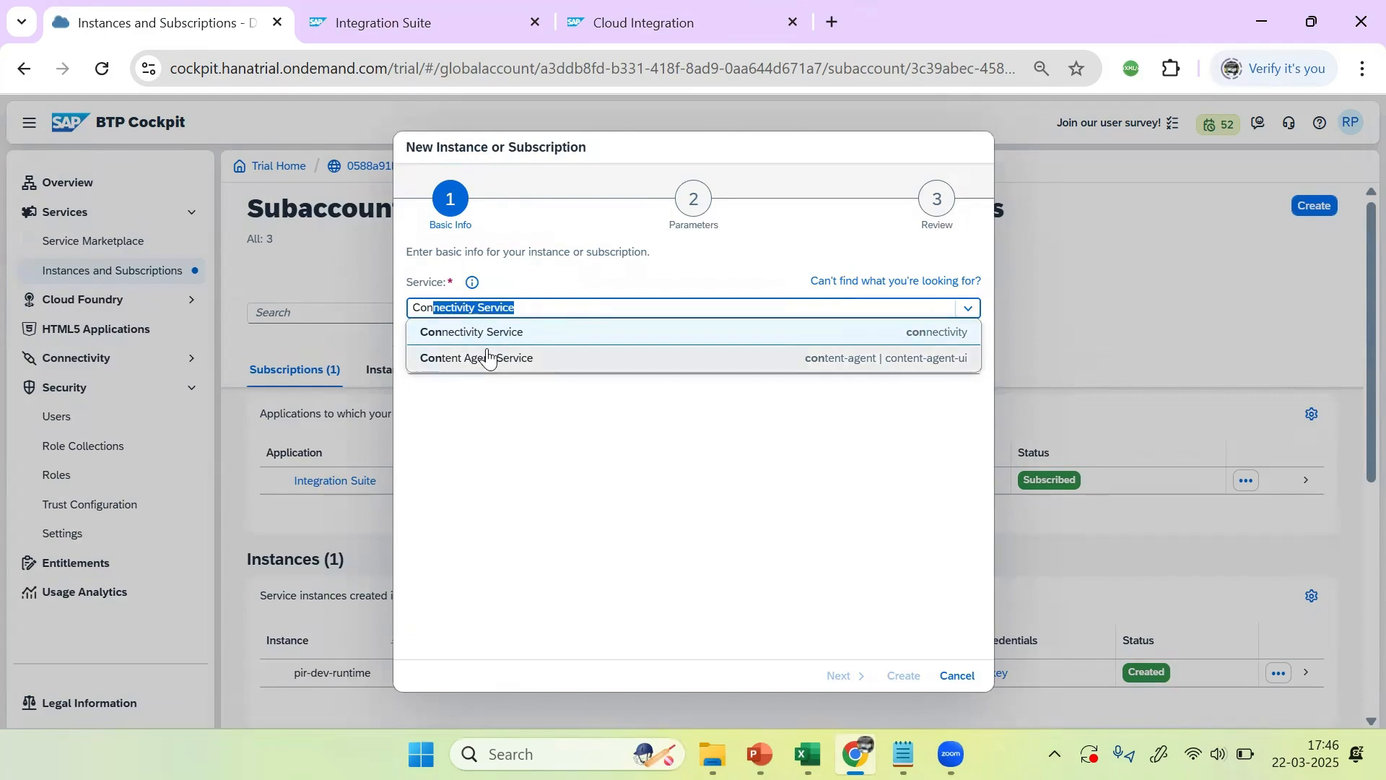
left_click(478, 359)
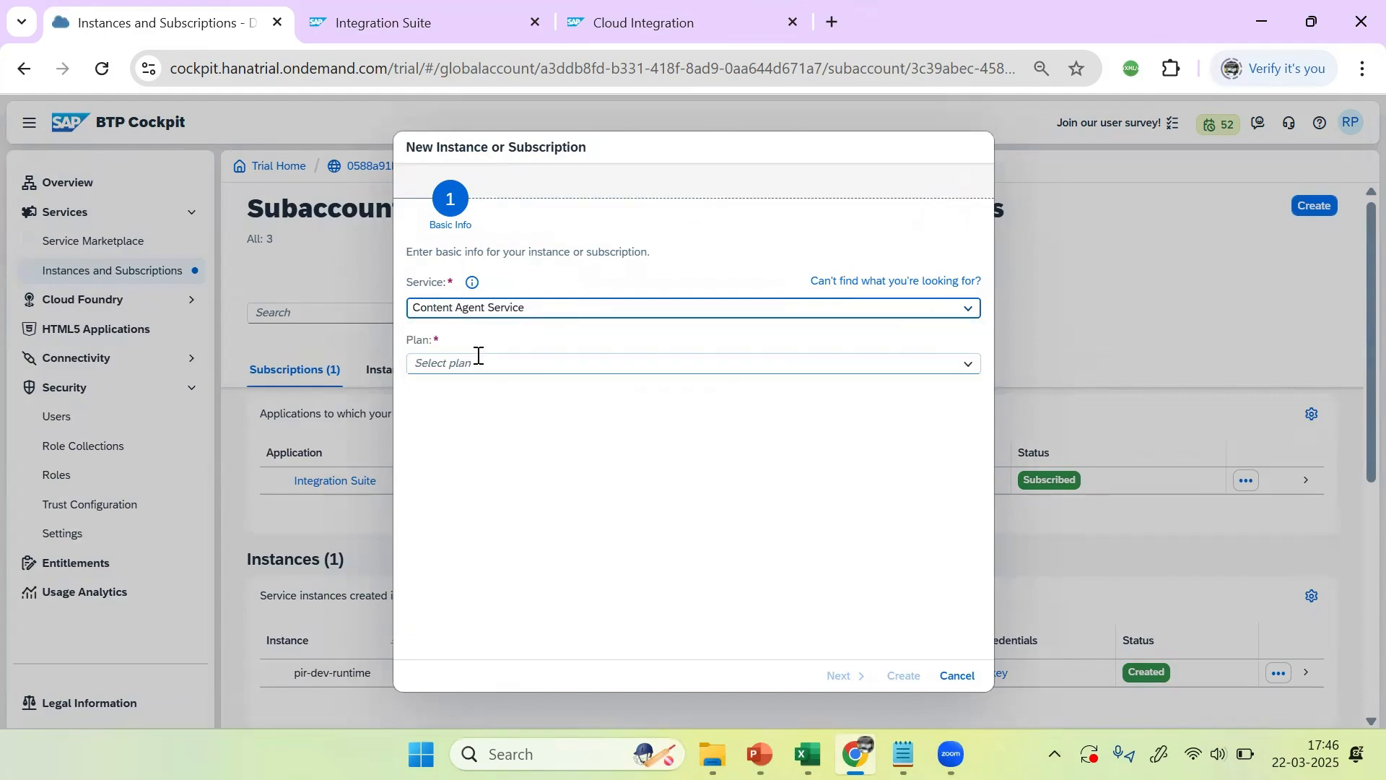
Step: Set the plan to free and create the Content Agent Service subscription
left_click(969, 364)
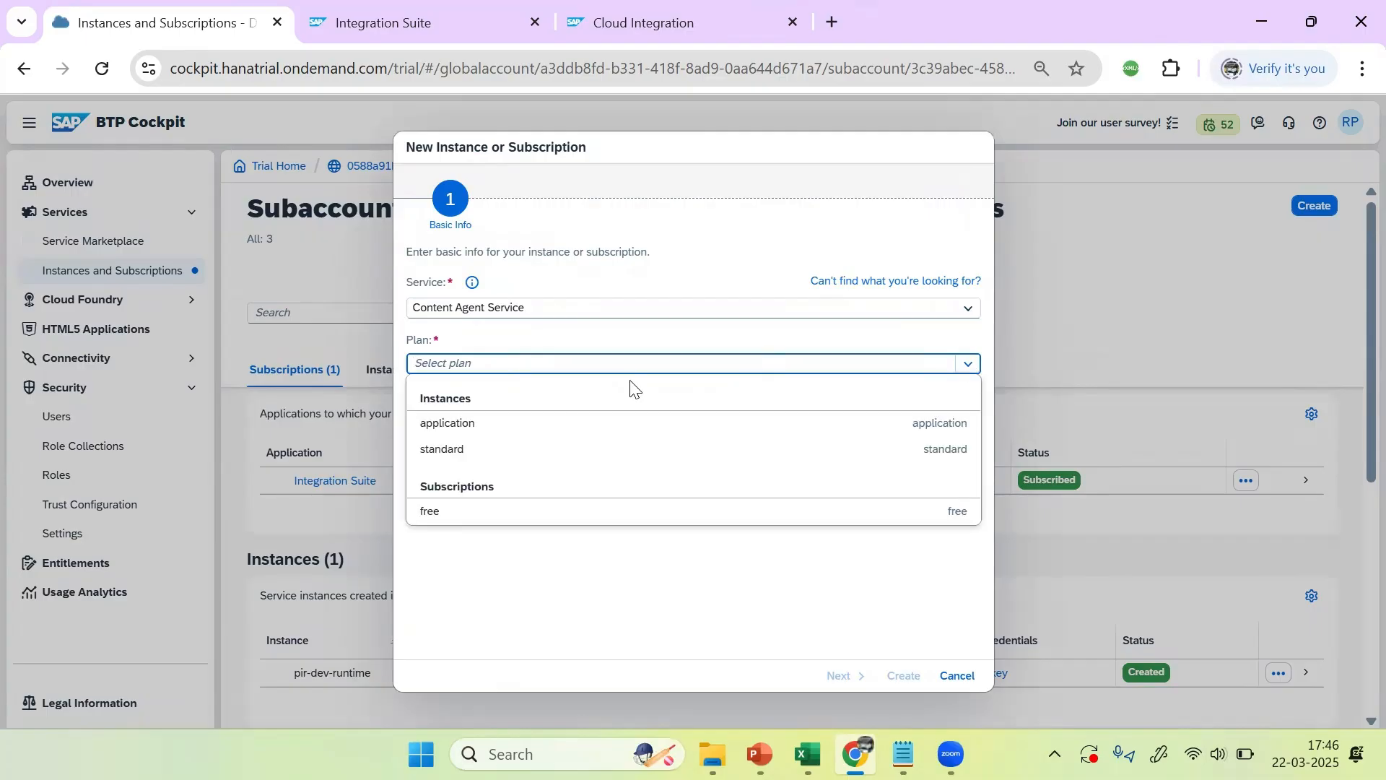
left_click(478, 452)
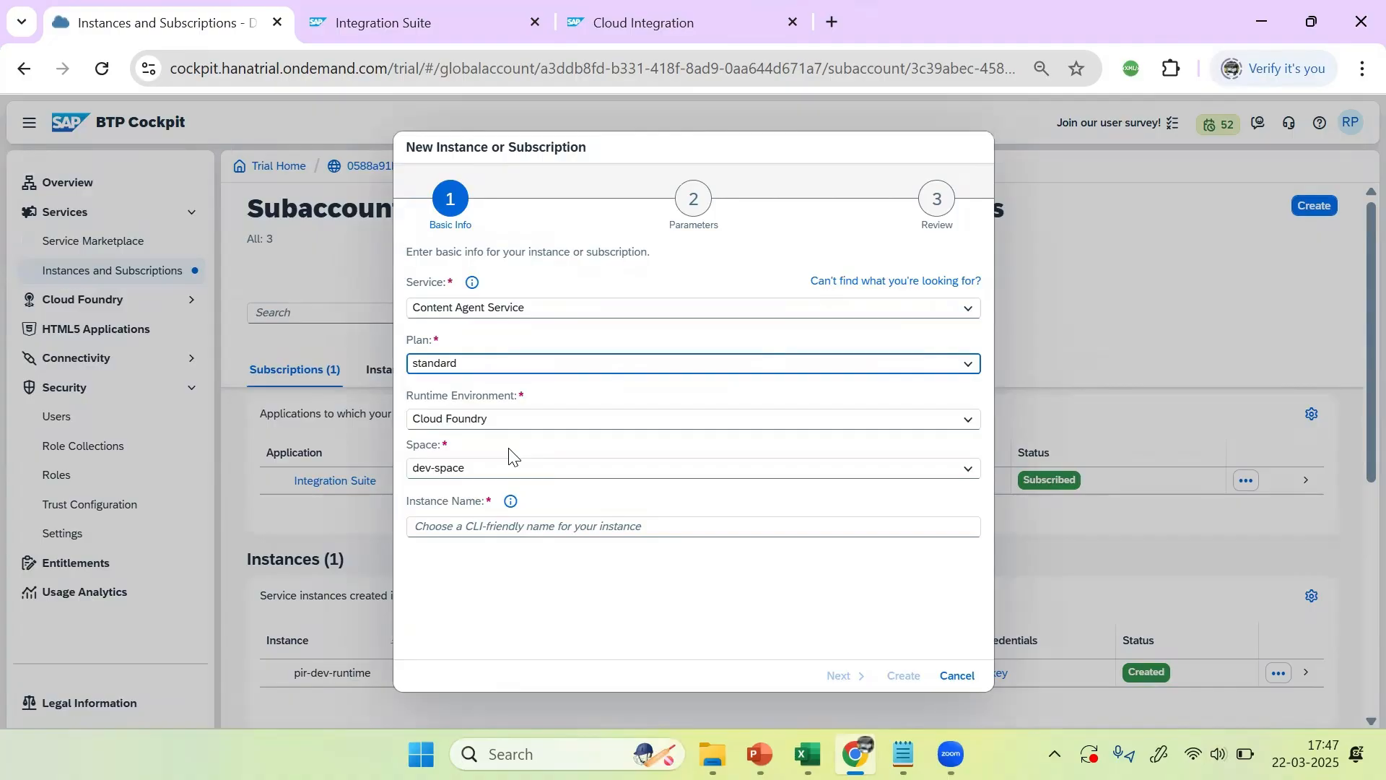
double_click(837, 359)
left_click(968, 363)
left_click(452, 517)
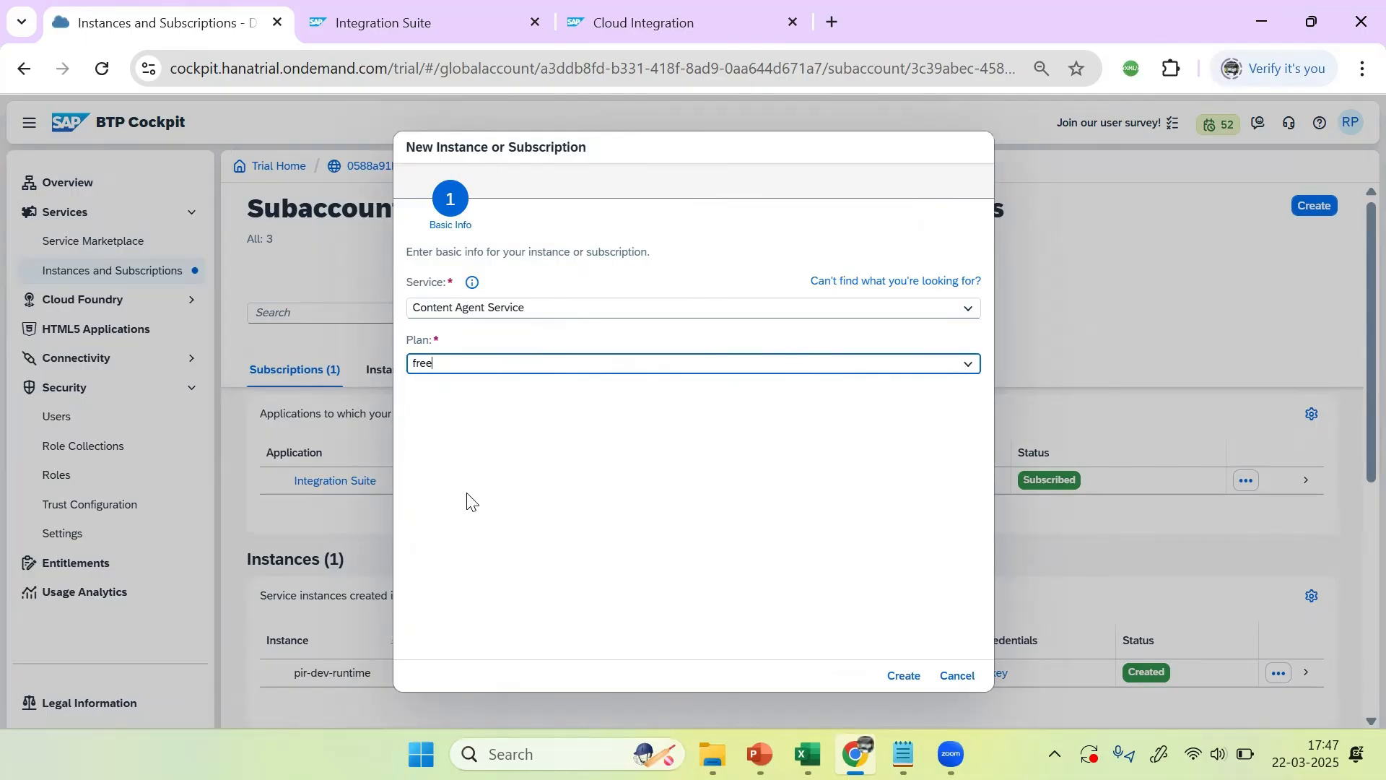
left_click(908, 677)
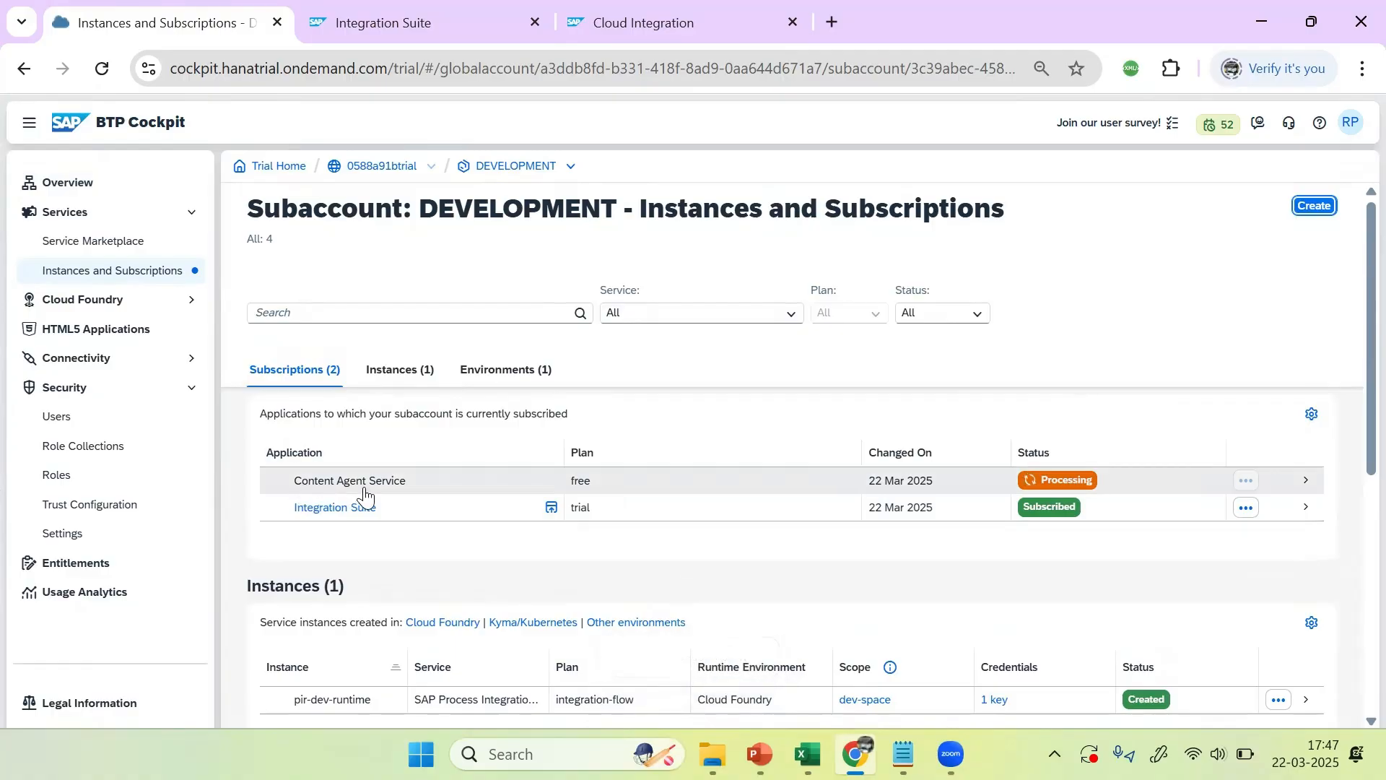
Step: Open the Content Agent Service subscription's Roles tab and scroll through its role templates
left_click(599, 493)
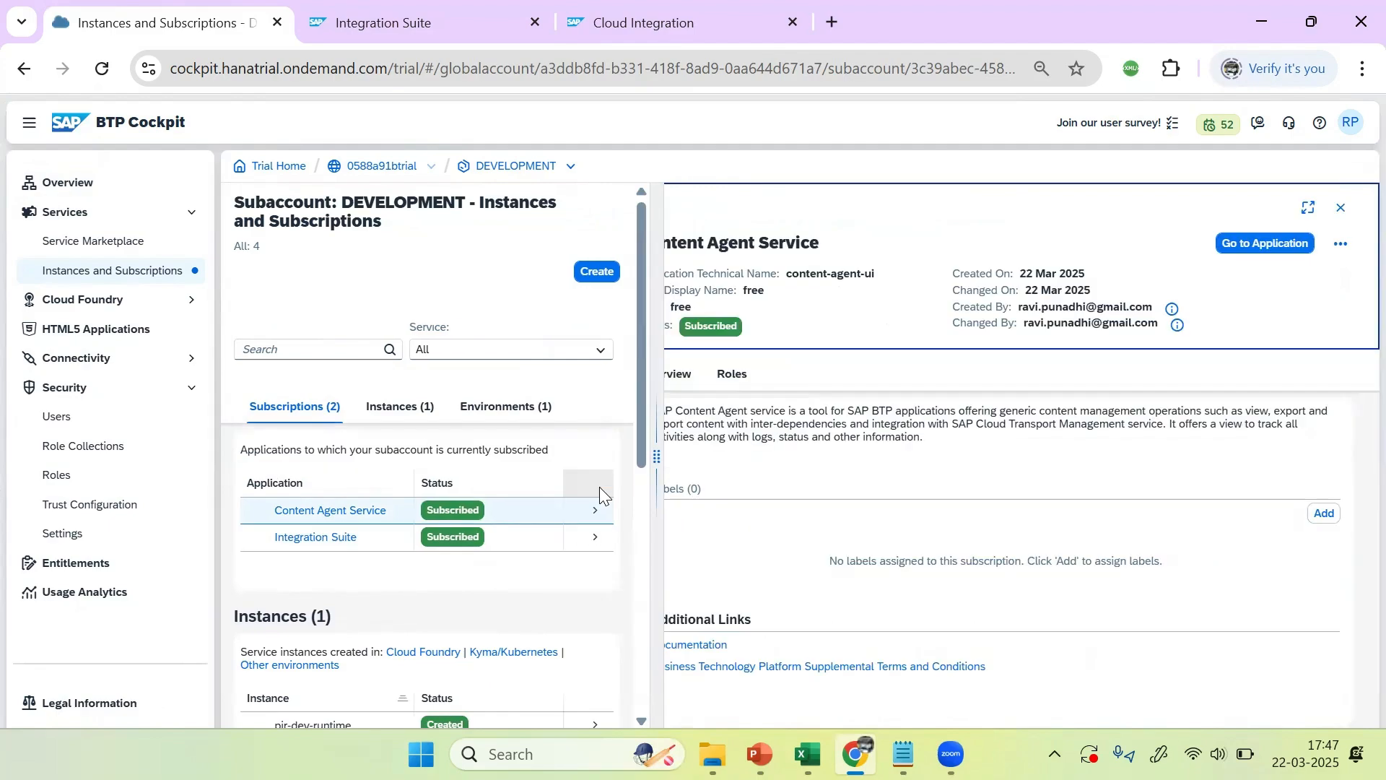
left_click(733, 367)
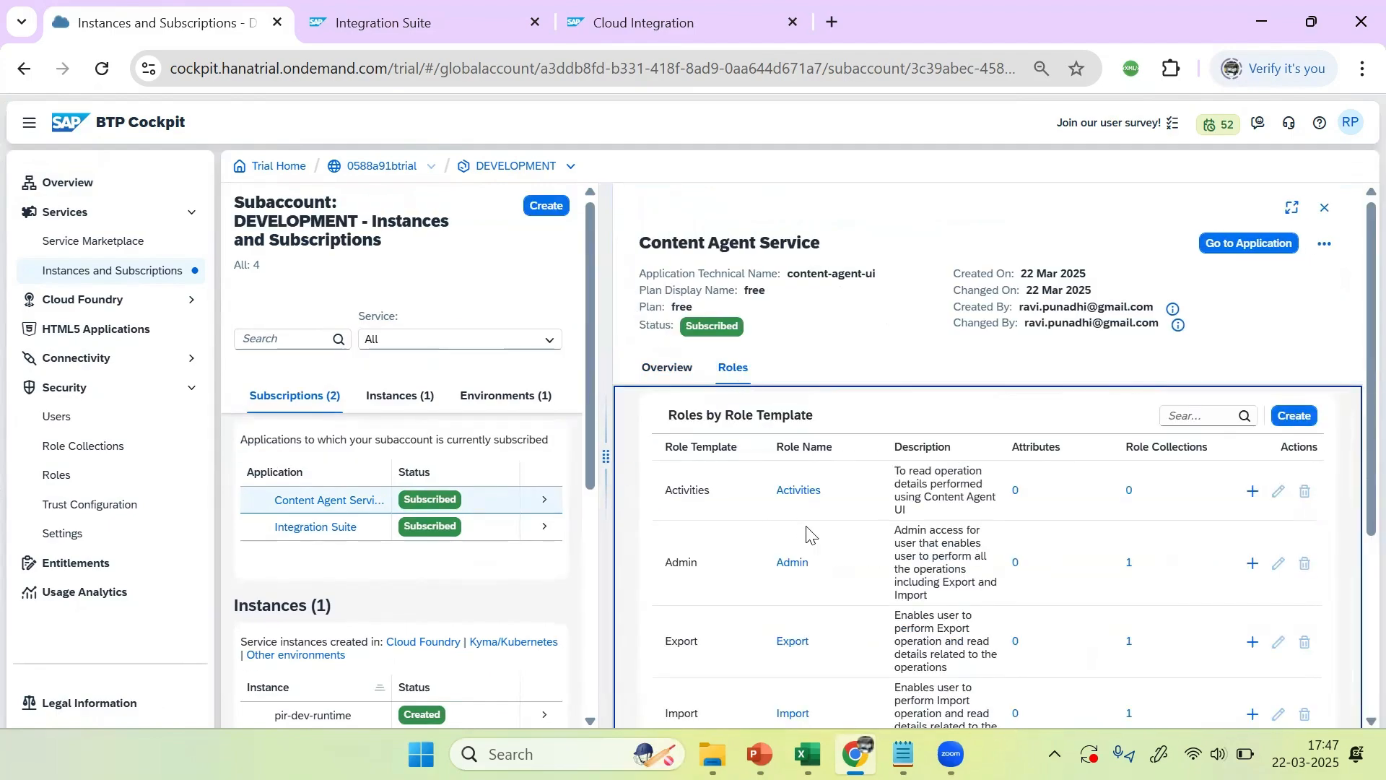
scroll(919, 517, "down", 4)
scroll(919, 517, "up", 2)
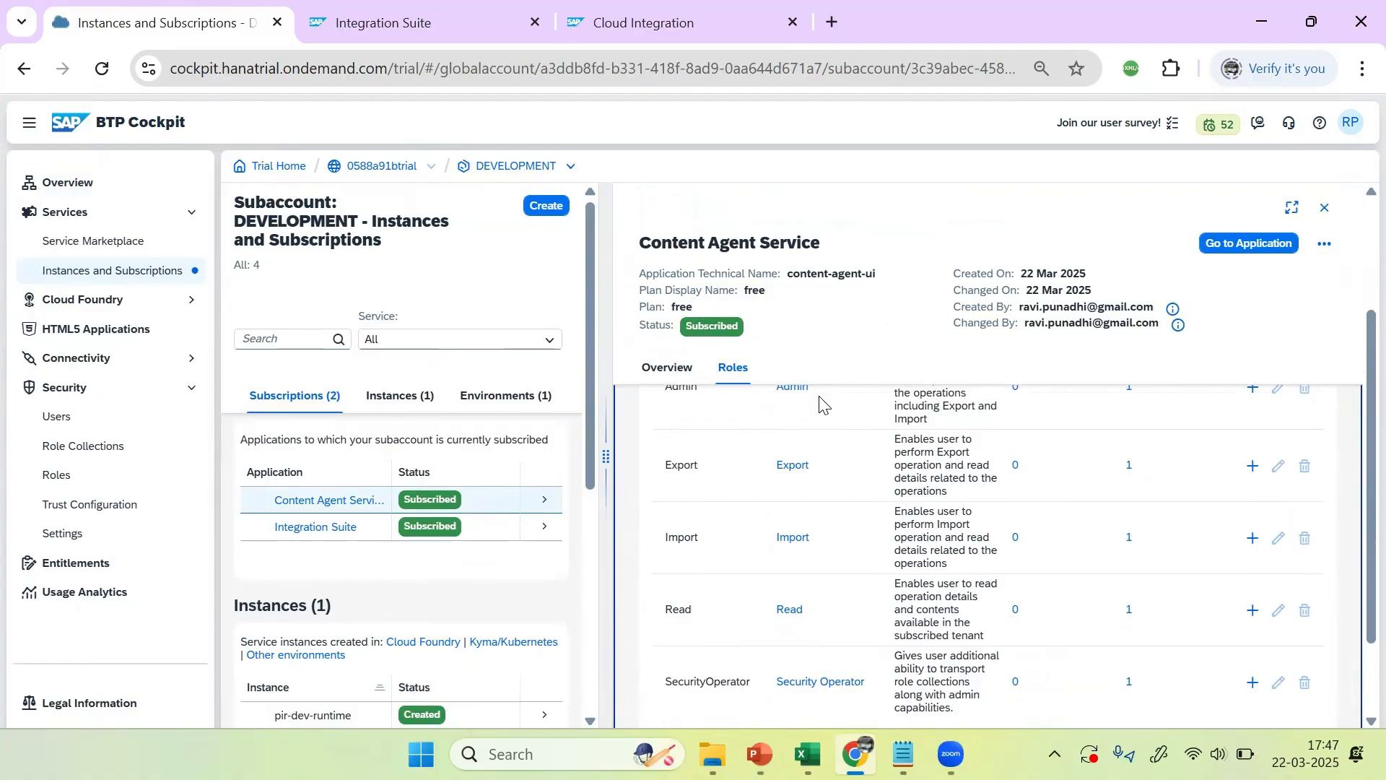
left_click(52, 419)
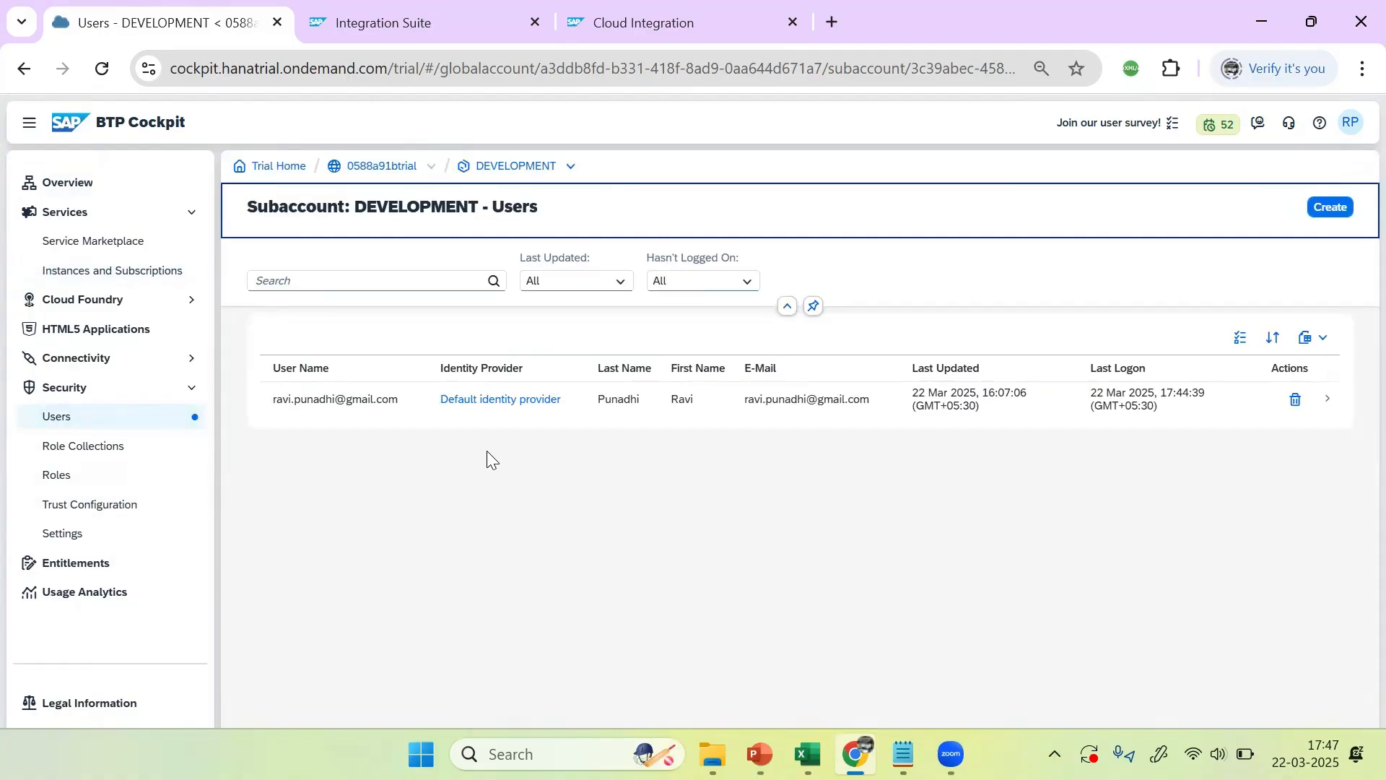
Step: Open the subaccount user's details and bring up the Assign Role Collection dialog
left_click(355, 416)
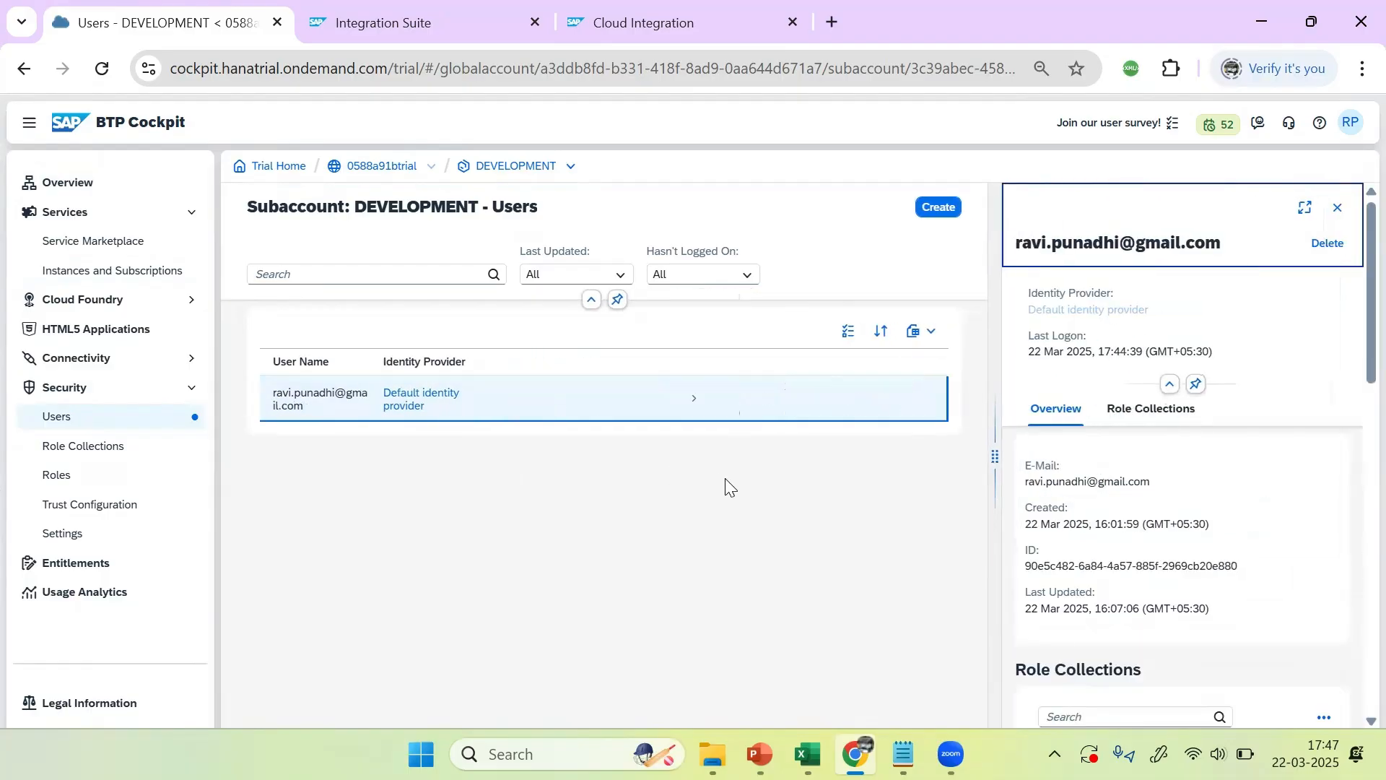
left_click_drag(1356, 365, 1354, 514)
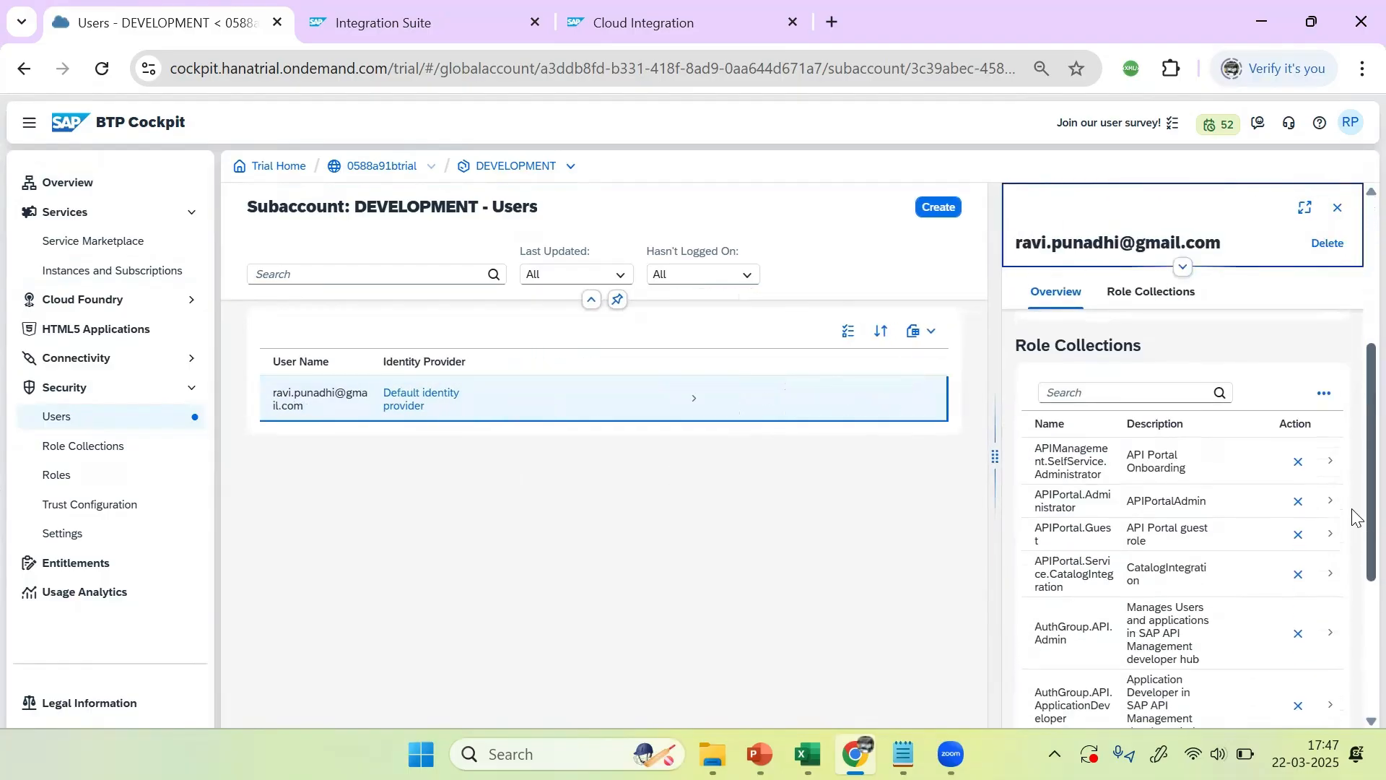
left_click(1324, 390)
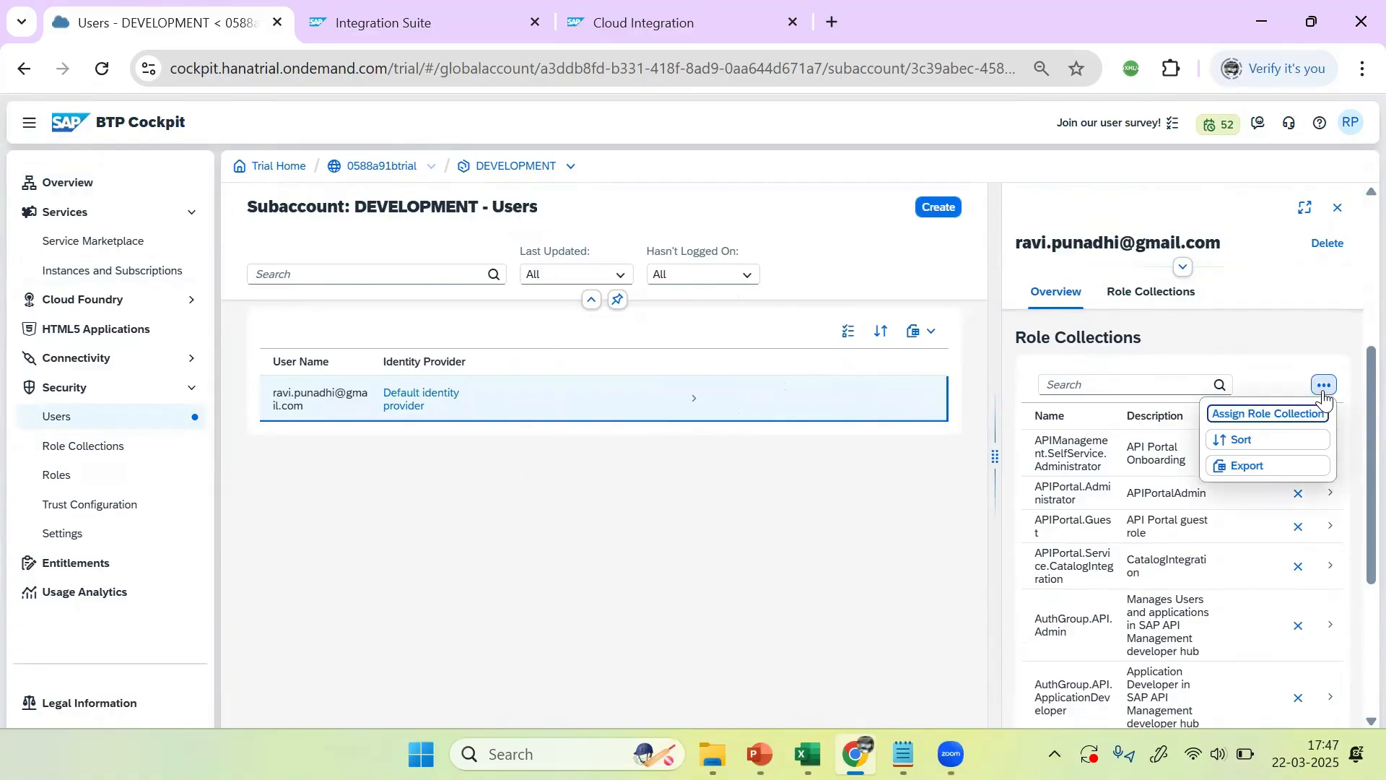
left_click(1272, 413)
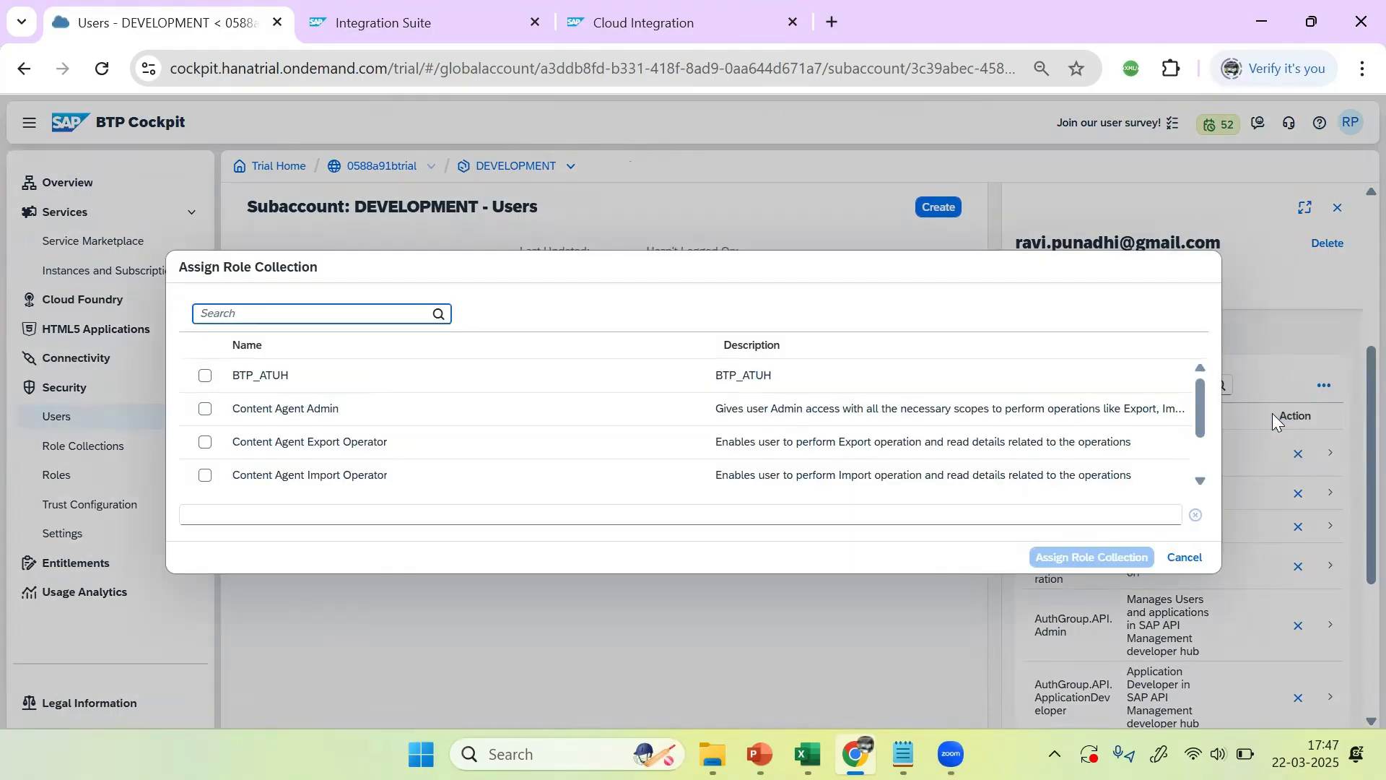
Step: Assign BTP_AUTH plus Content Agent Admin, Export, Import, Secure Content Operator and Viewer collections
left_click(206, 377)
left_click(205, 409)
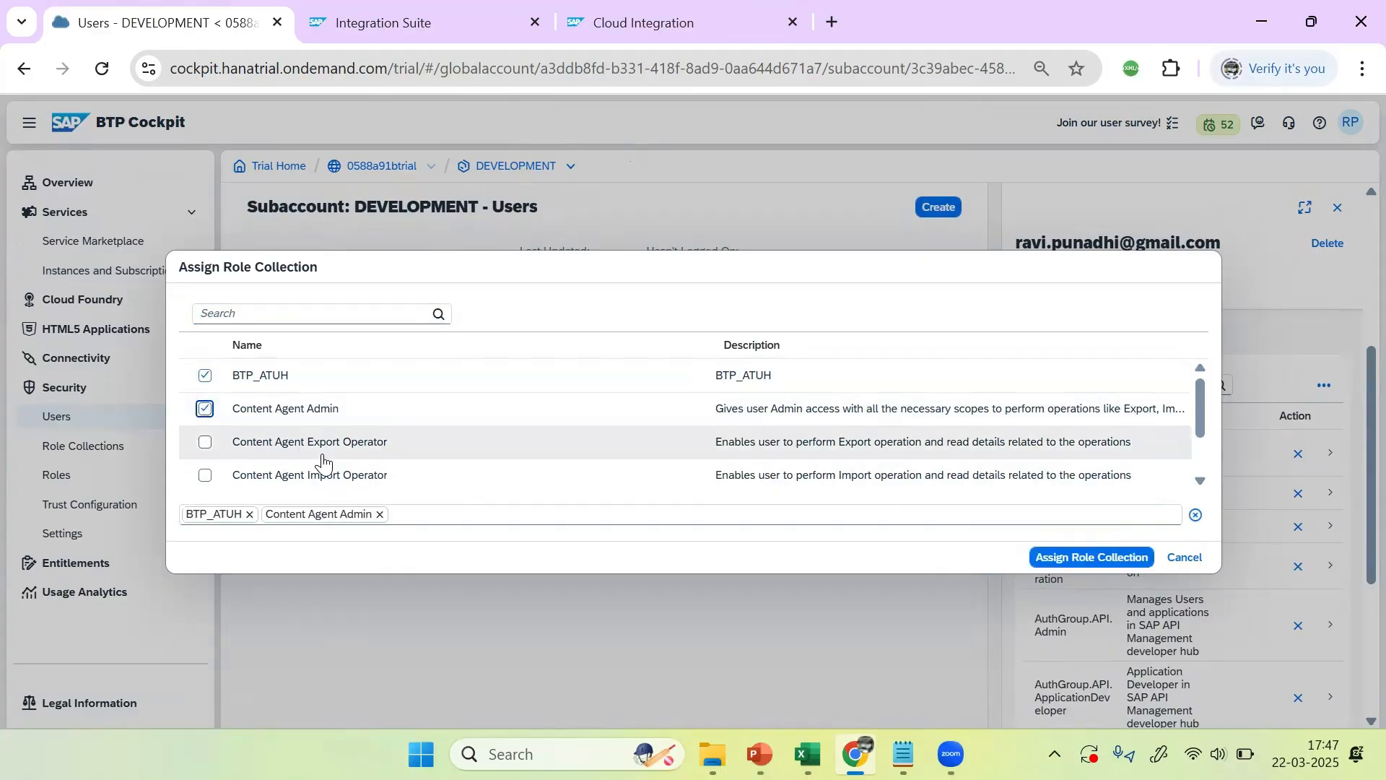
left_click(205, 442)
scroll(318, 479, "down", 2)
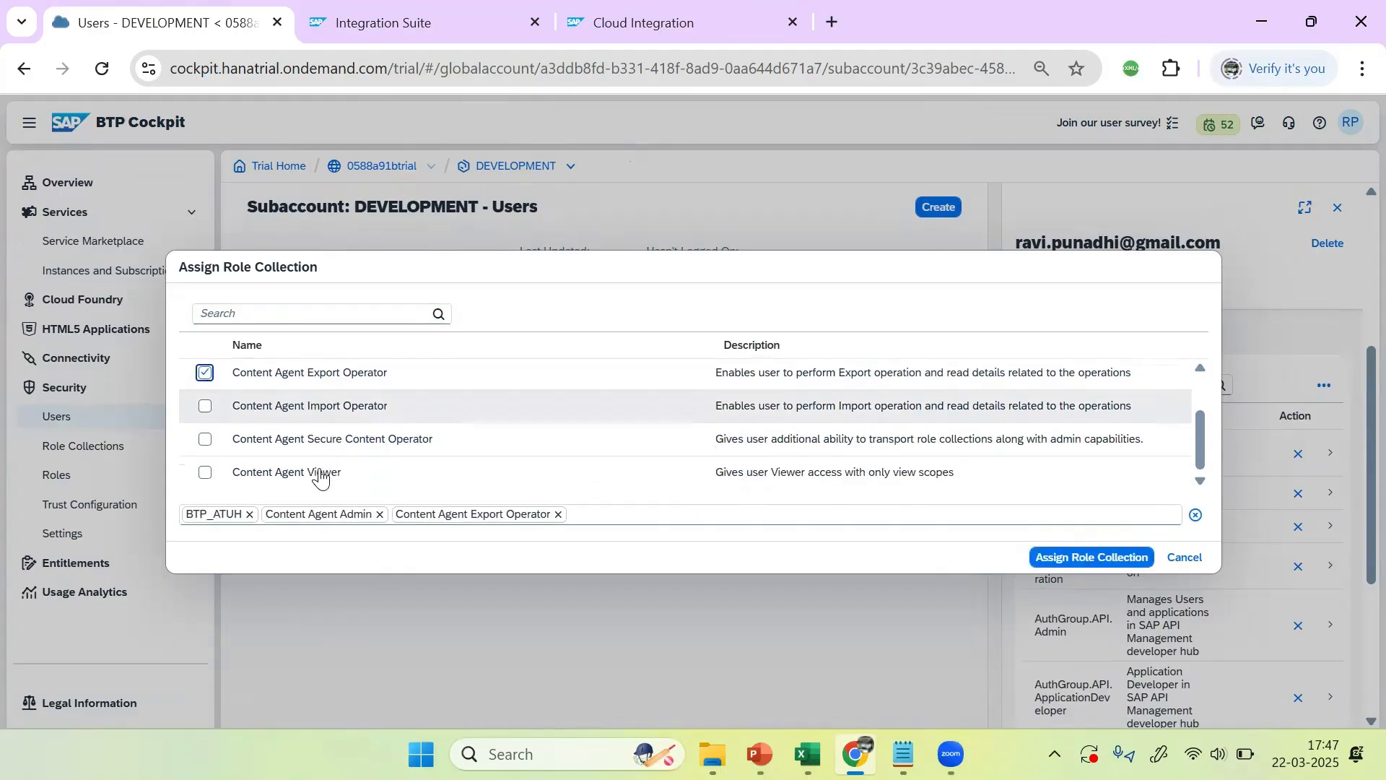
left_click(206, 406)
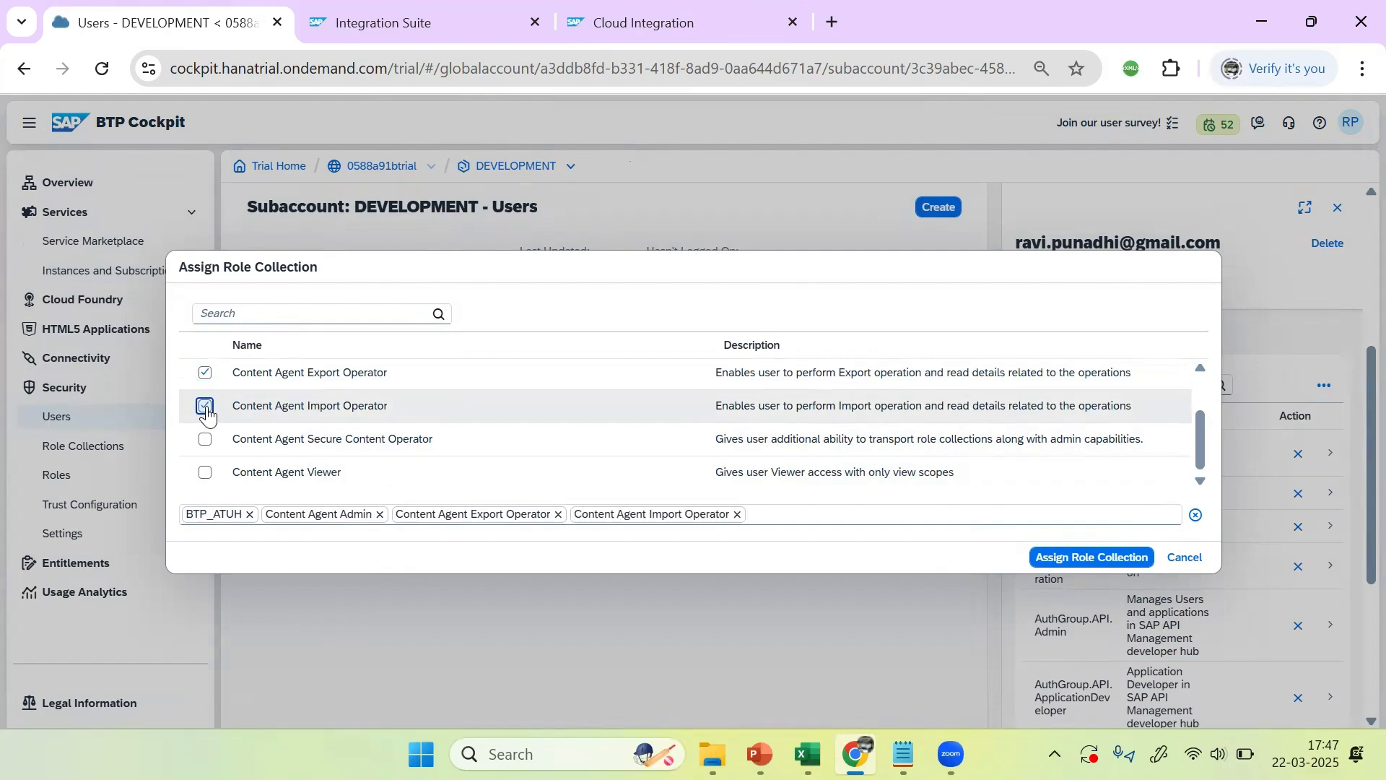
left_click(205, 439)
left_click(205, 473)
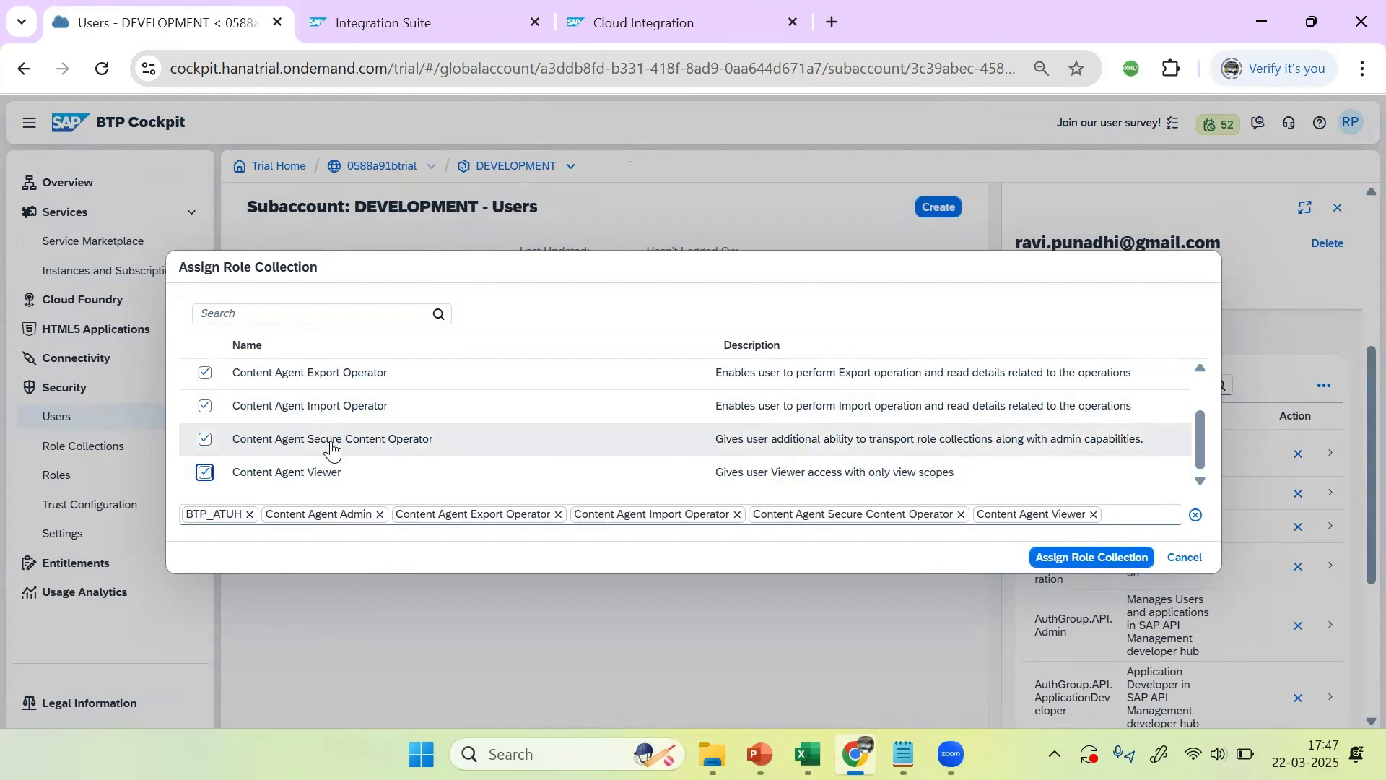
left_click_drag(1201, 444, 1192, 388)
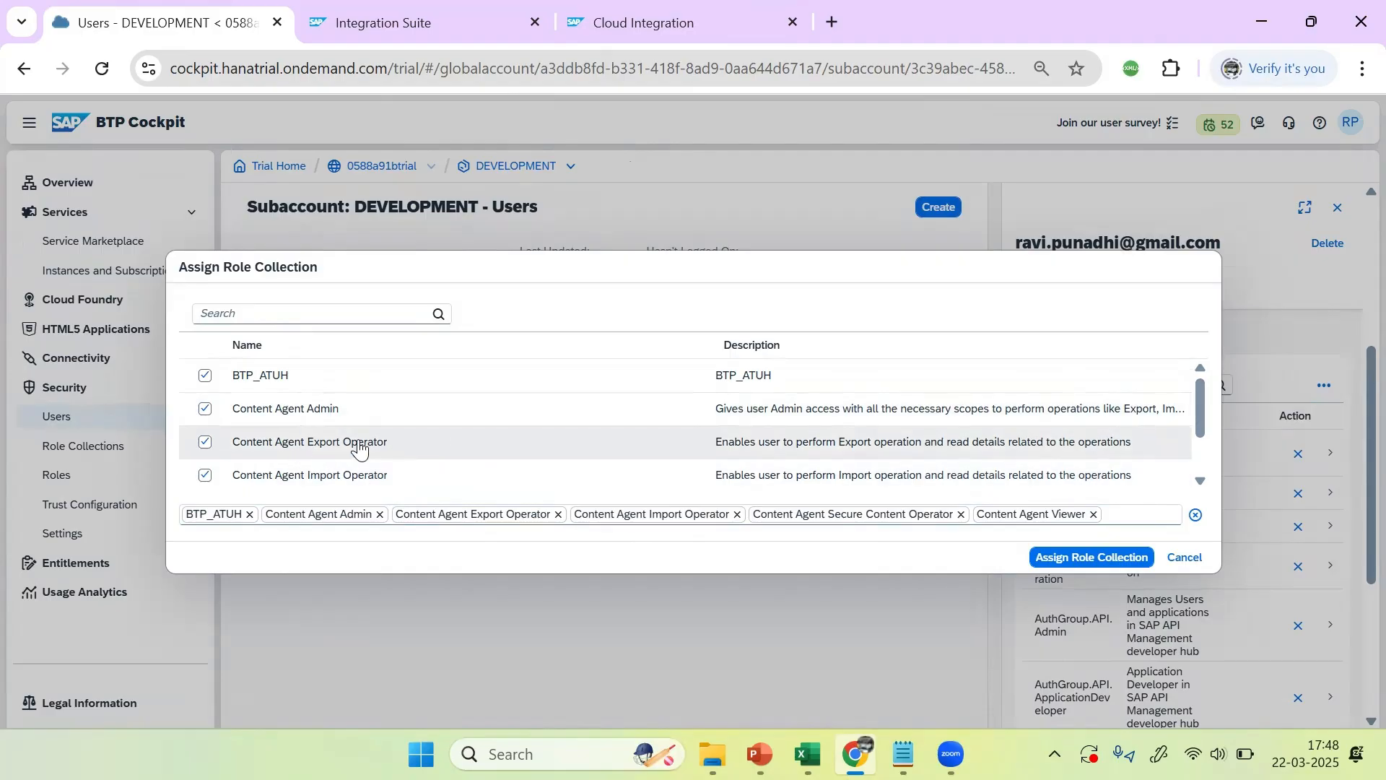
scroll(434, 473, "down", 2)
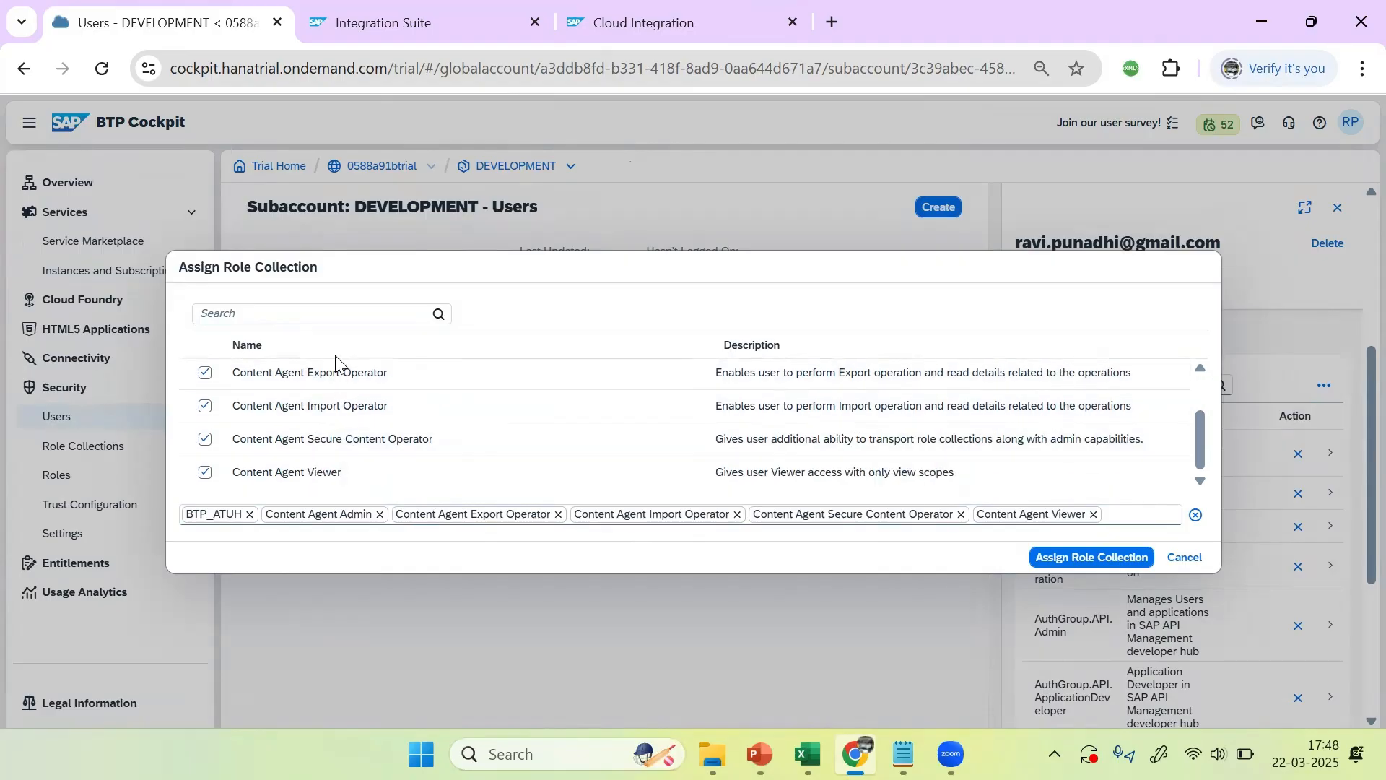
left_click(1069, 564)
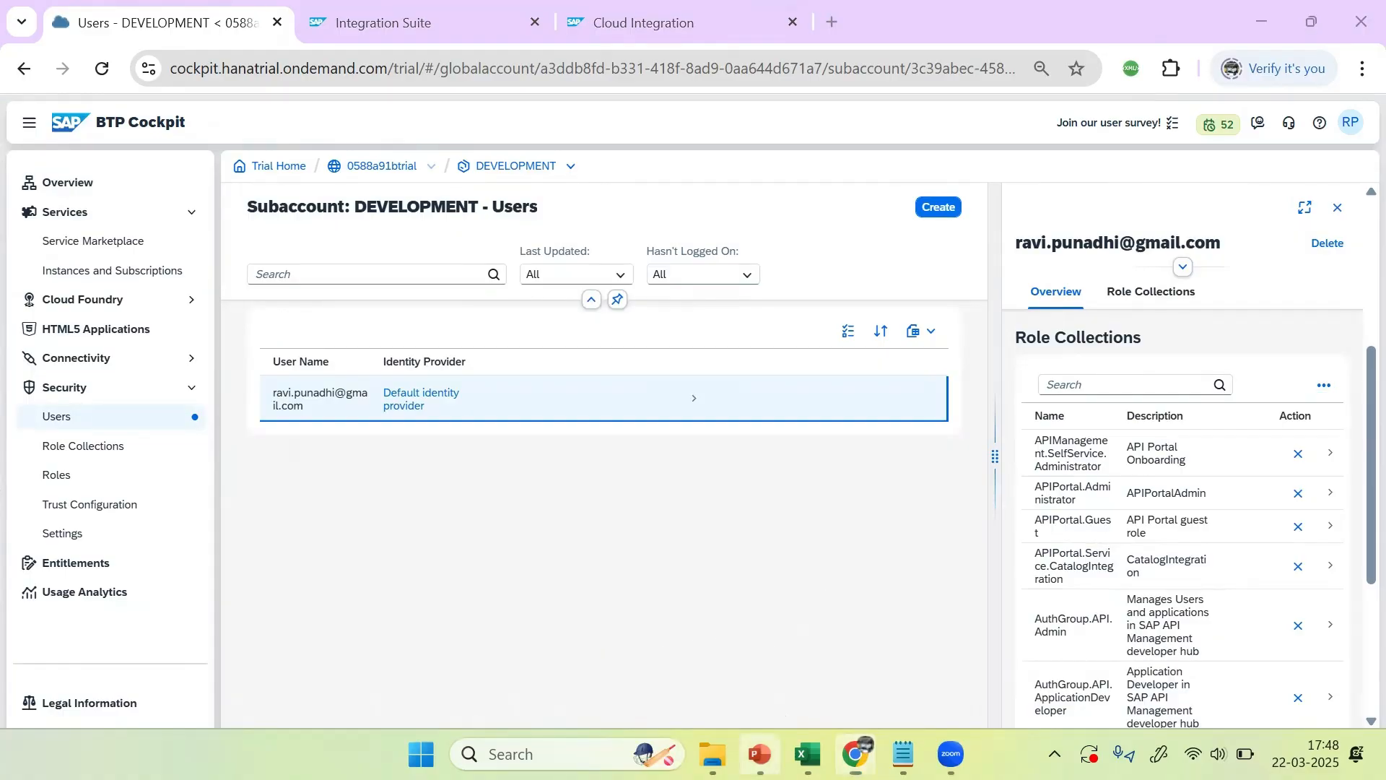
left_click(760, 751)
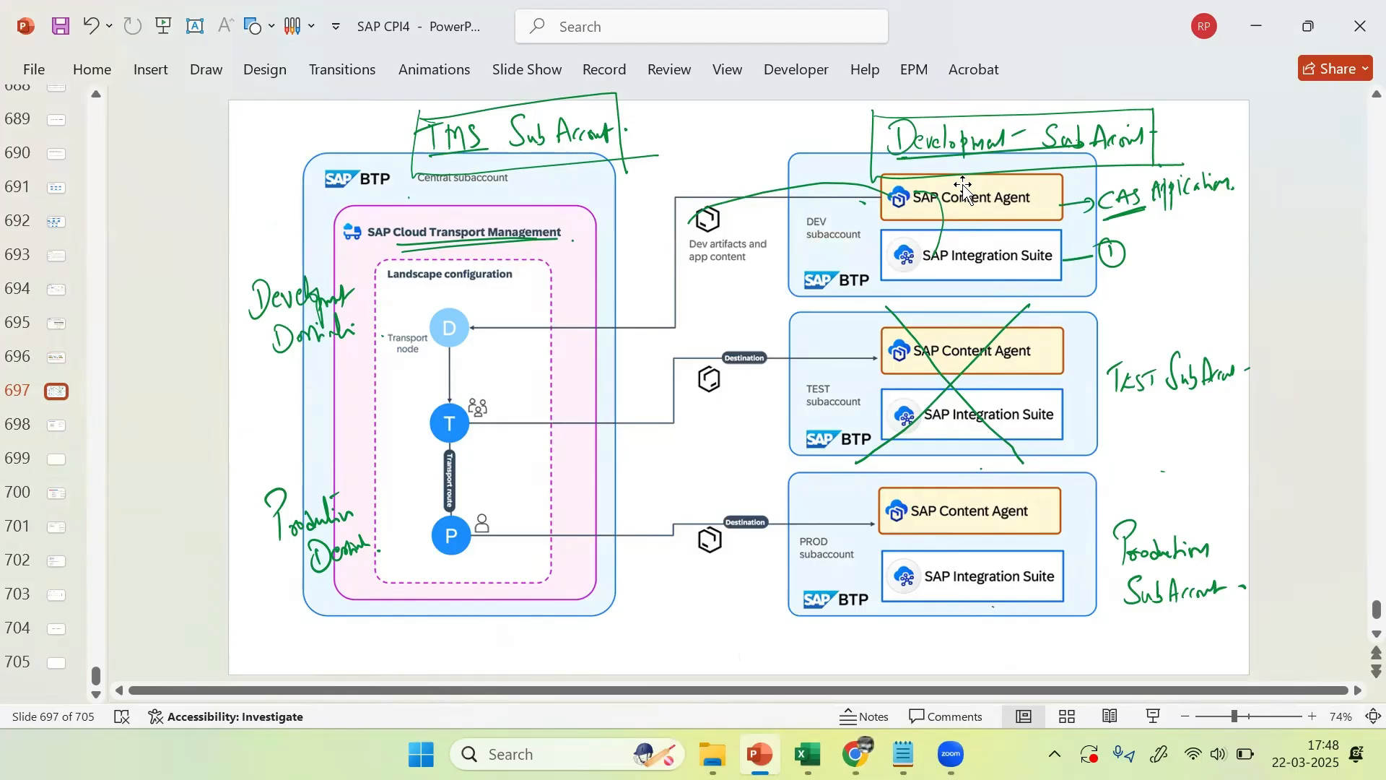
Step: Return to Chrome, glance at the TEST_IFLOW integration flow tab, then go back to the Users page
key("alt+Tab")
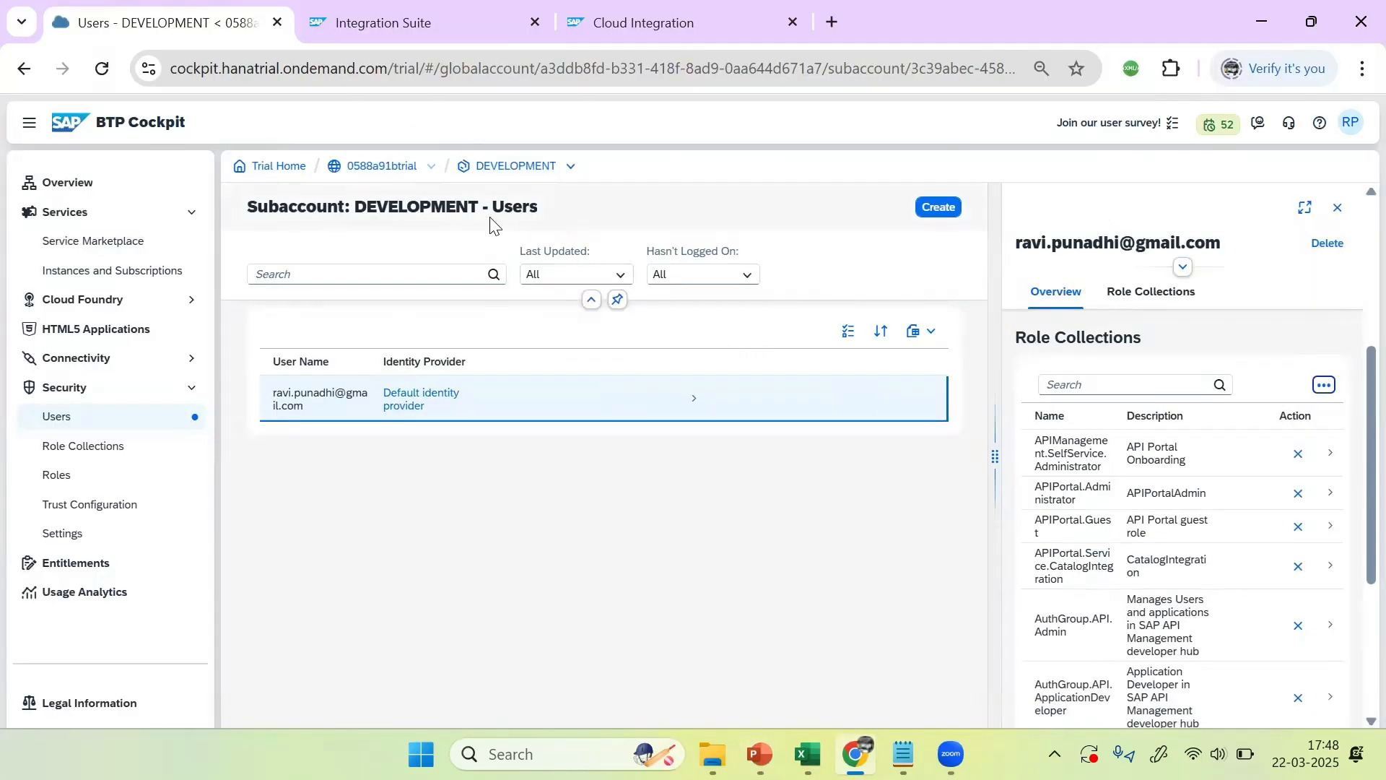
left_click(306, 29)
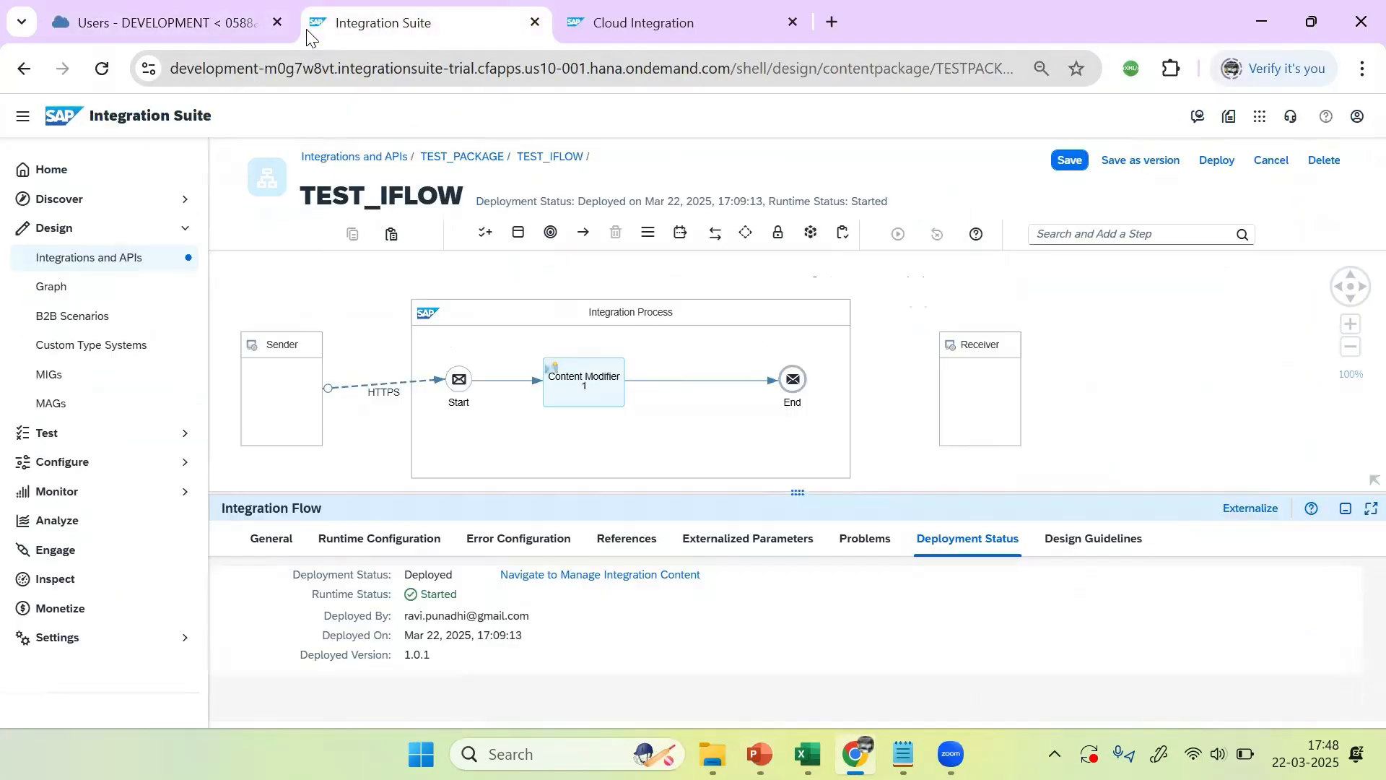
left_click(200, 10)
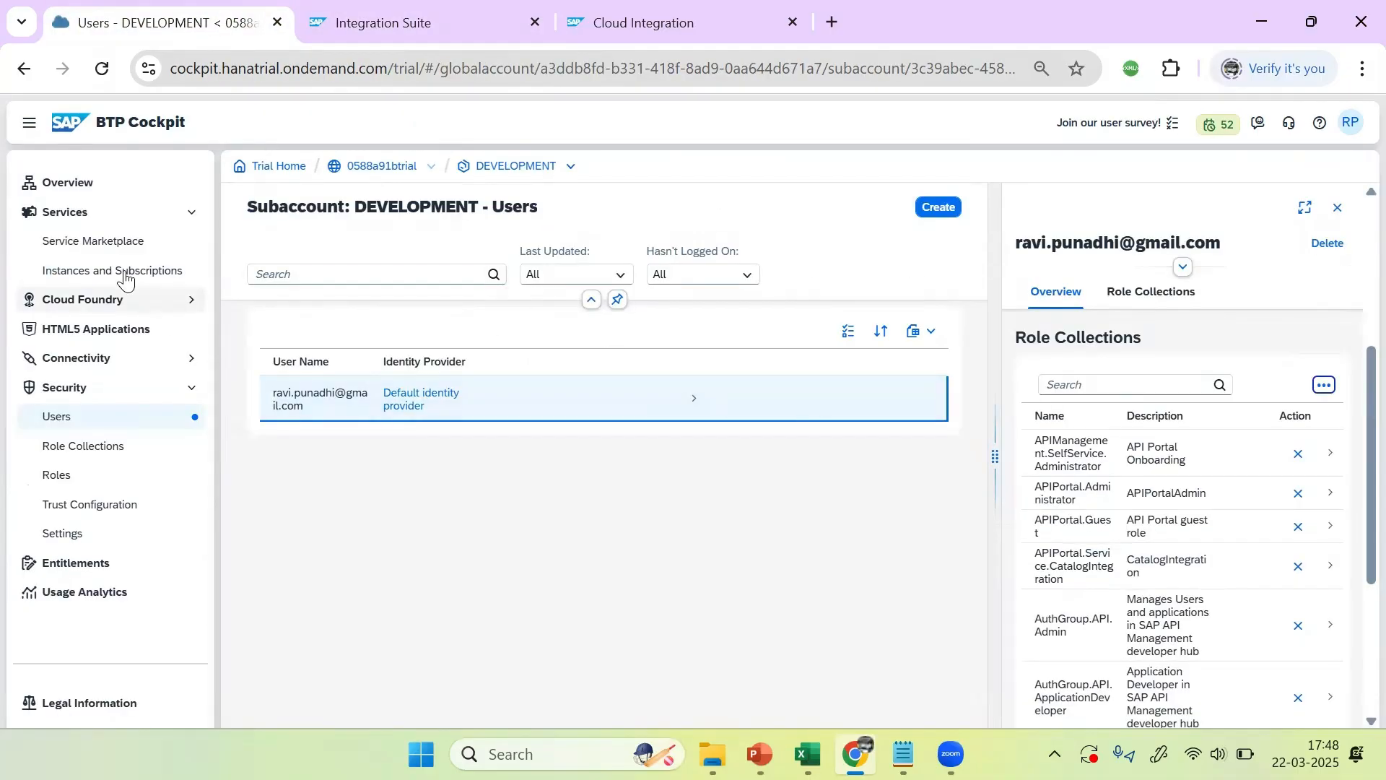
Step: Start a new Content Agent Service instance on the standard plan in DEVELOPMENT
left_click(173, 271)
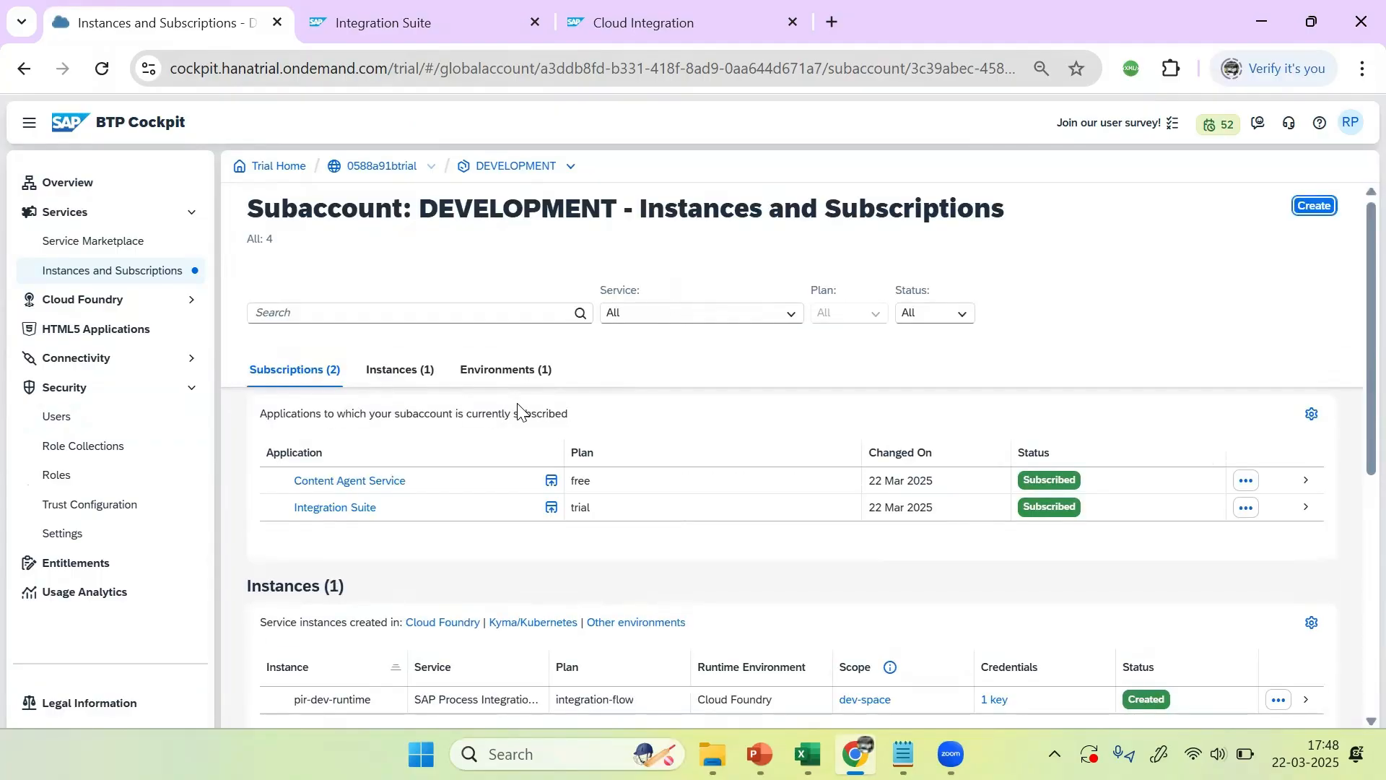
left_click(1014, 554)
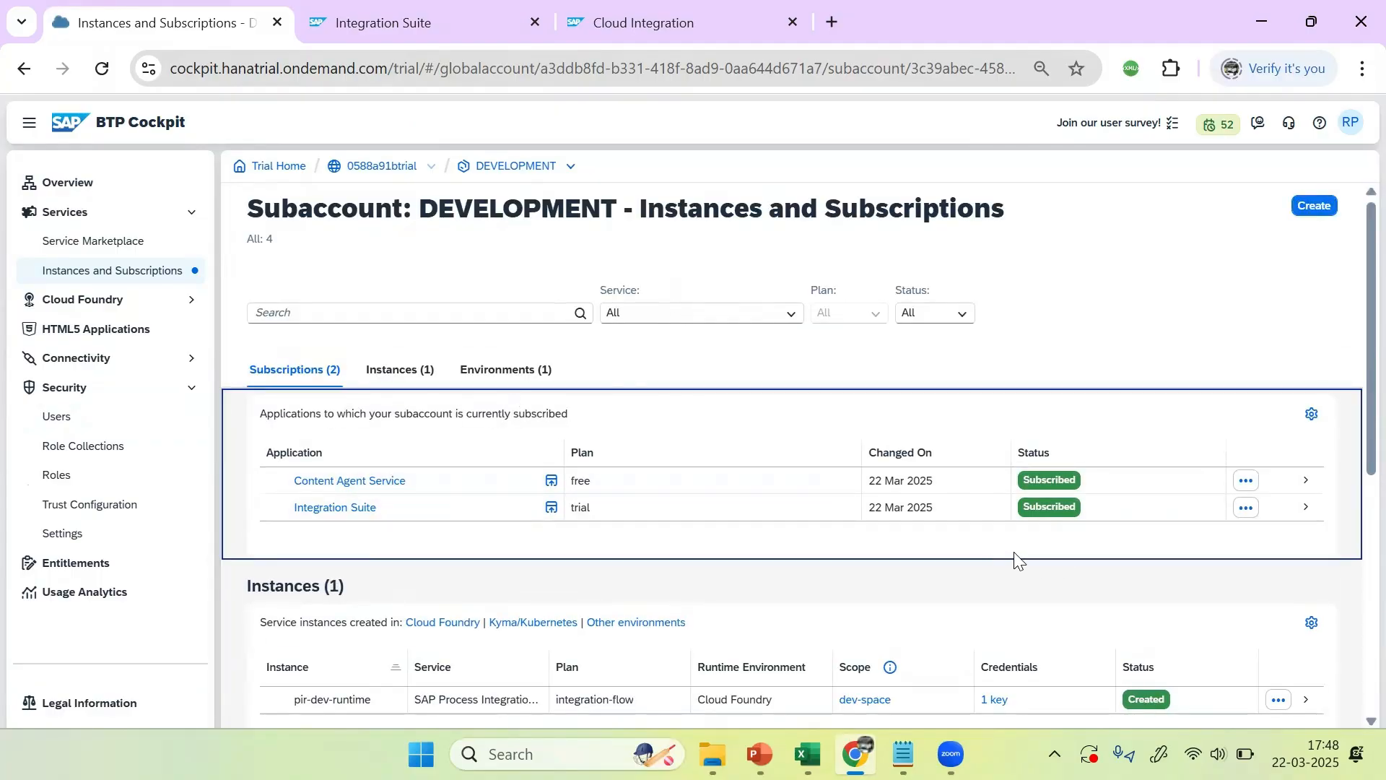
left_click(1315, 207)
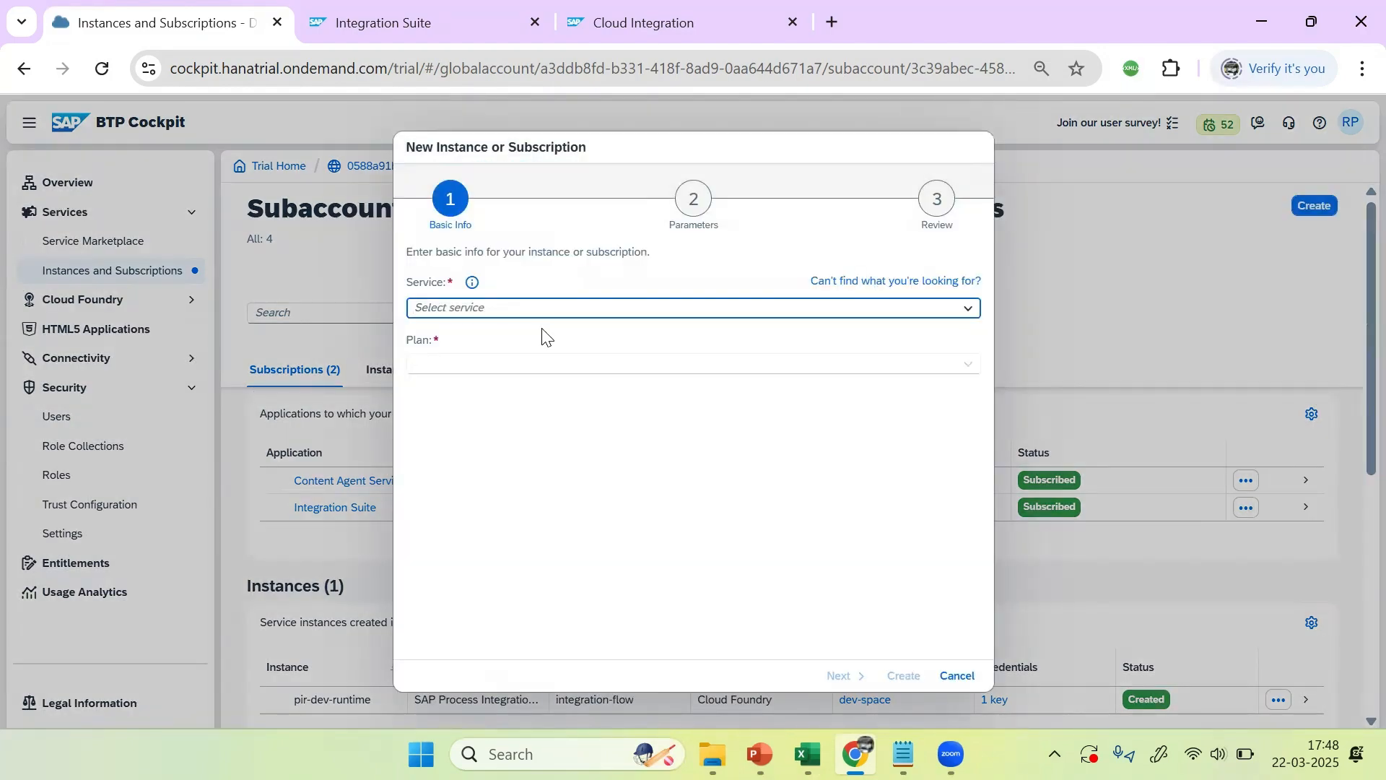
type("Content Agent Service")
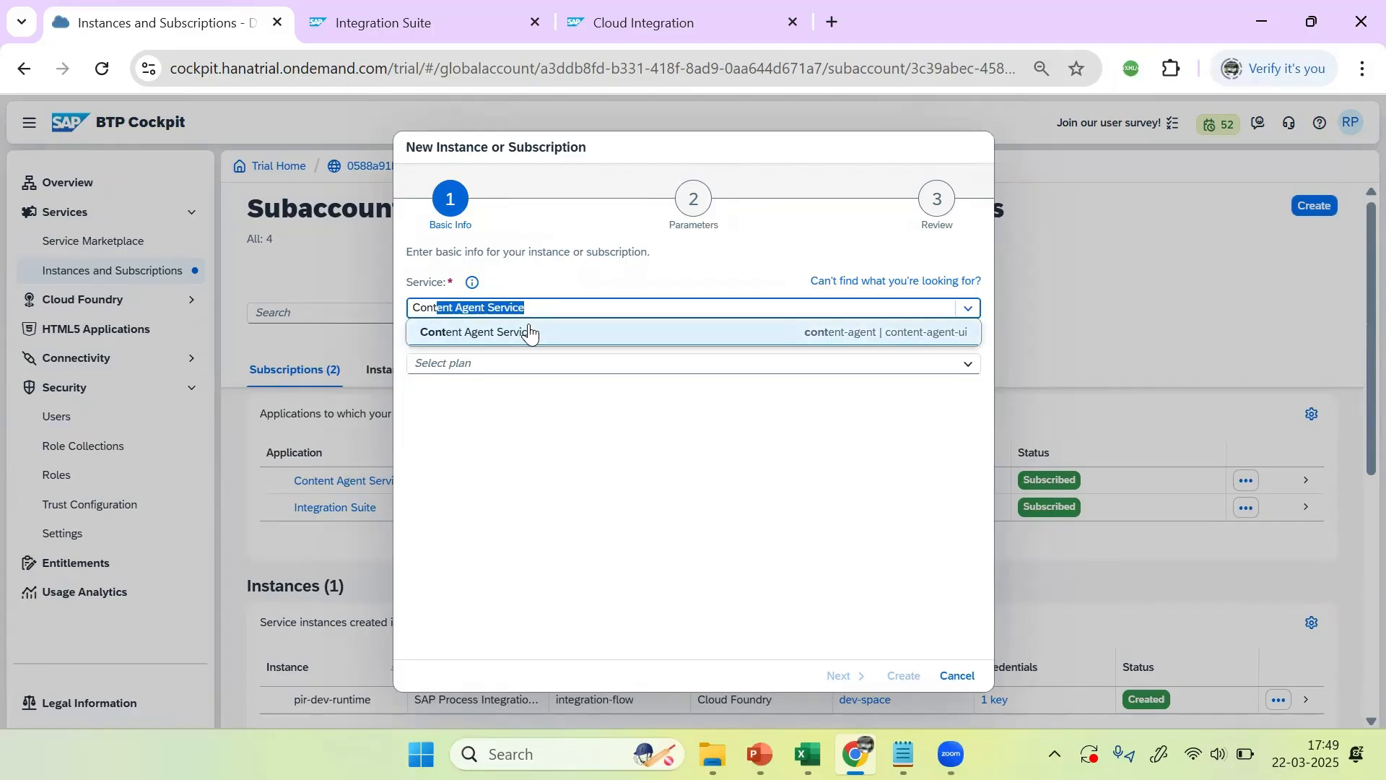
left_click(530, 333)
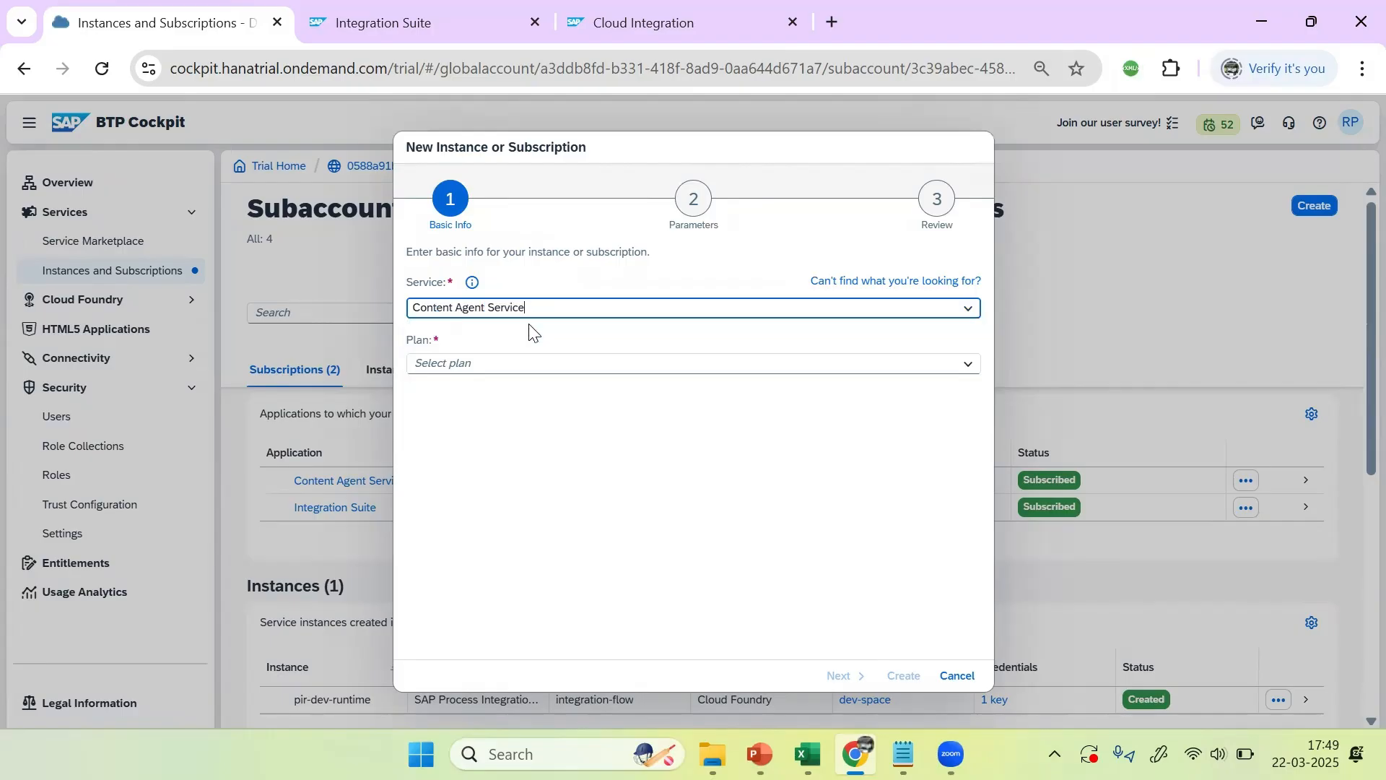
left_click(969, 373)
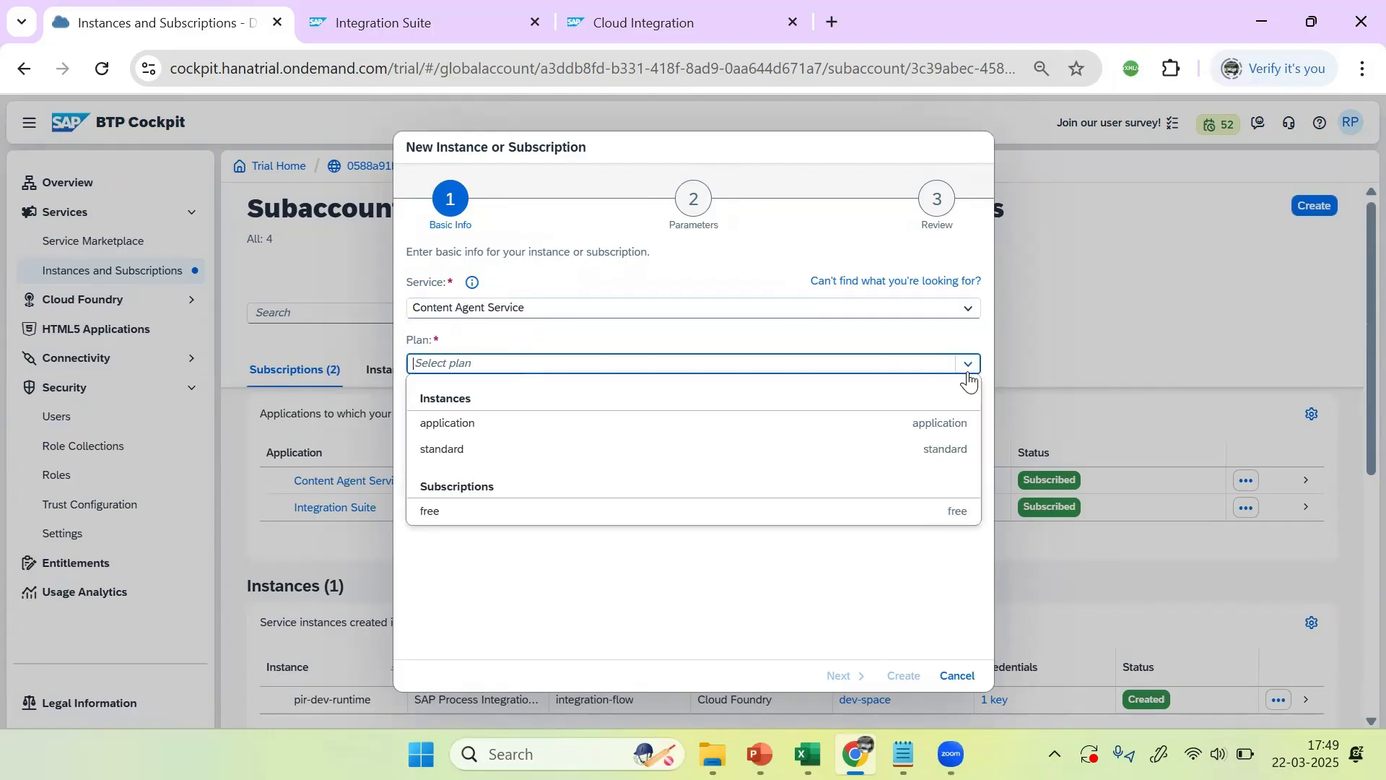
left_click(440, 455)
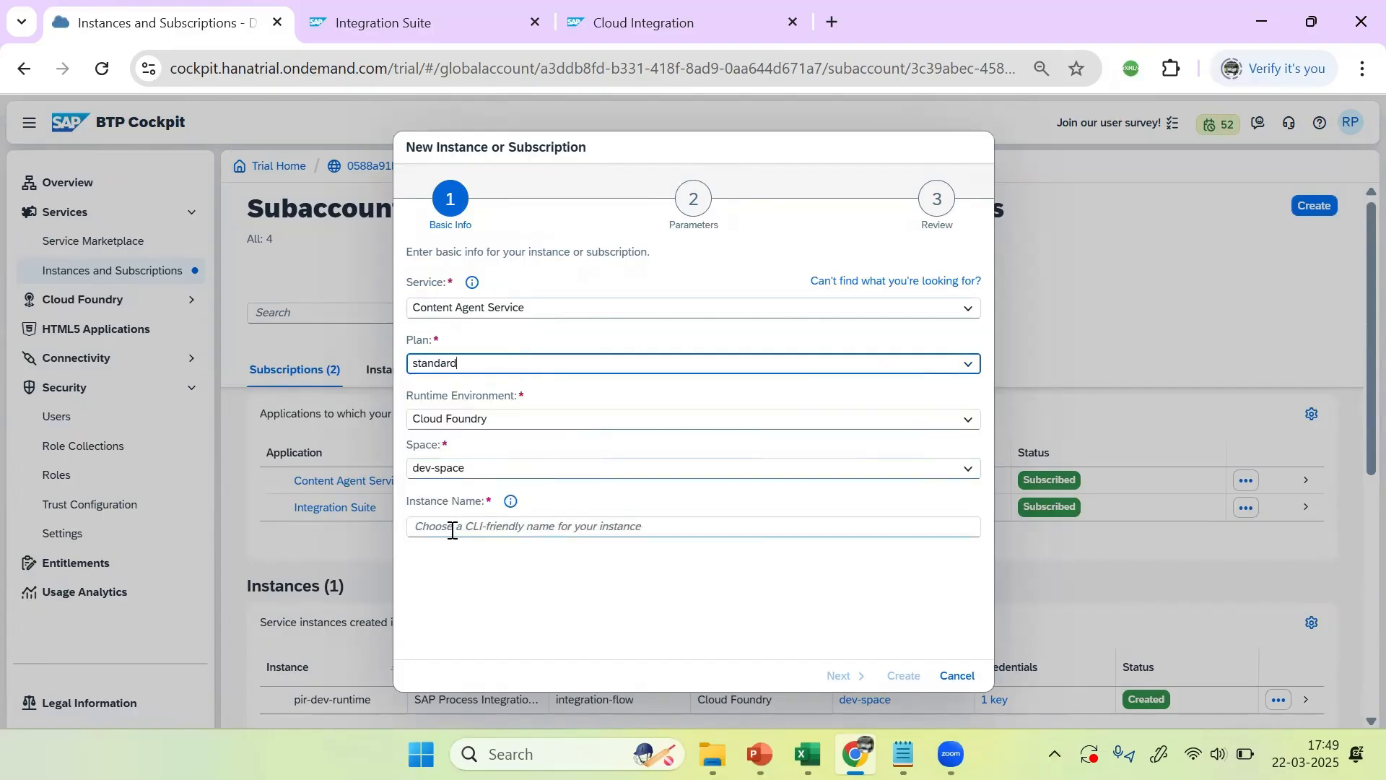
Step: Name the instance CAS-STD-INST and create it
left_click(509, 532)
type("C")
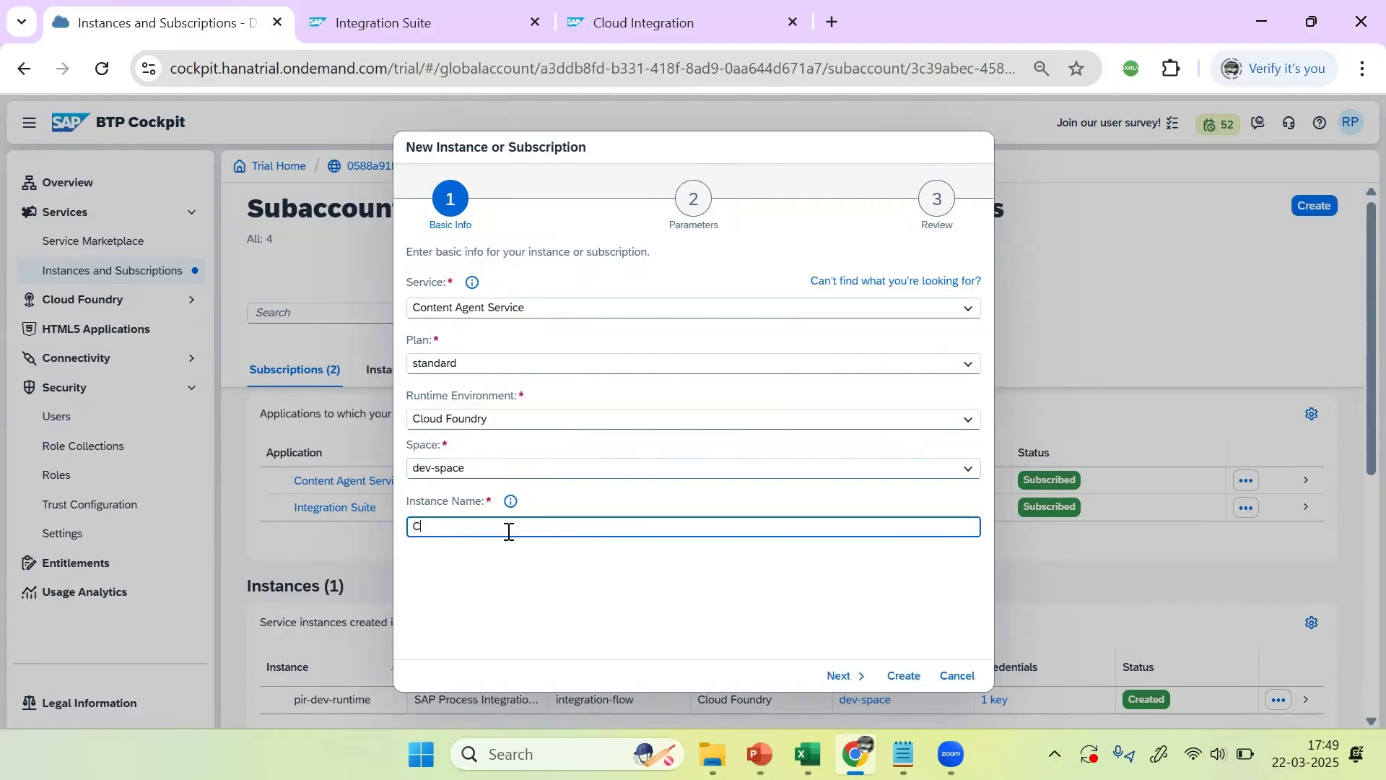
type("AS-STD-INST")
left_click(838, 675)
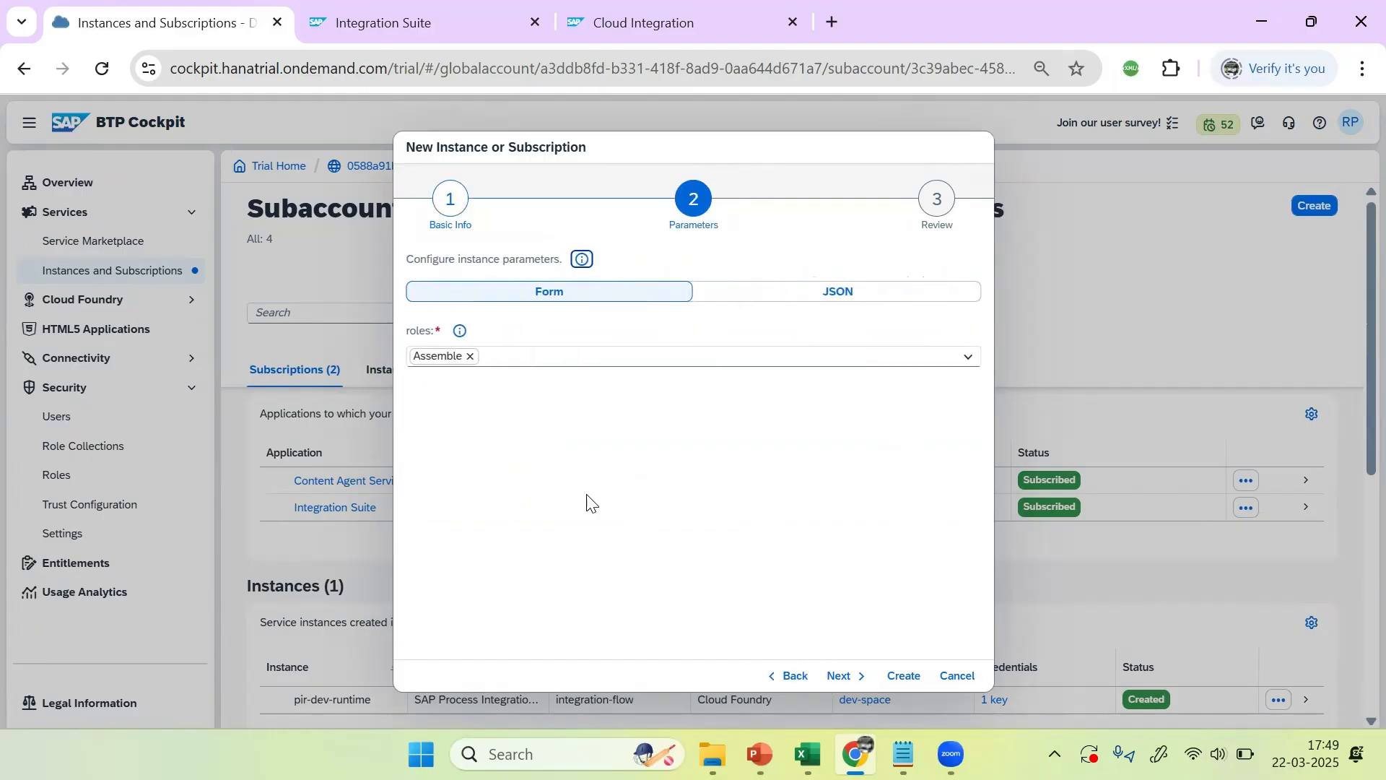
left_click(841, 678)
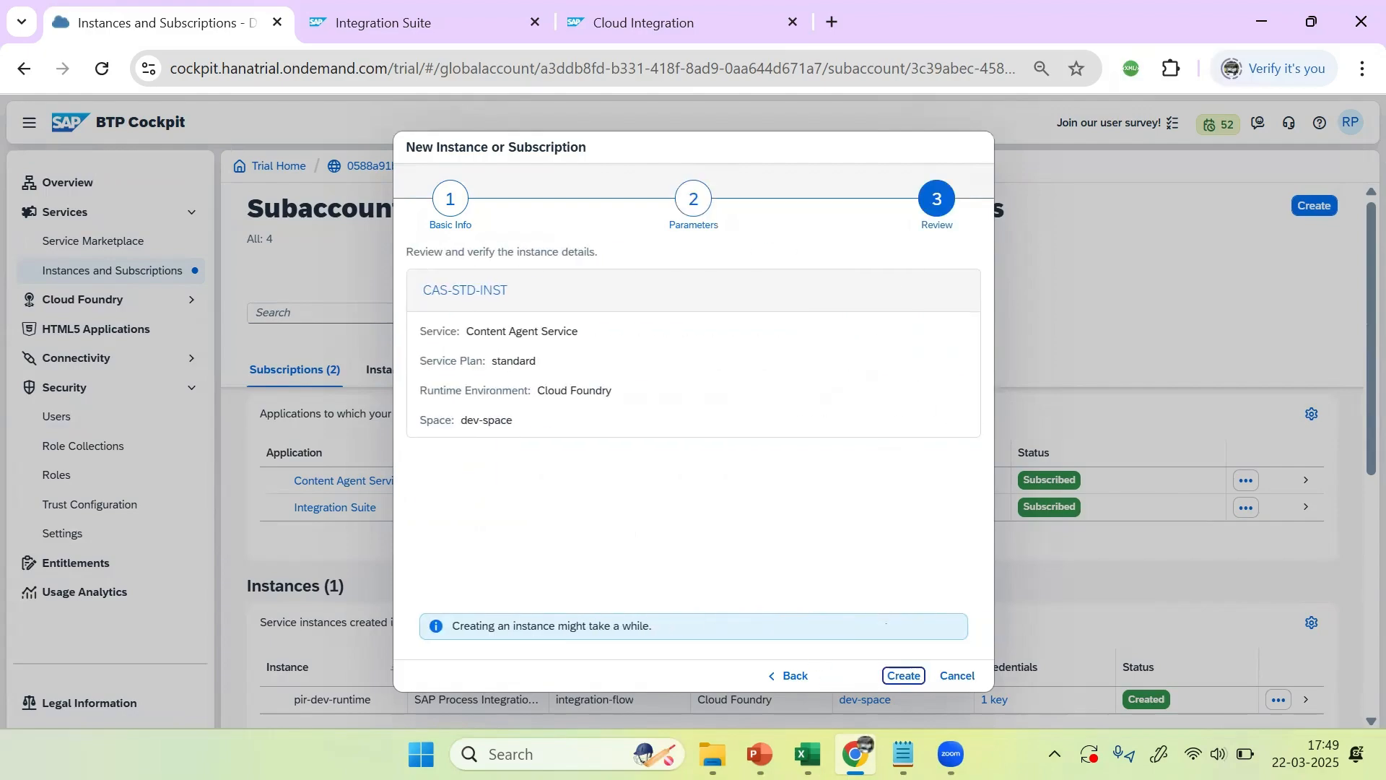
left_click(904, 676)
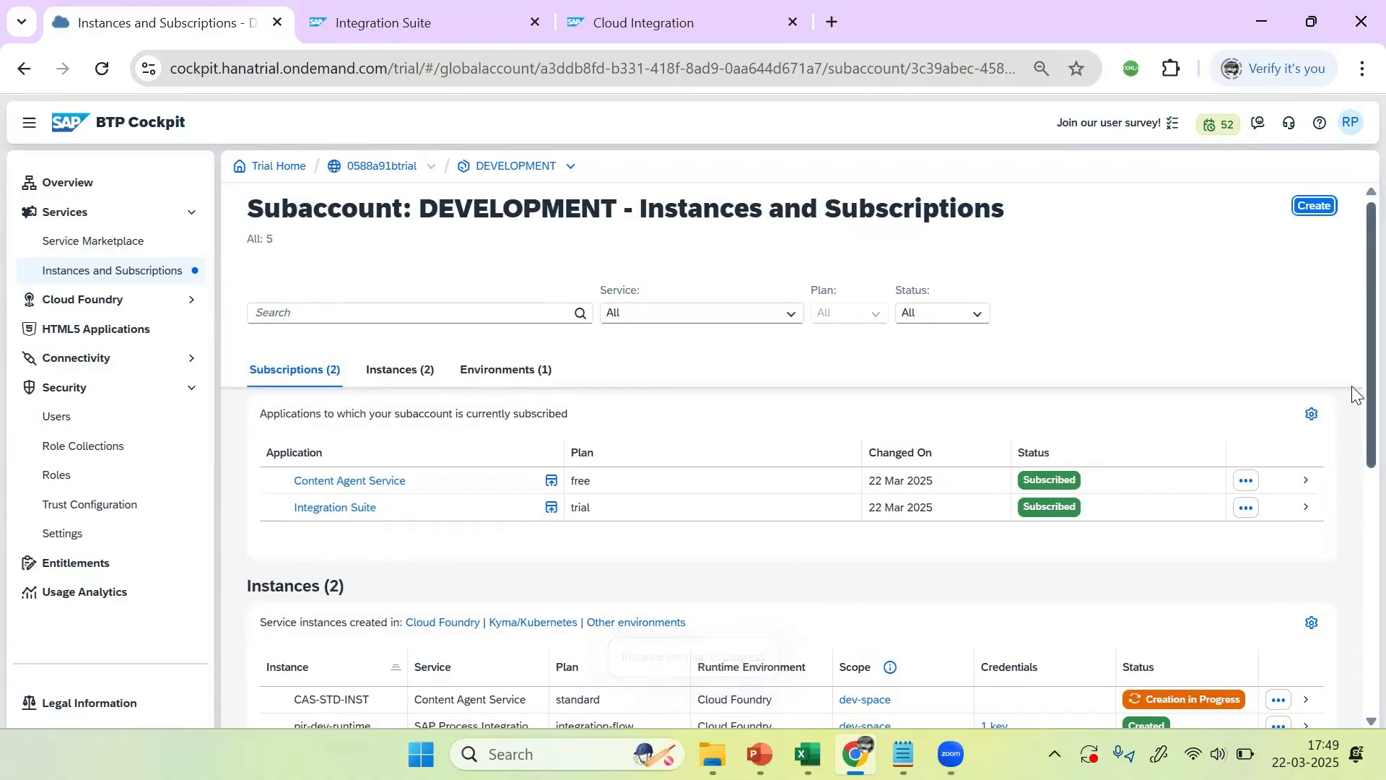
scroll(1355, 470, "down", 2)
Step: Scroll to the Instances table and wait for CAS-STD-INST to show Created
scroll(1352, 492, "down", 2)
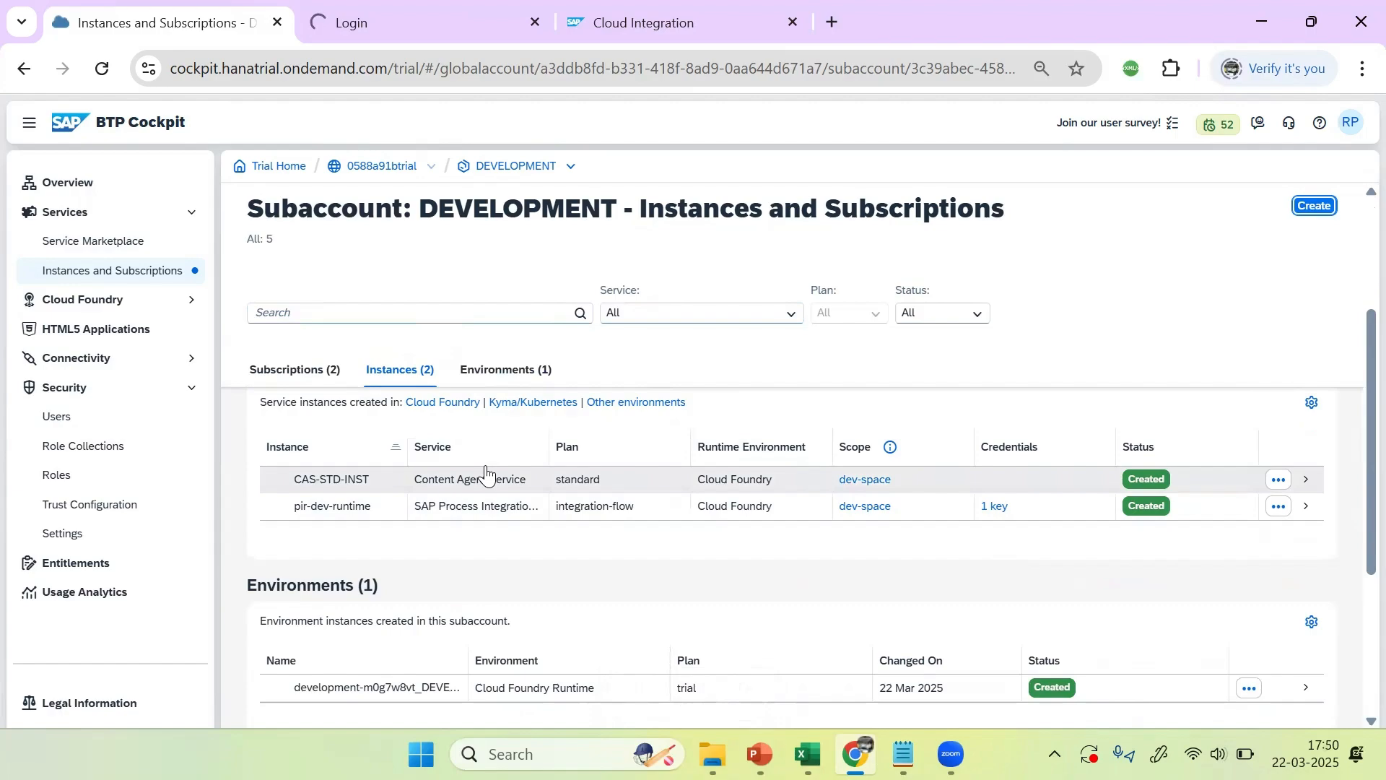
Step: Create service key CAS_STD_SERVICEY for CAS-STD-INST, then return to the 0588a91btrial global account
left_click(1280, 488)
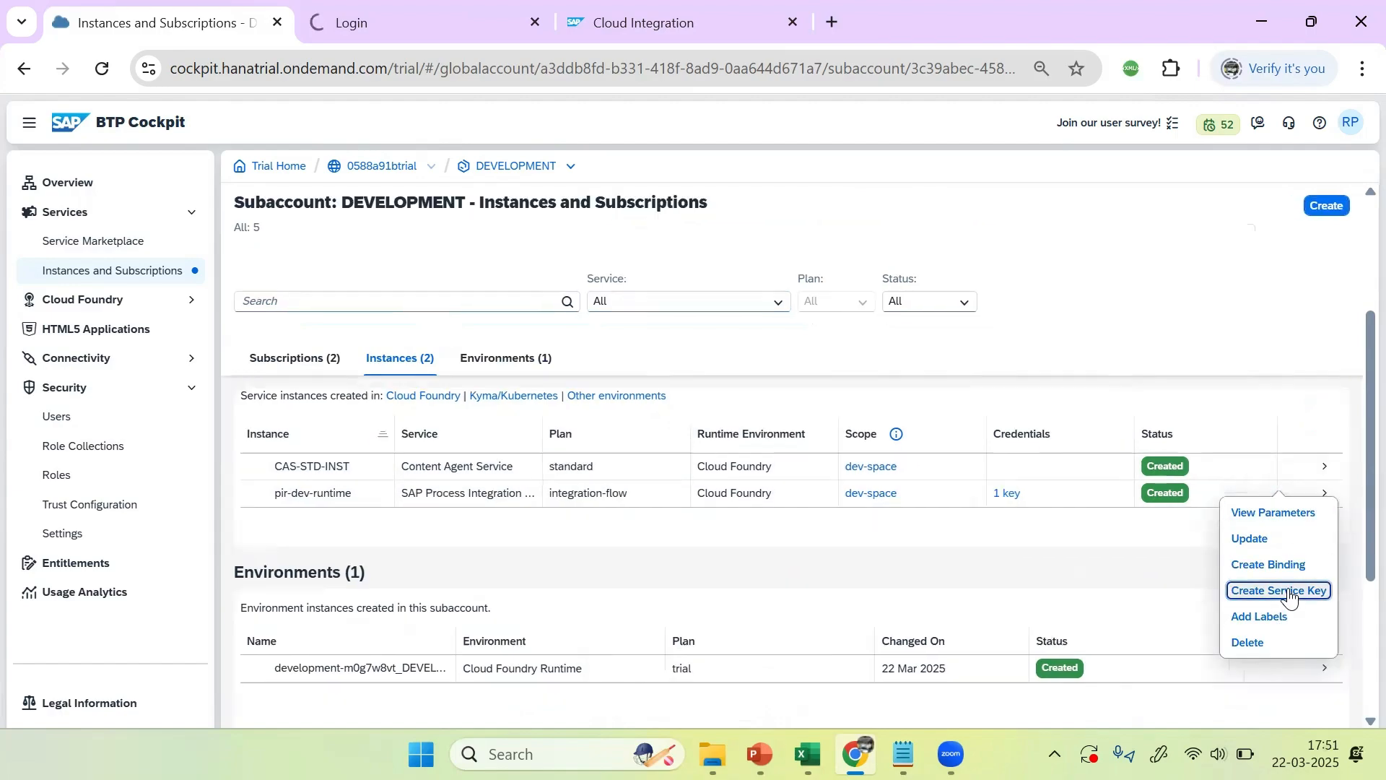
left_click(1291, 593)
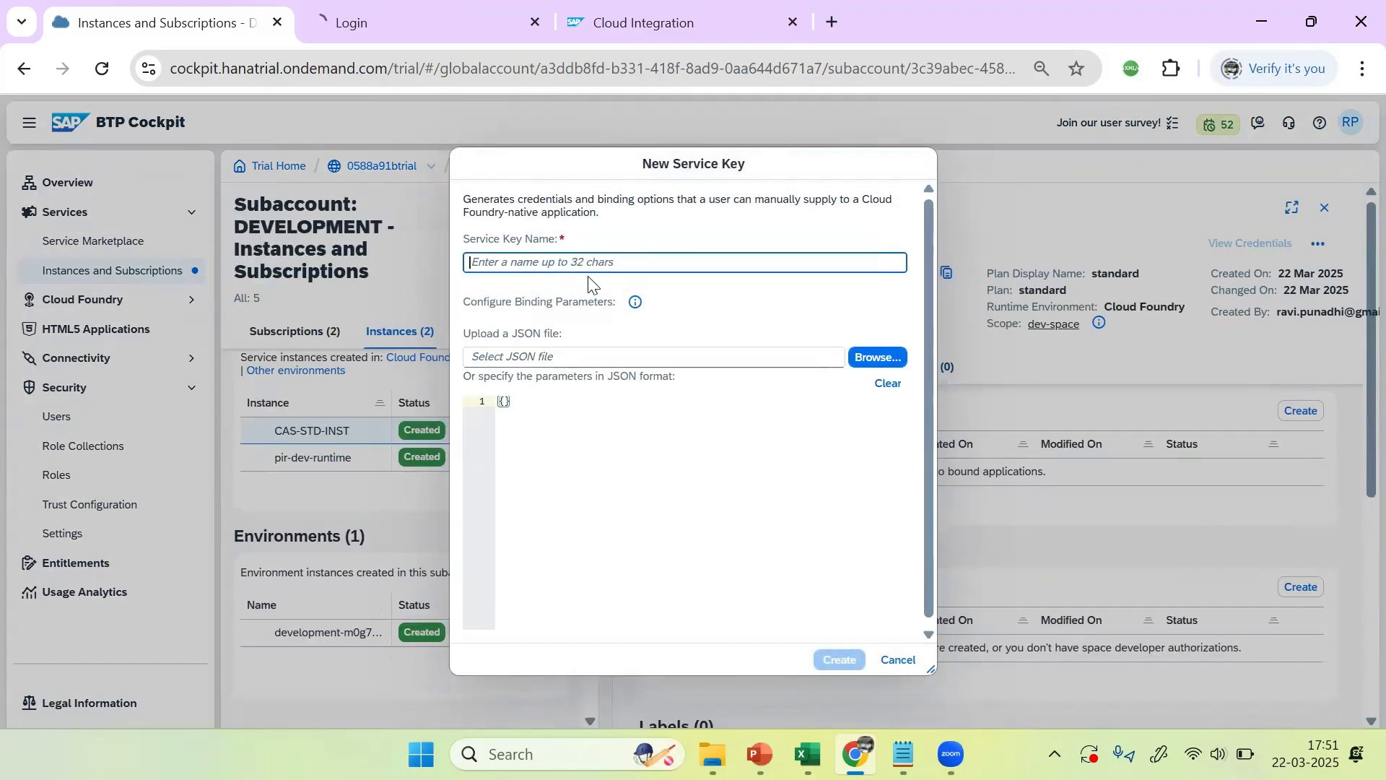
type("CAS_")
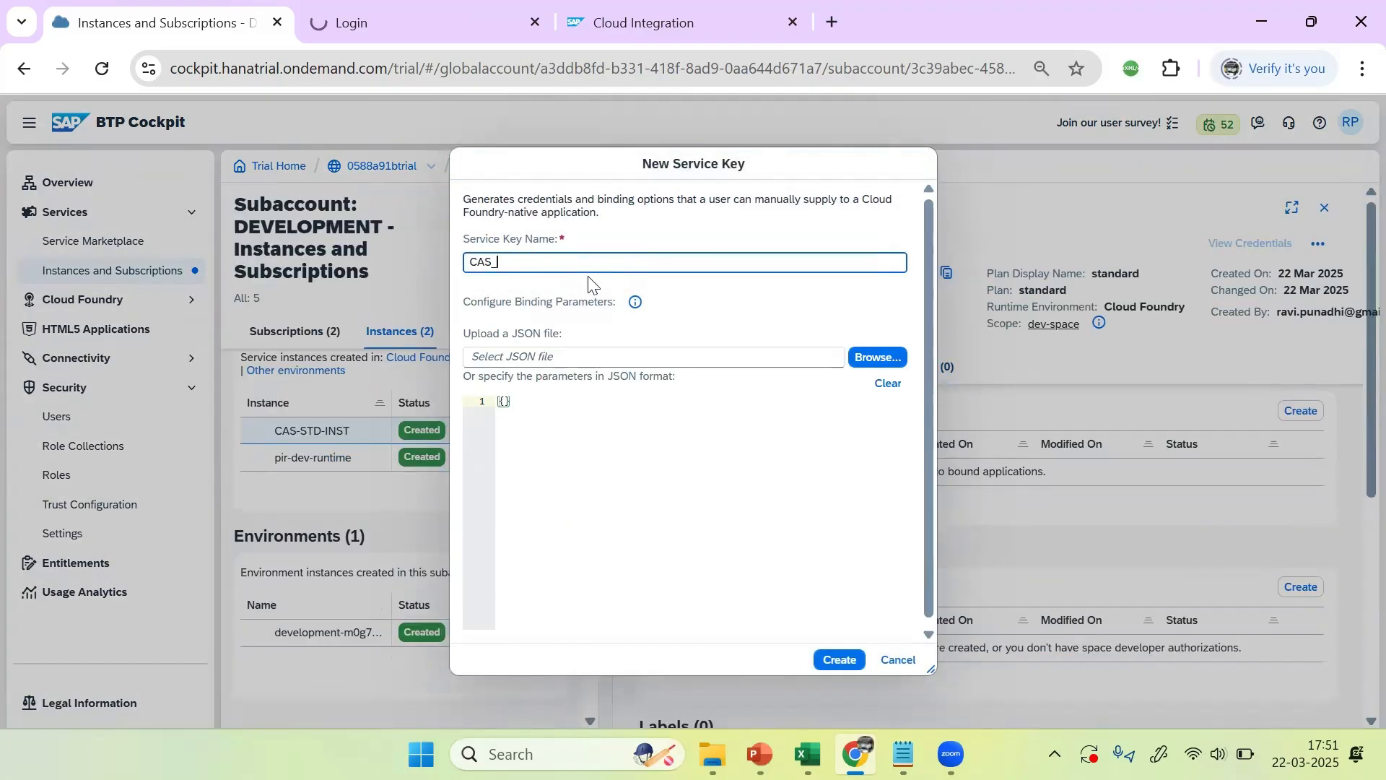
type("STD_SER")
type("VI")
type("CE")
type("EY")
key("BackSpace")
key("BackSpace")
type("Y")
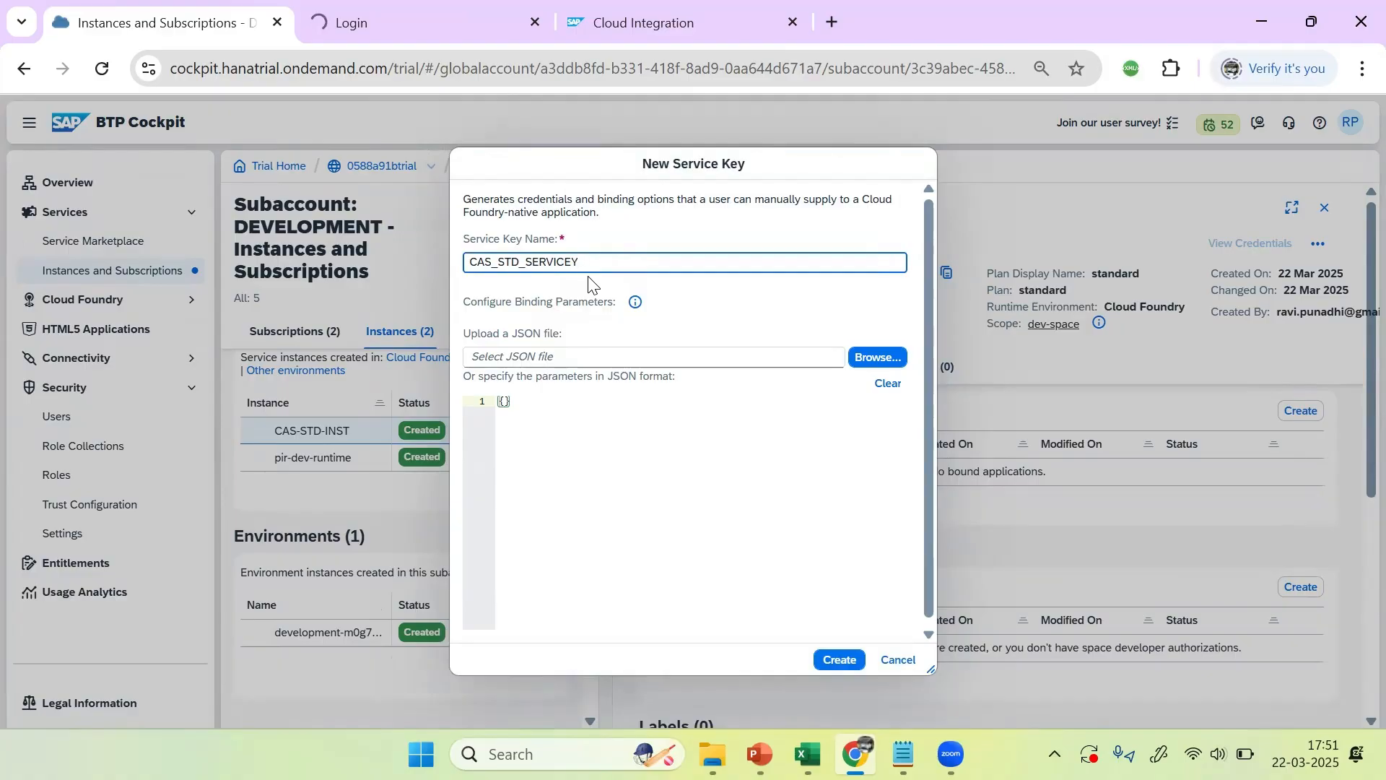
left_click(844, 661)
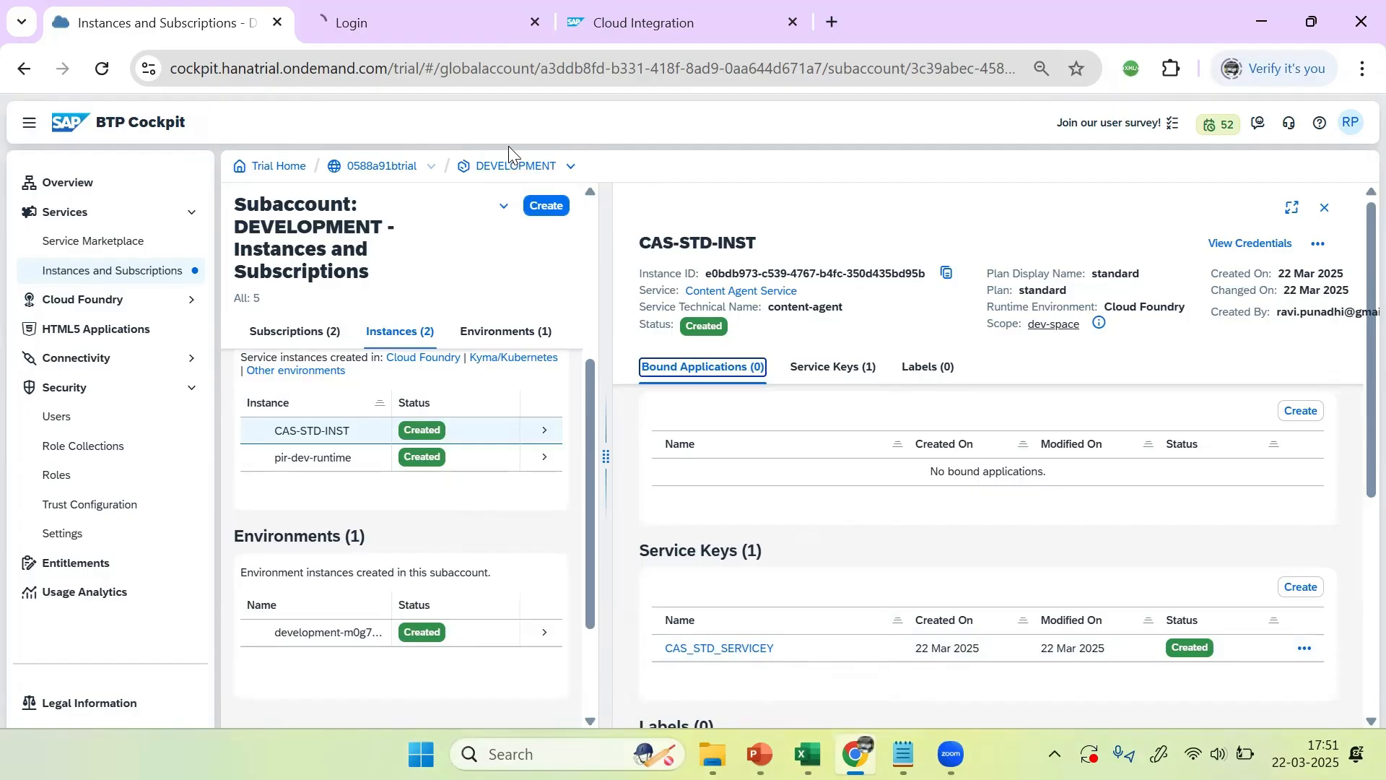
double_click(396, 165)
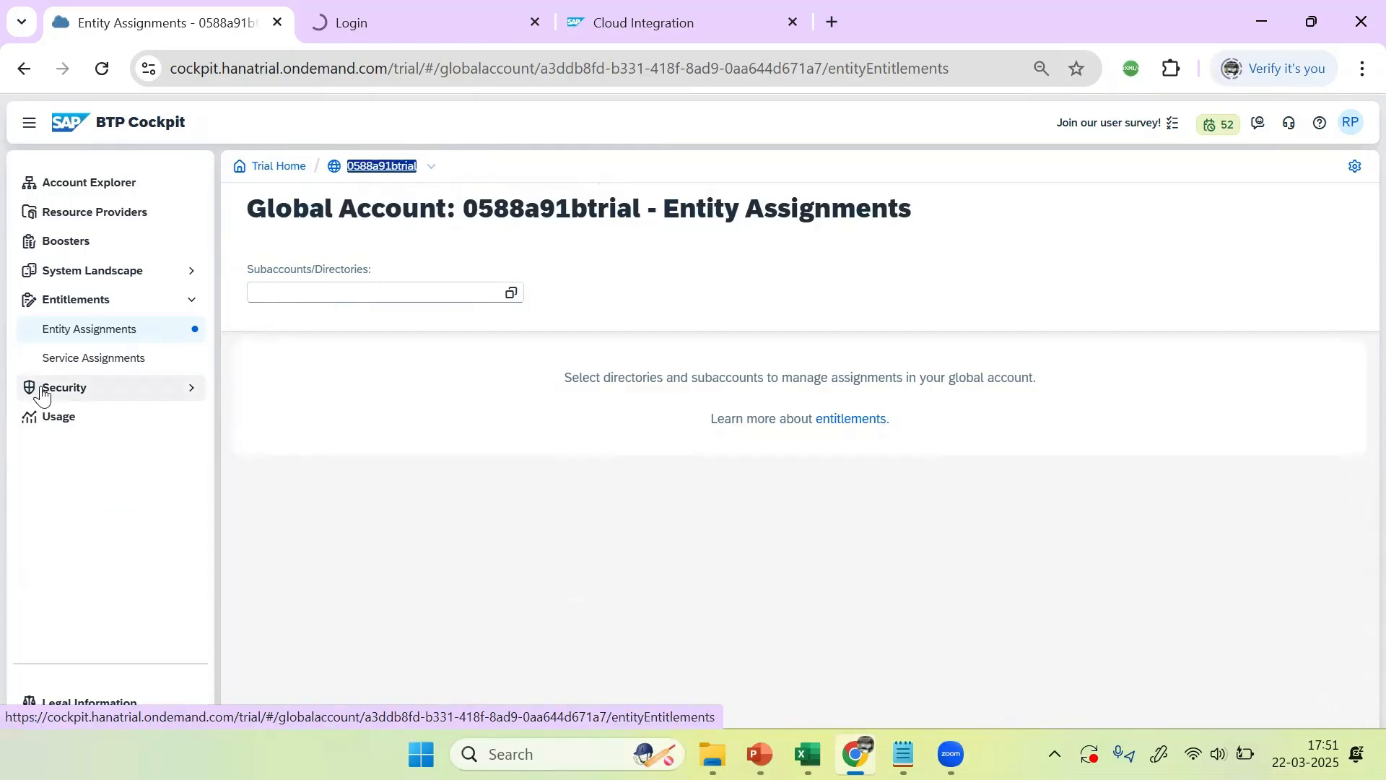
Step: Show 0588a91btrial and its DEVELOPMENT subaccount in Account Explorer's Directories and Subaccounts tree
left_click(84, 189)
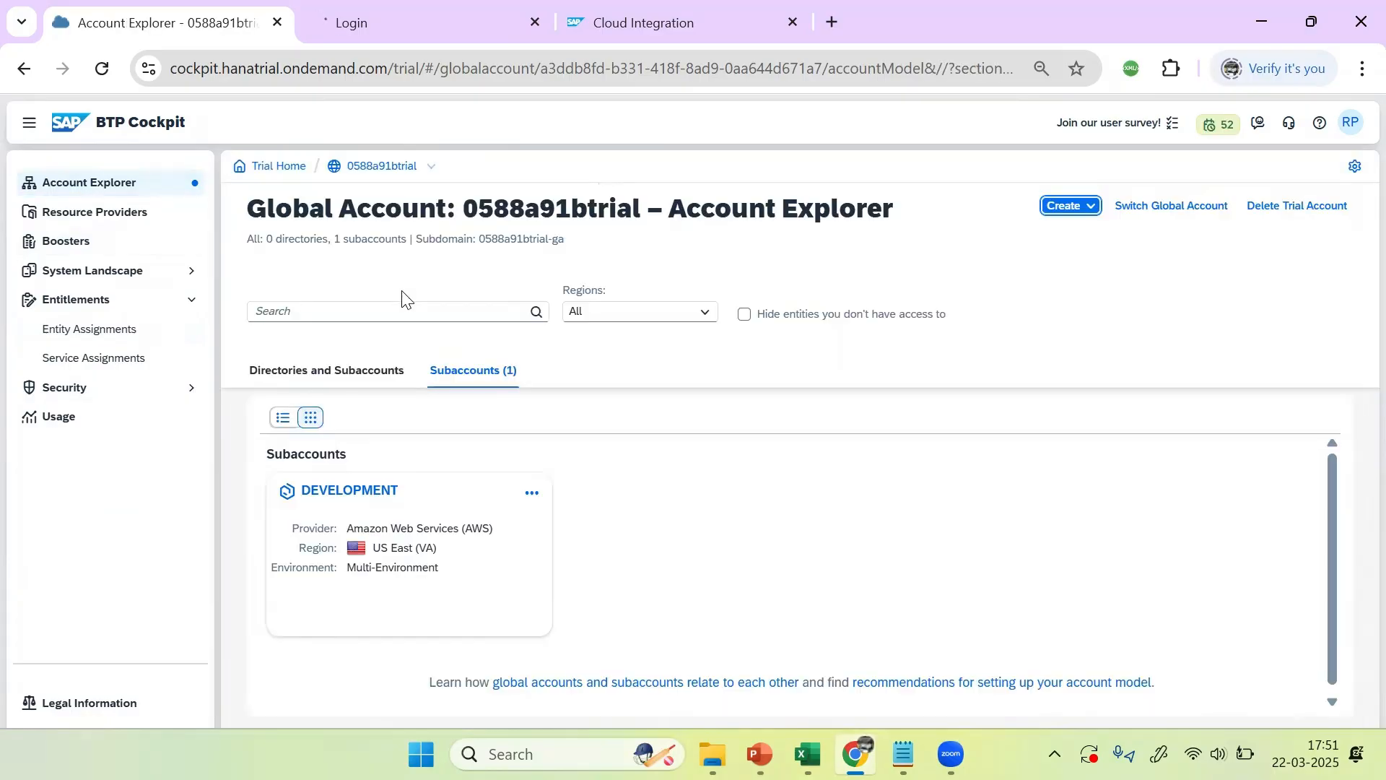
left_click(311, 372)
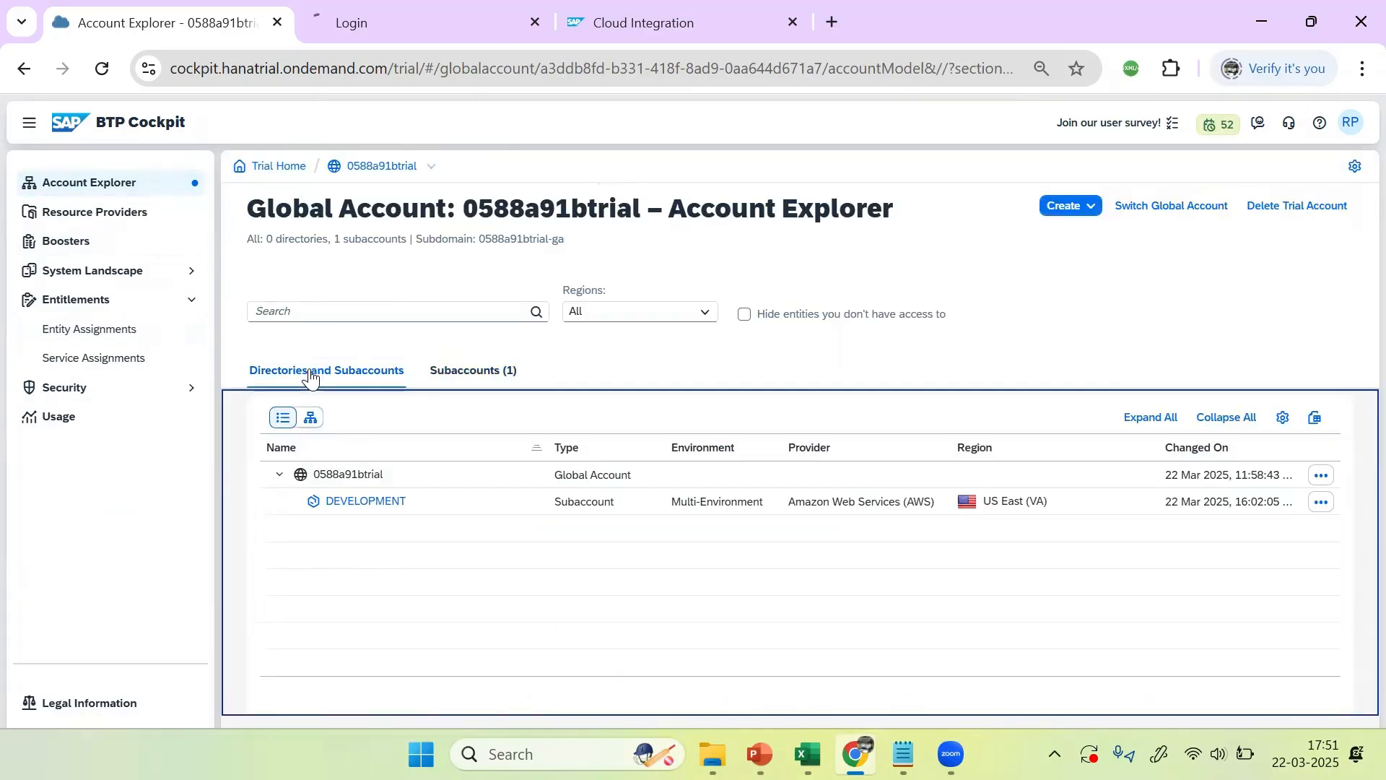
left_click(341, 477)
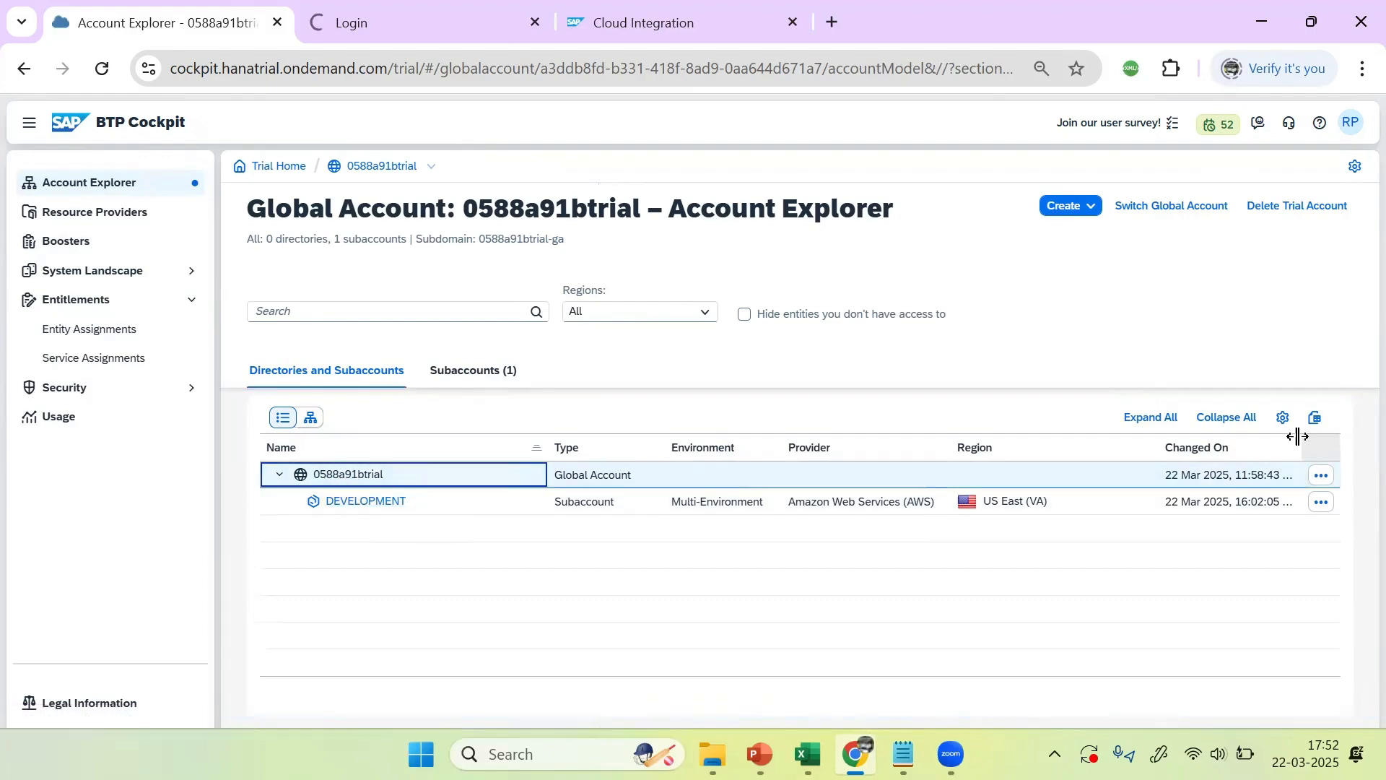
Step: Start a new subaccount with display name and description both set to CTMS
left_click(1094, 209)
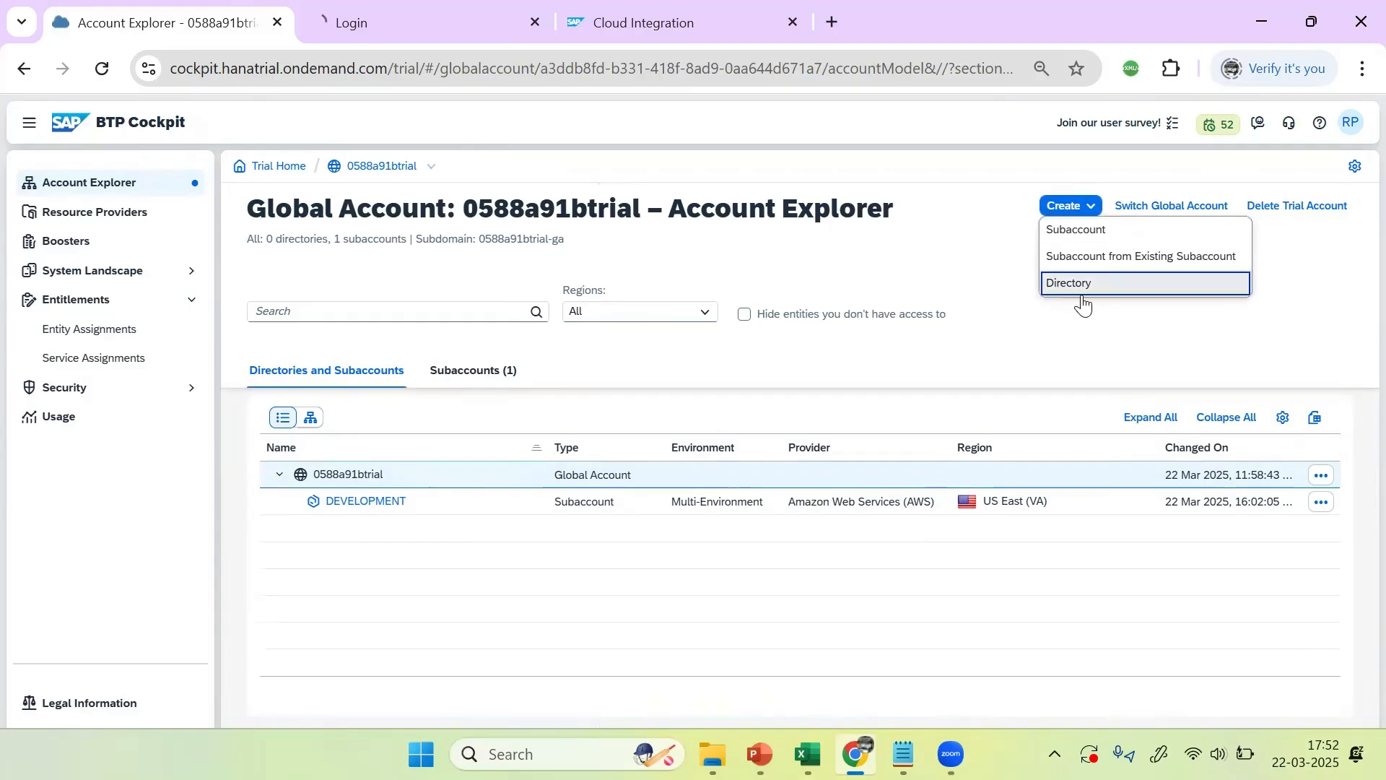
left_click(1087, 232)
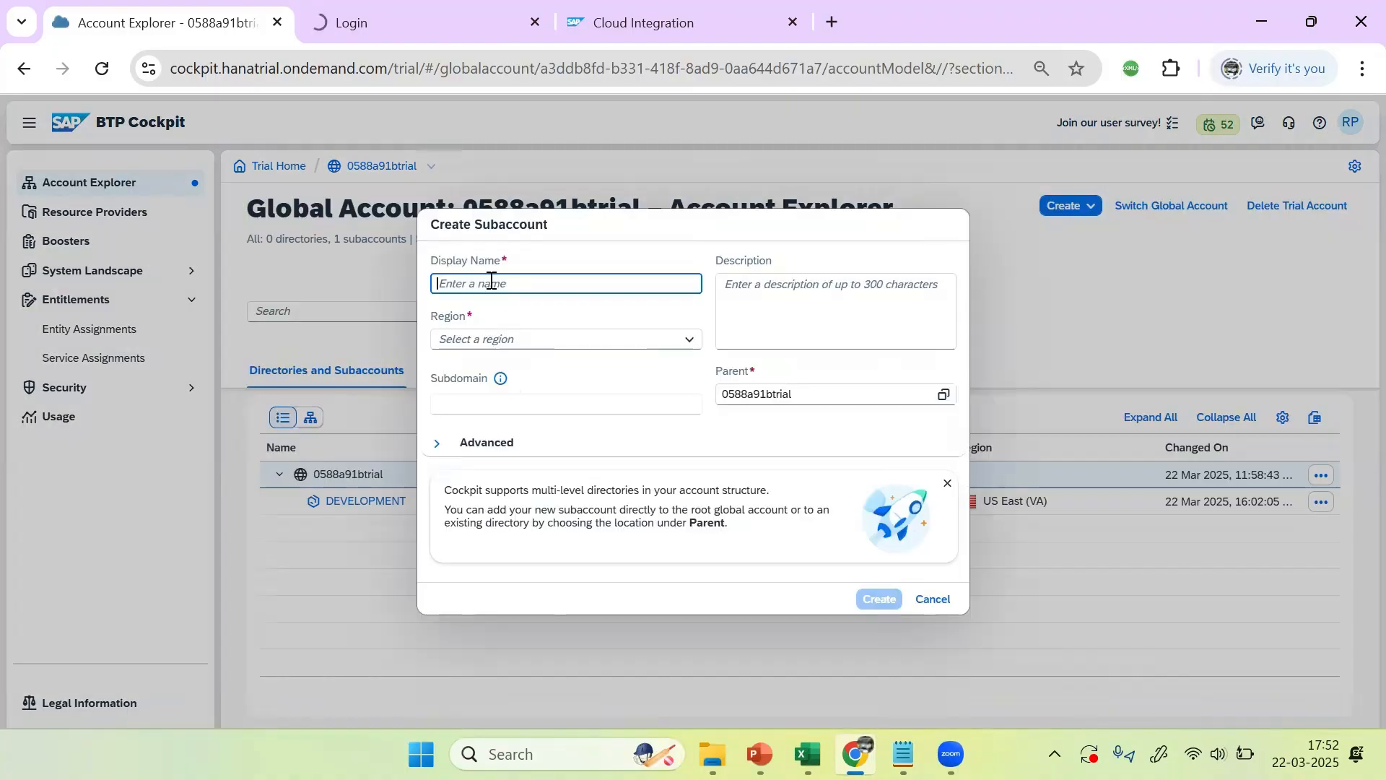
type("TMS")
double_click(488, 281)
key("ctrl+c")
left_click(786, 283)
key("ctrl+v")
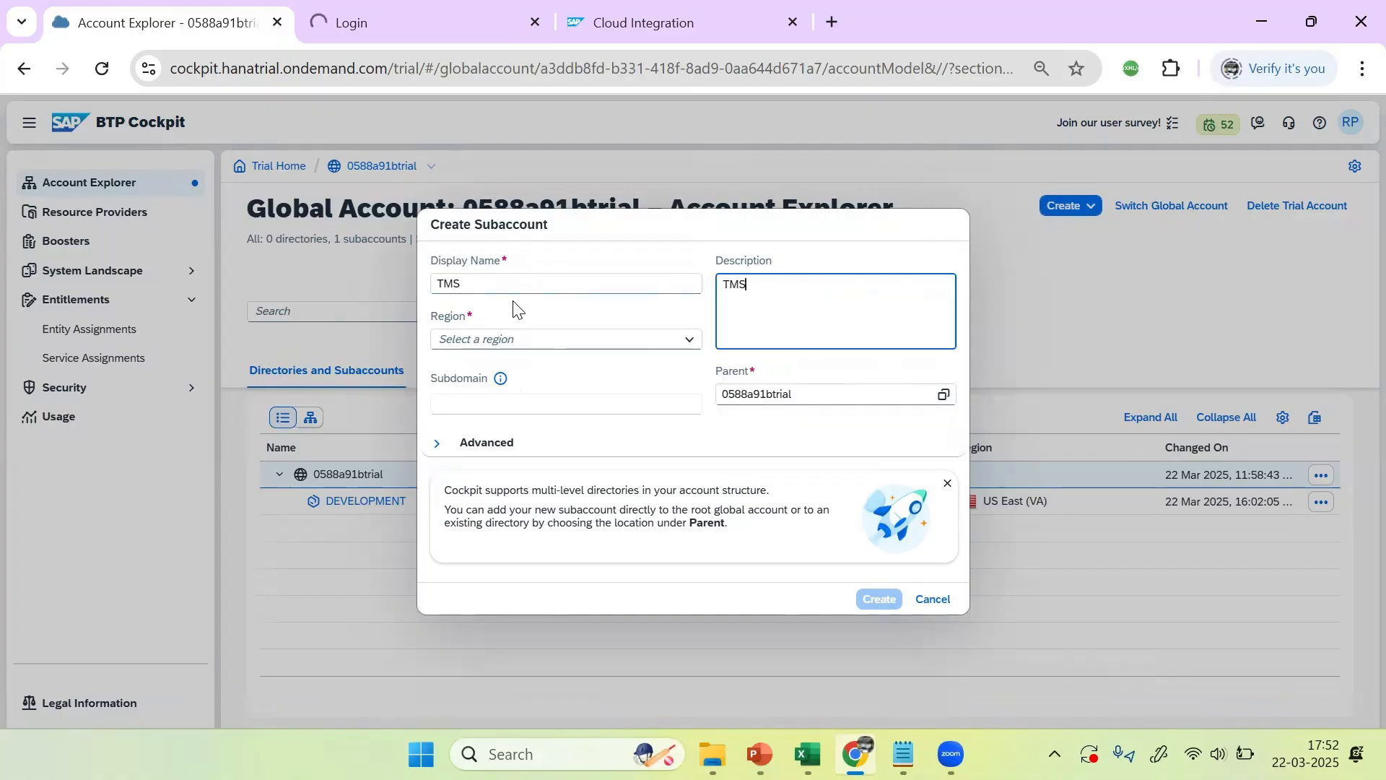
left_click(437, 283)
type("C")
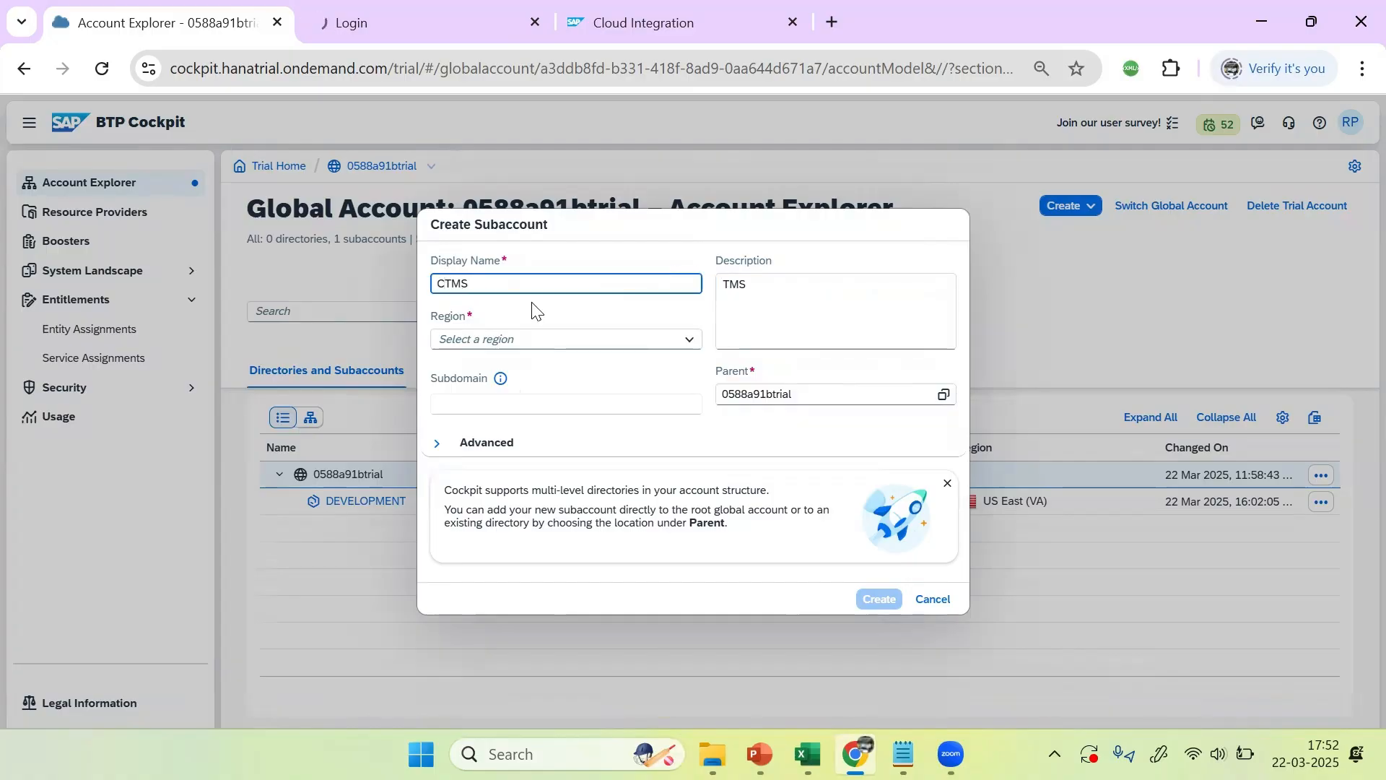
left_click(725, 285)
type("C")
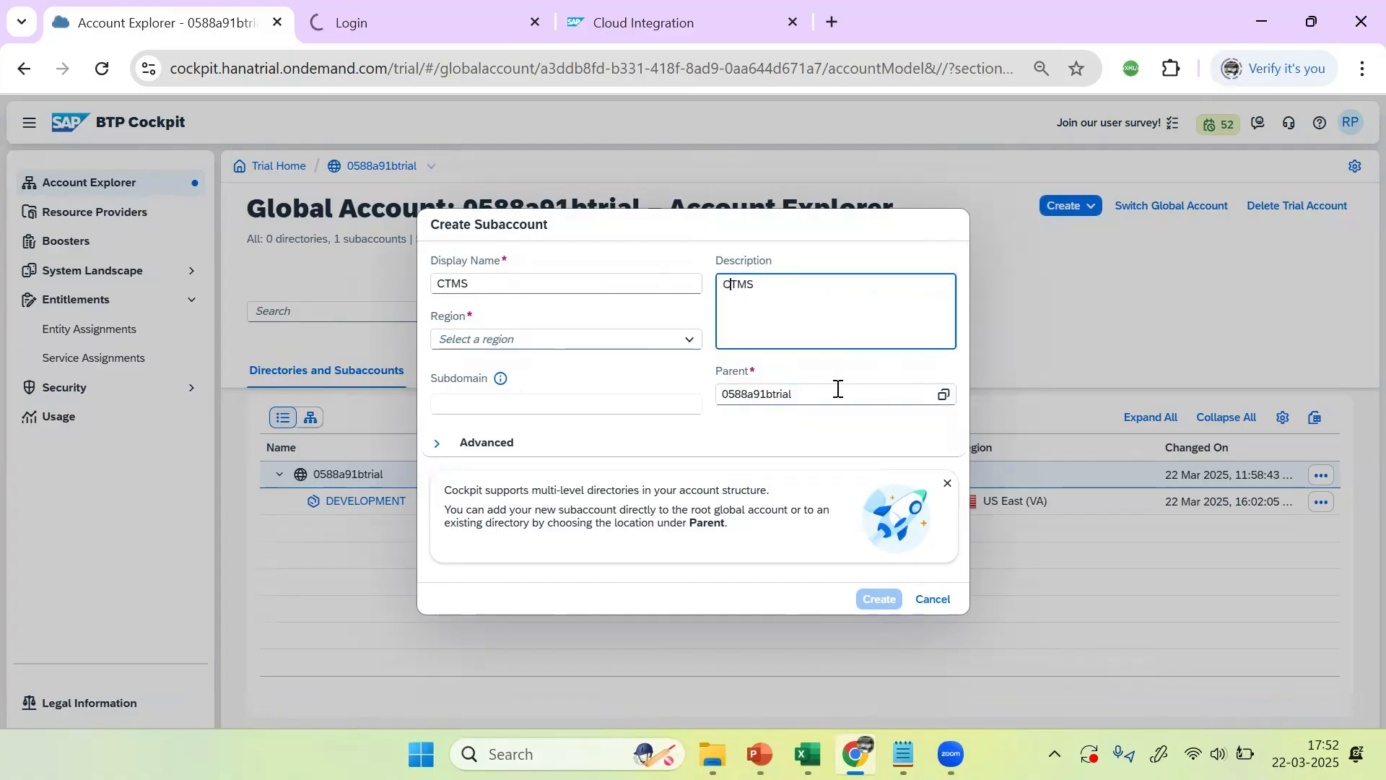
left_click(771, 286)
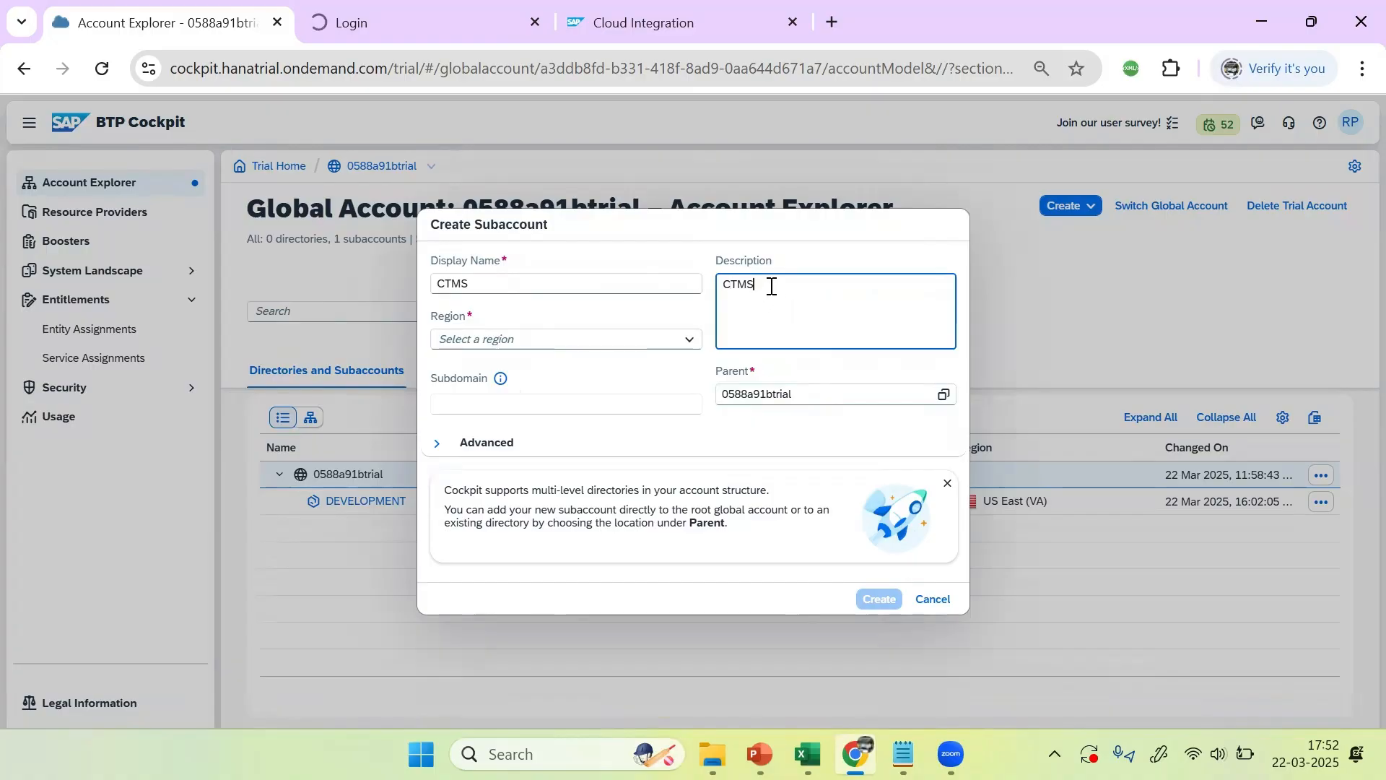
Step: Choose region US East (VA), enable beta features, and create the CTMS subaccount
left_click(688, 340)
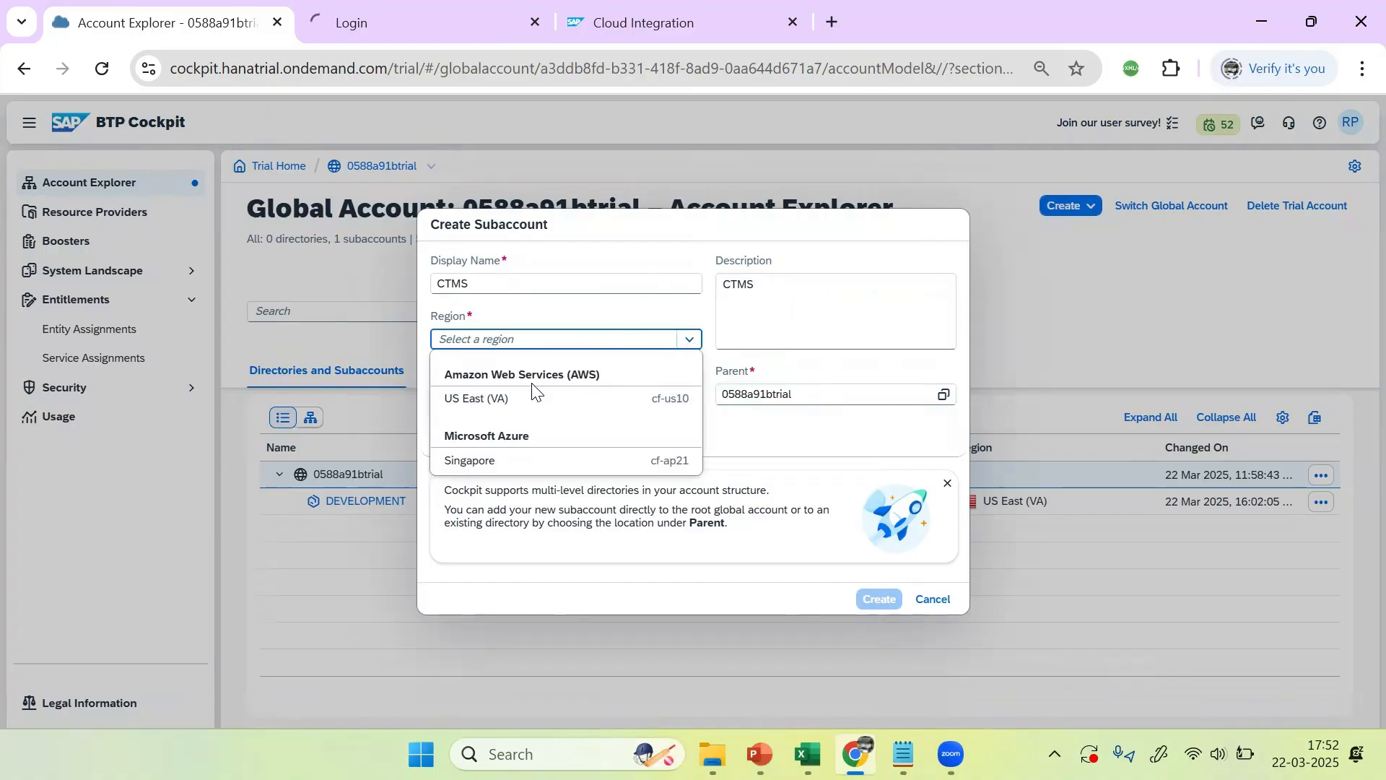
left_click(483, 398)
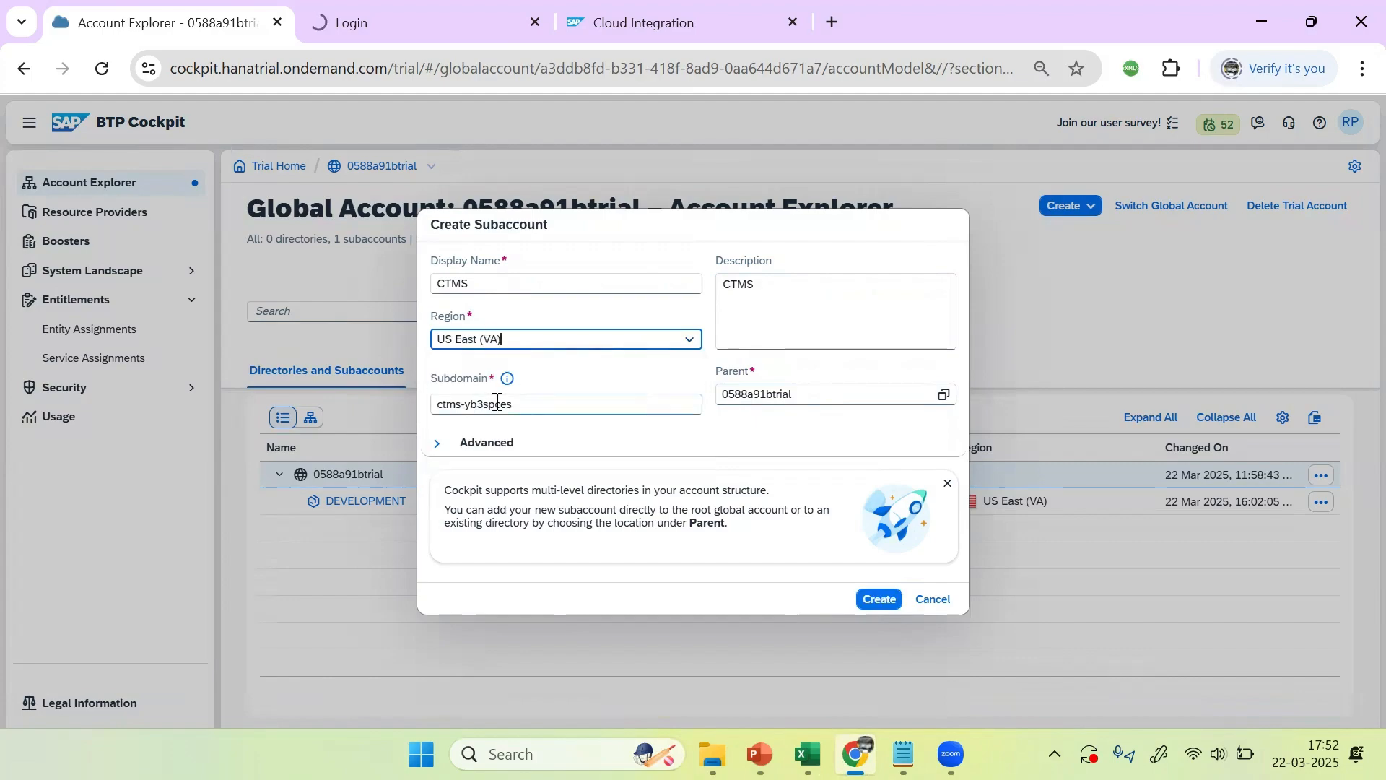
left_click(538, 406)
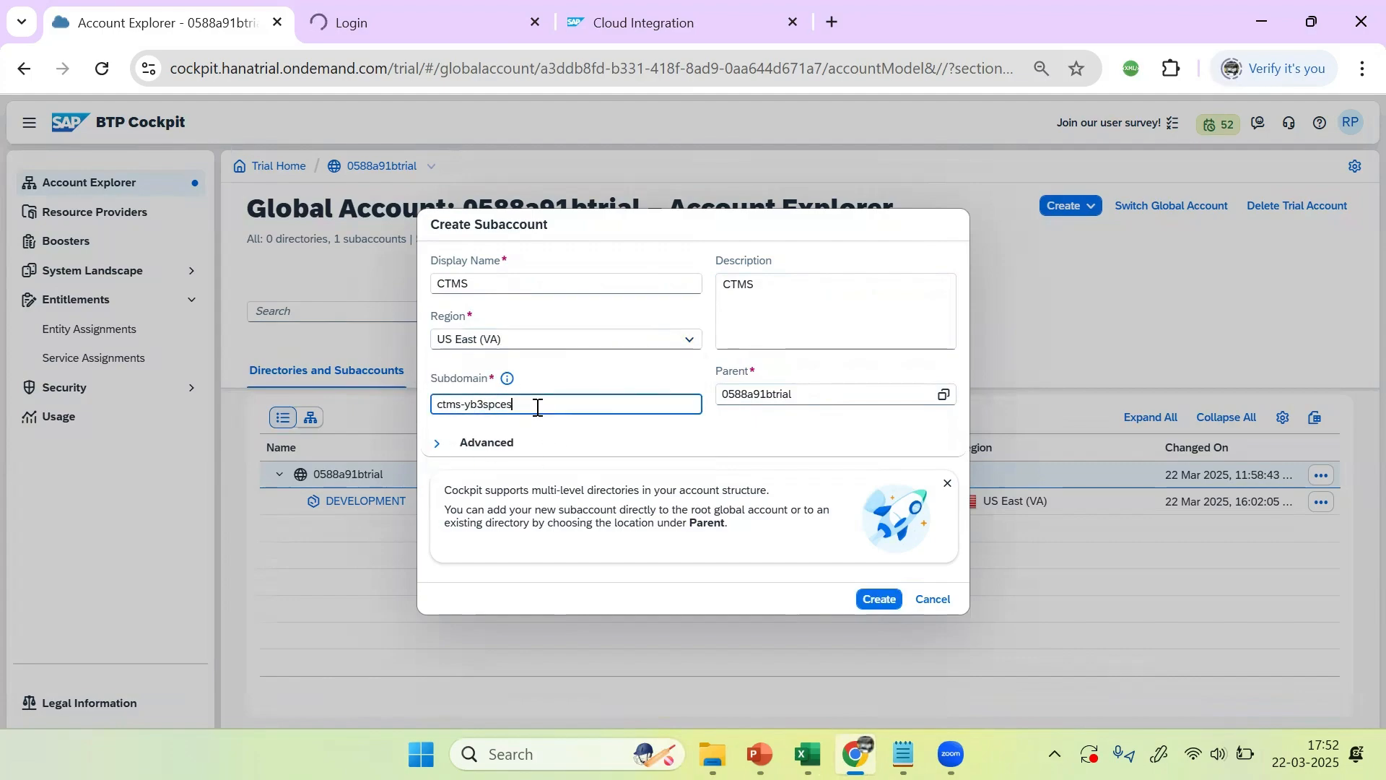
left_click(445, 452)
left_click(441, 473)
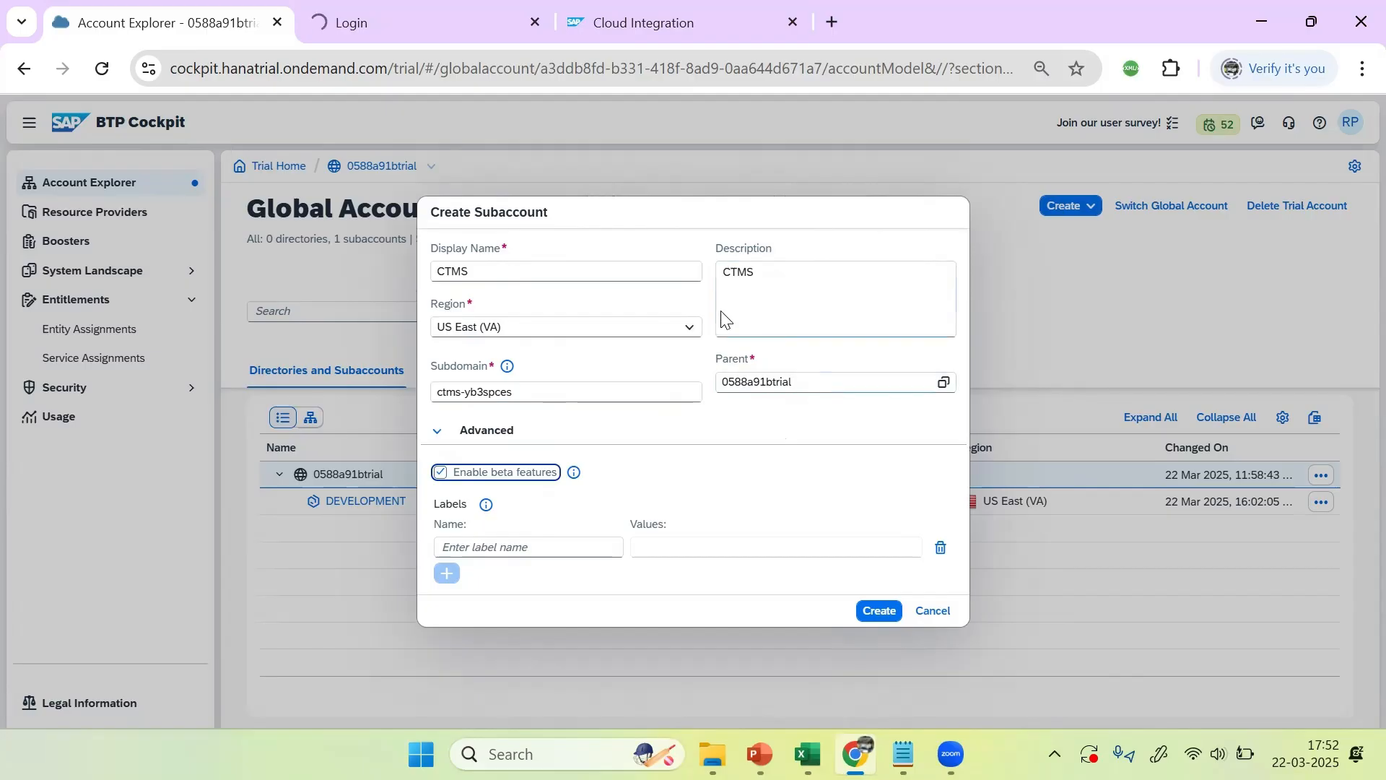
left_click(882, 612)
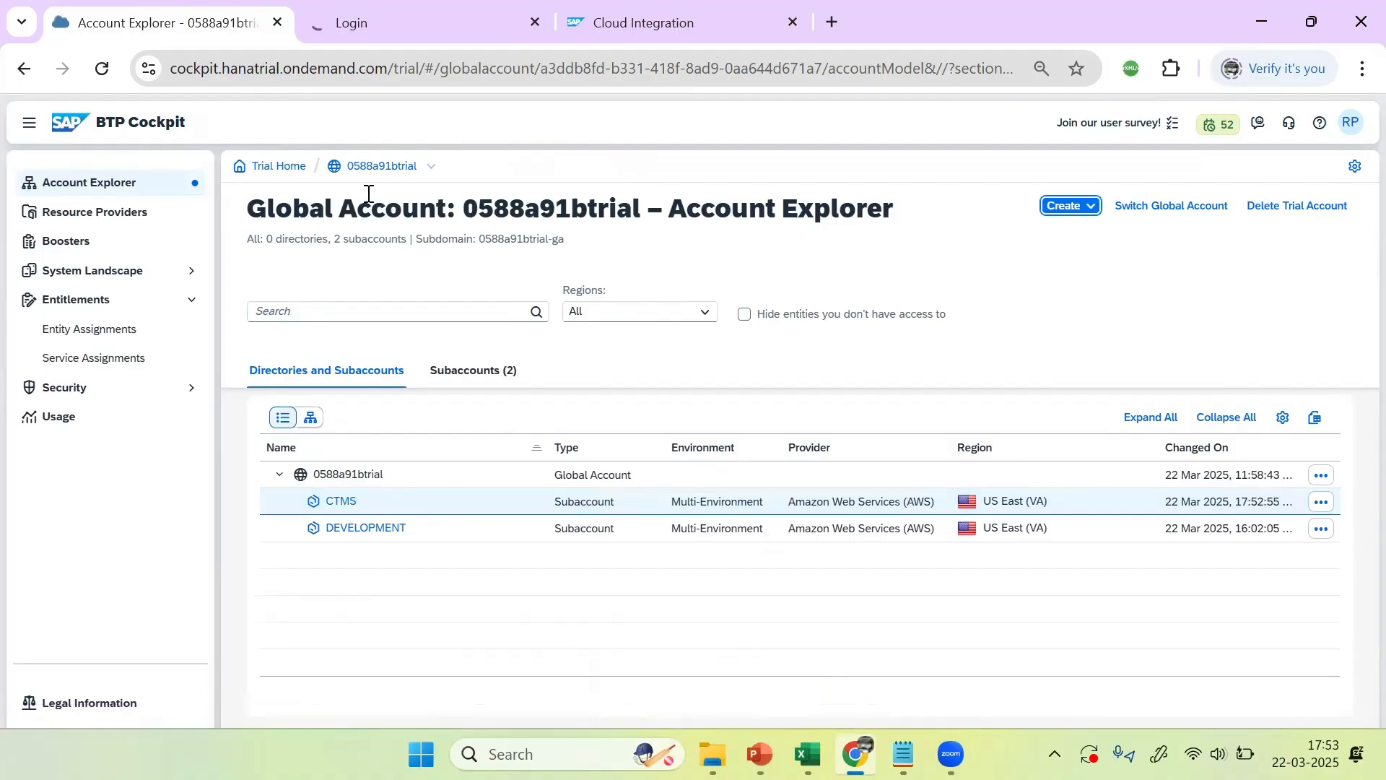
Step: Load the CTMS subaccount's entitlements in the global account's Entity Assignments and make them editable
double_click(378, 173)
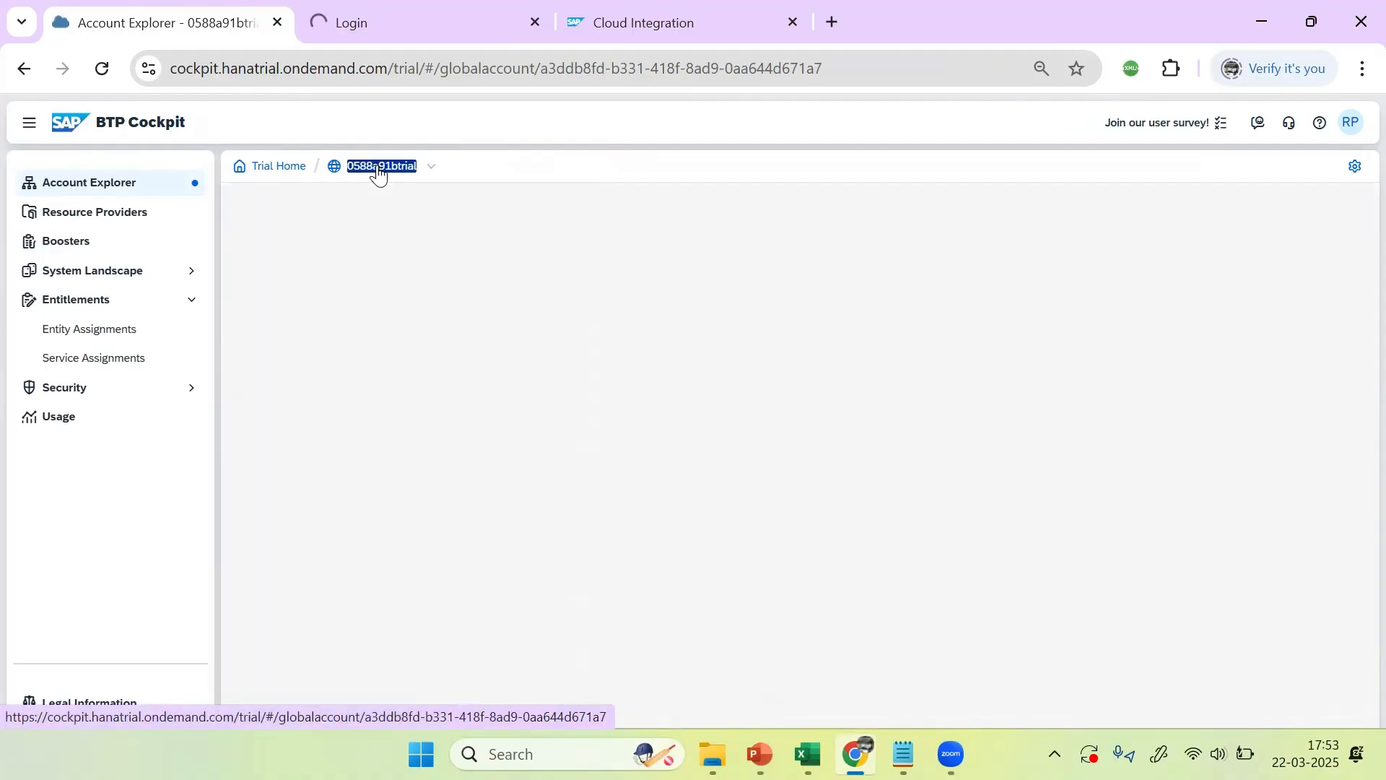
left_click(83, 334)
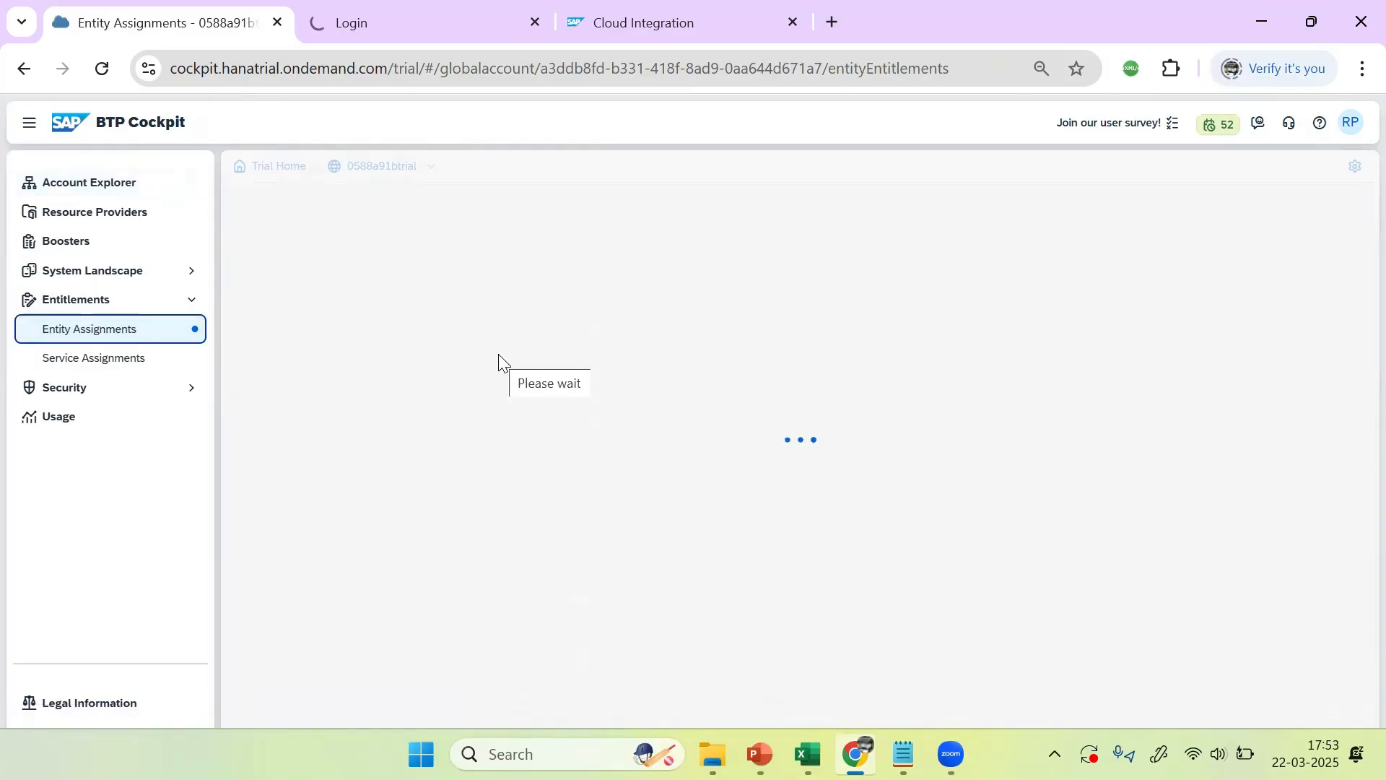
left_click(507, 295)
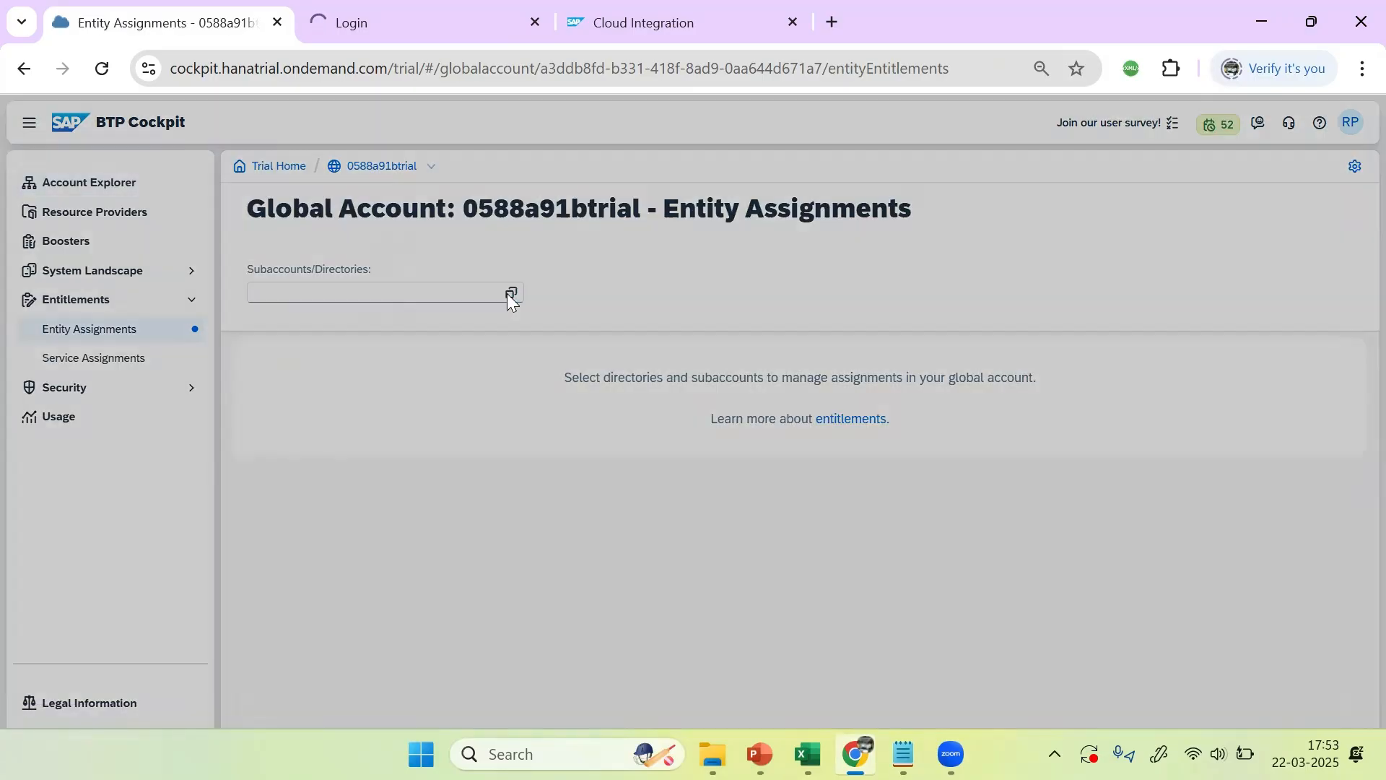
left_click(531, 287)
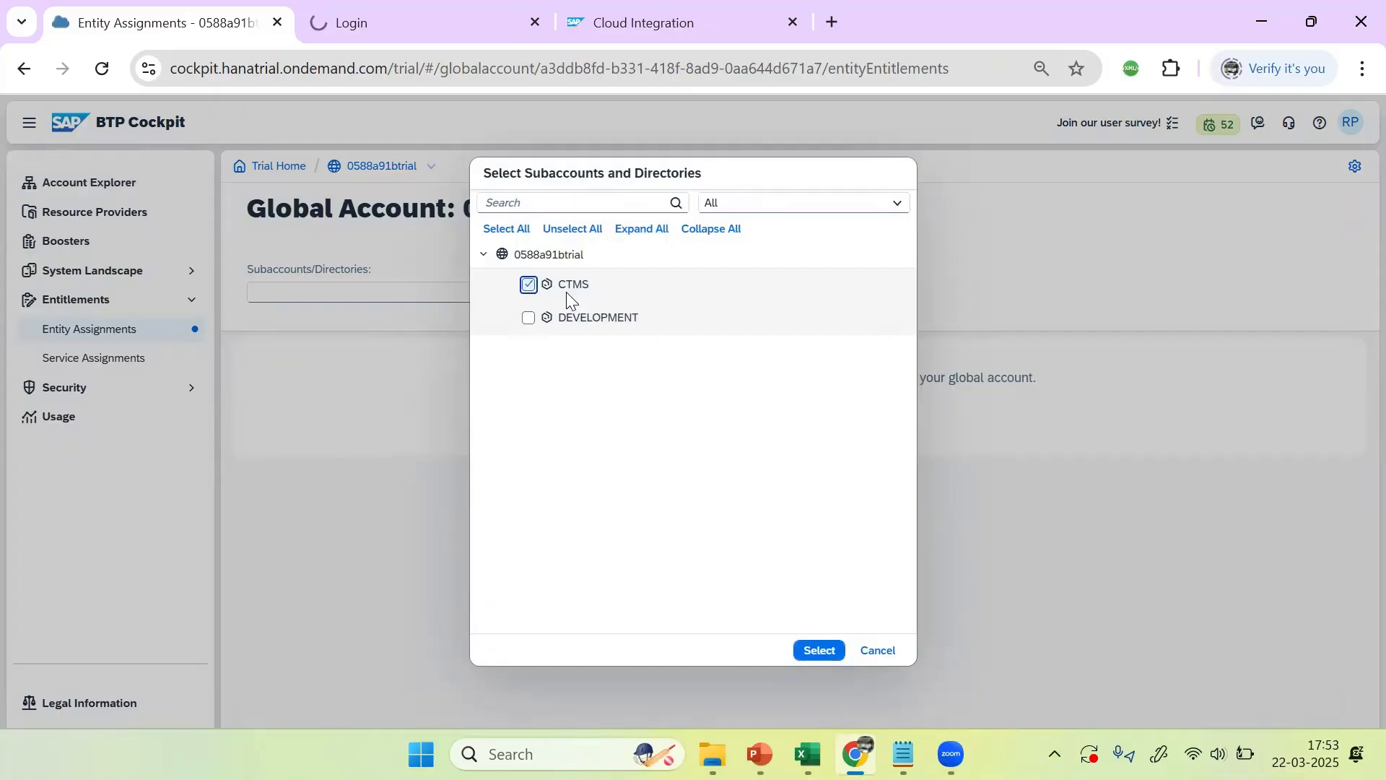
left_click(819, 652)
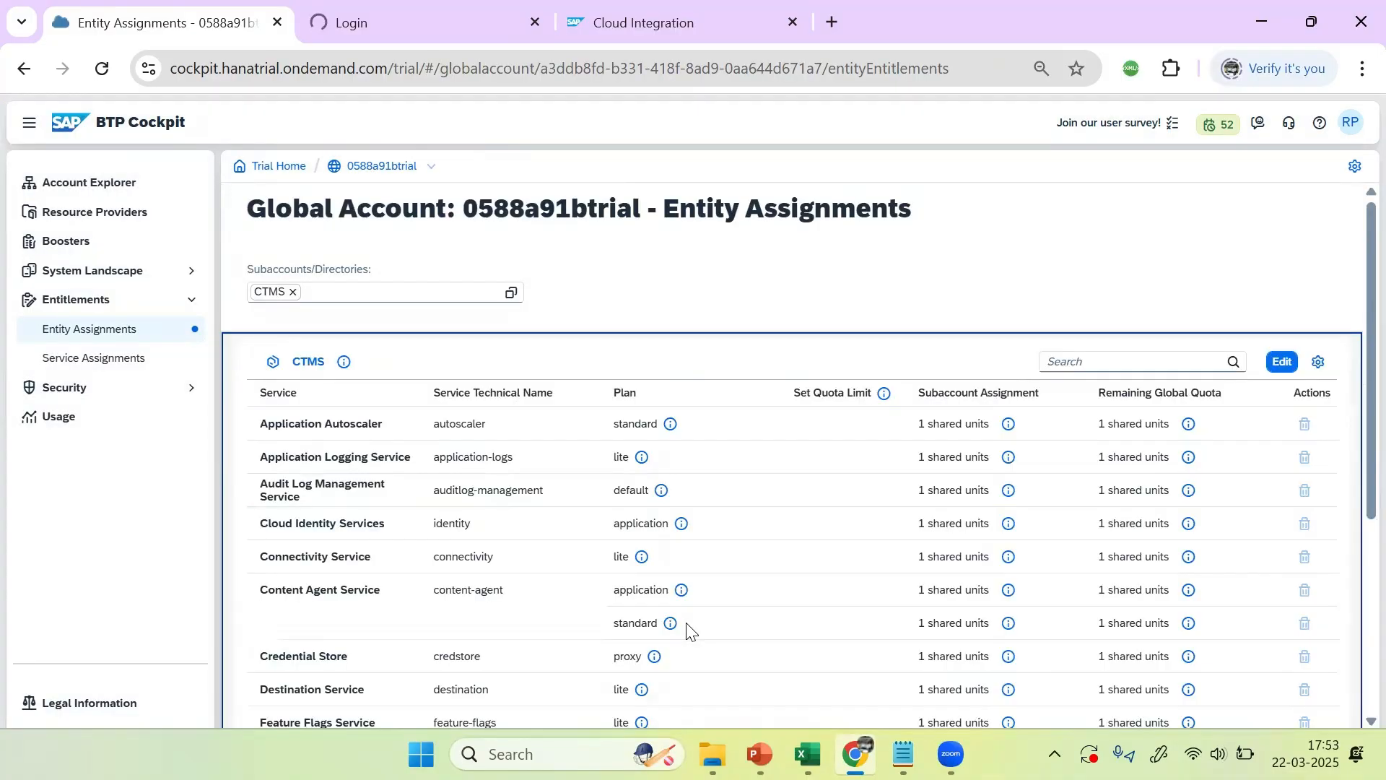
left_click(1284, 361)
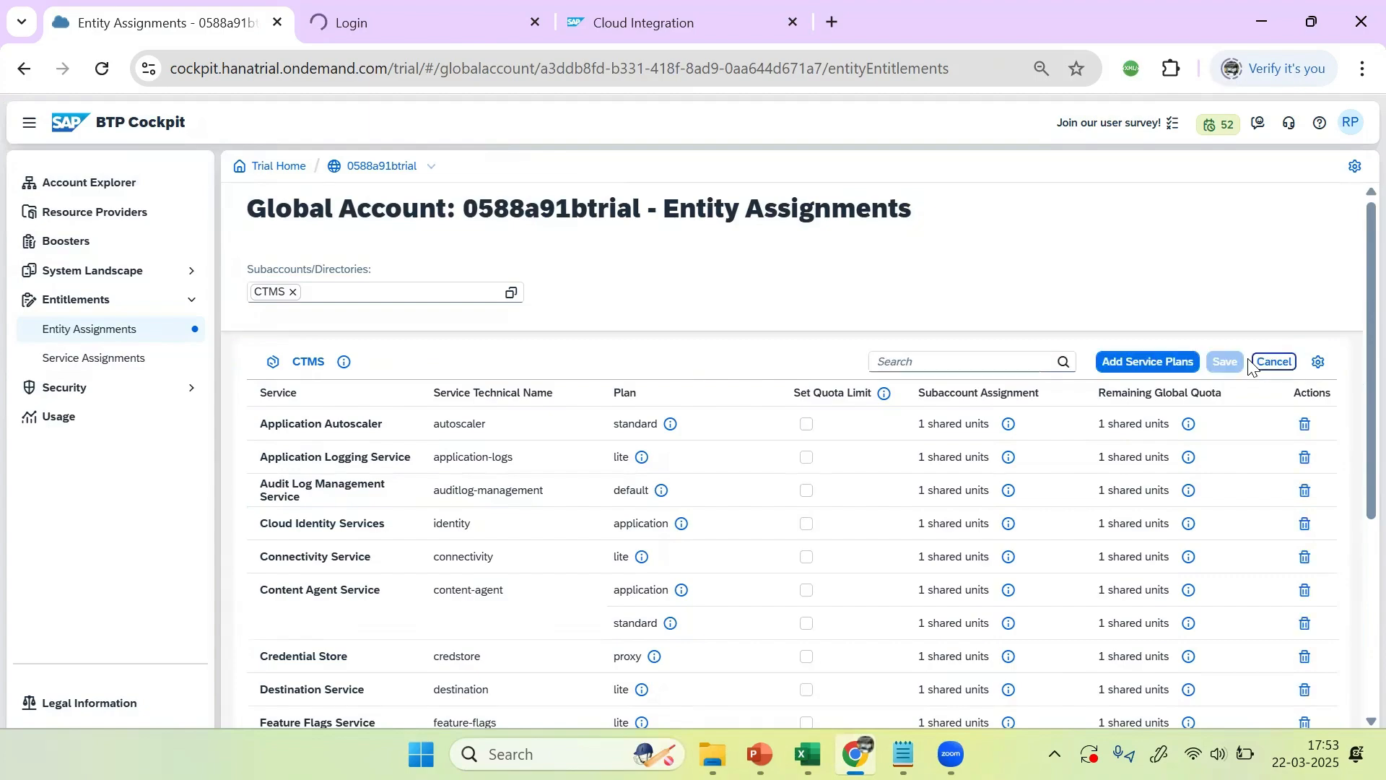
Step: Add the Cloud Transport Management standard and lite (Application) plans to CTMS and save
left_click(1163, 360)
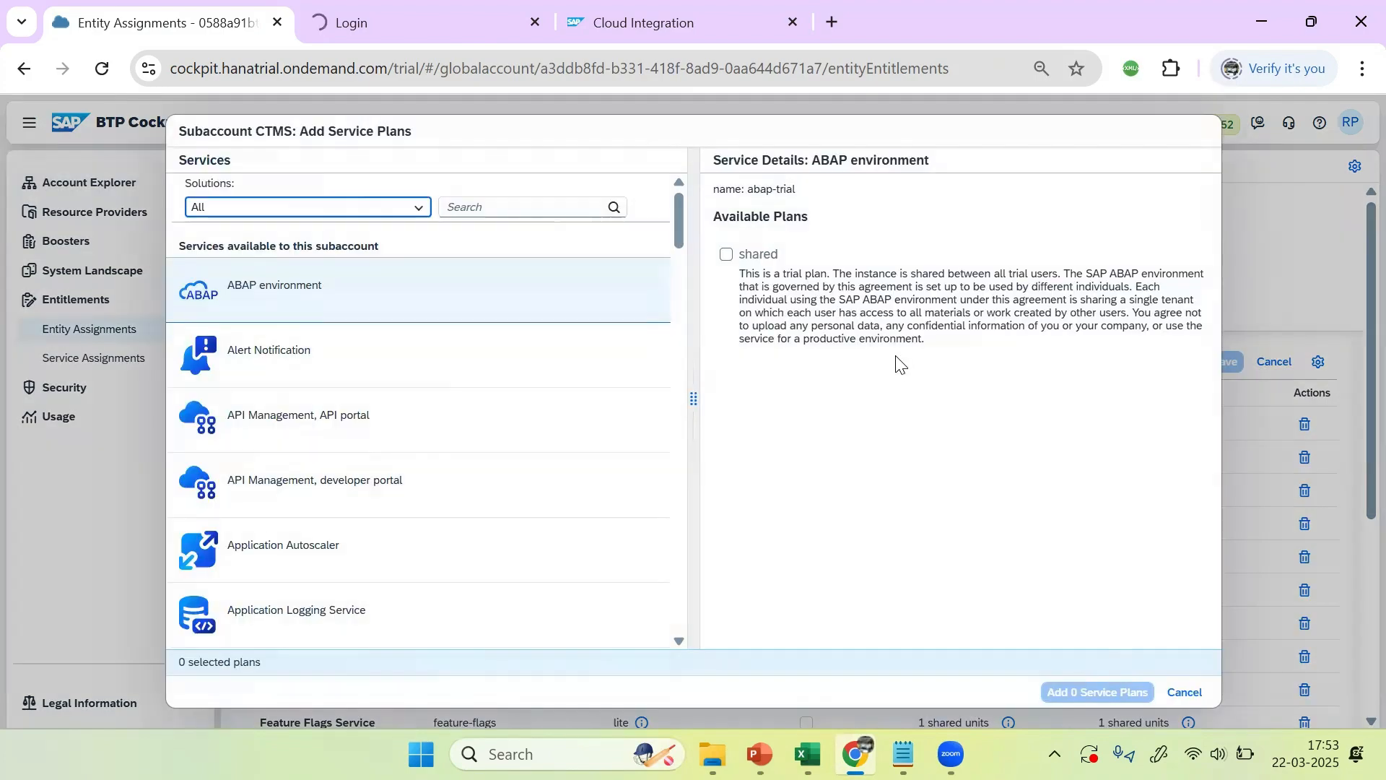
left_click(511, 206)
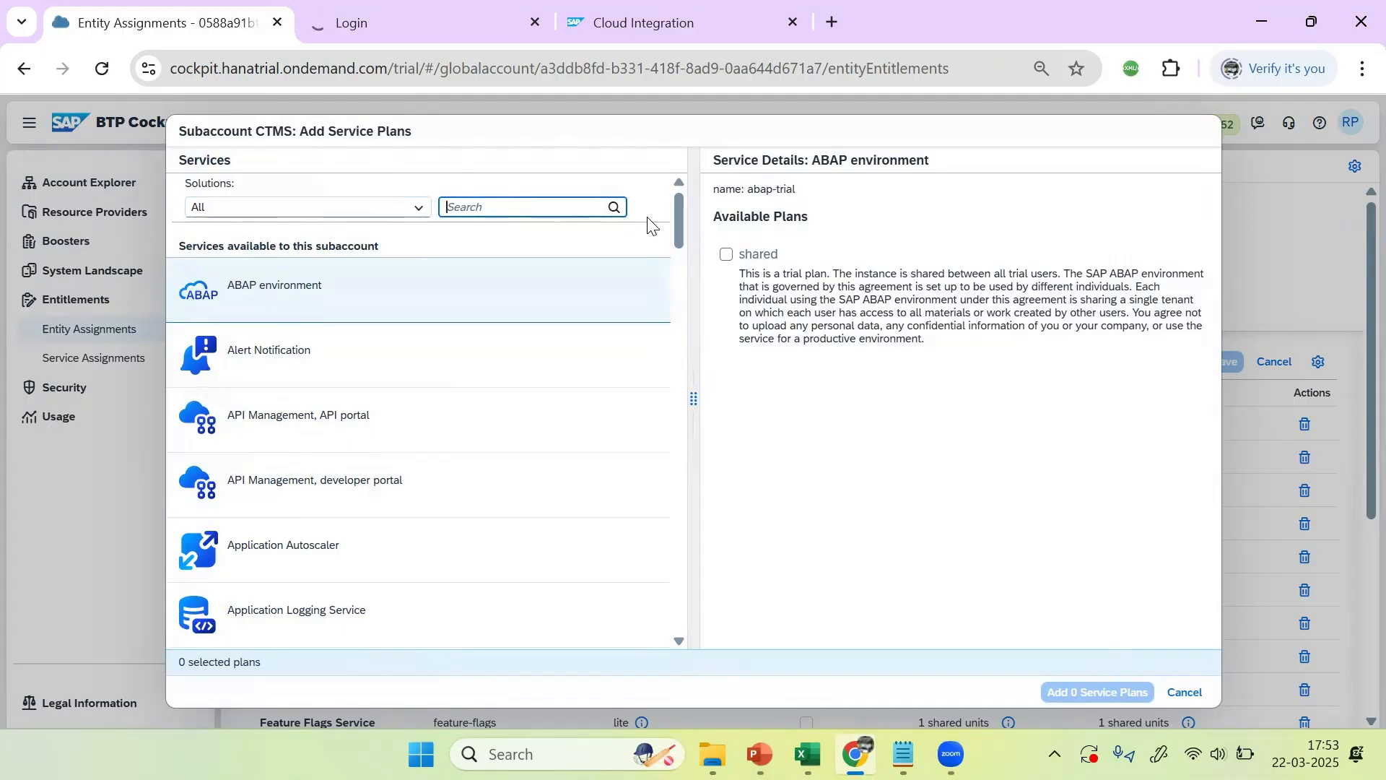
type("TRAN")
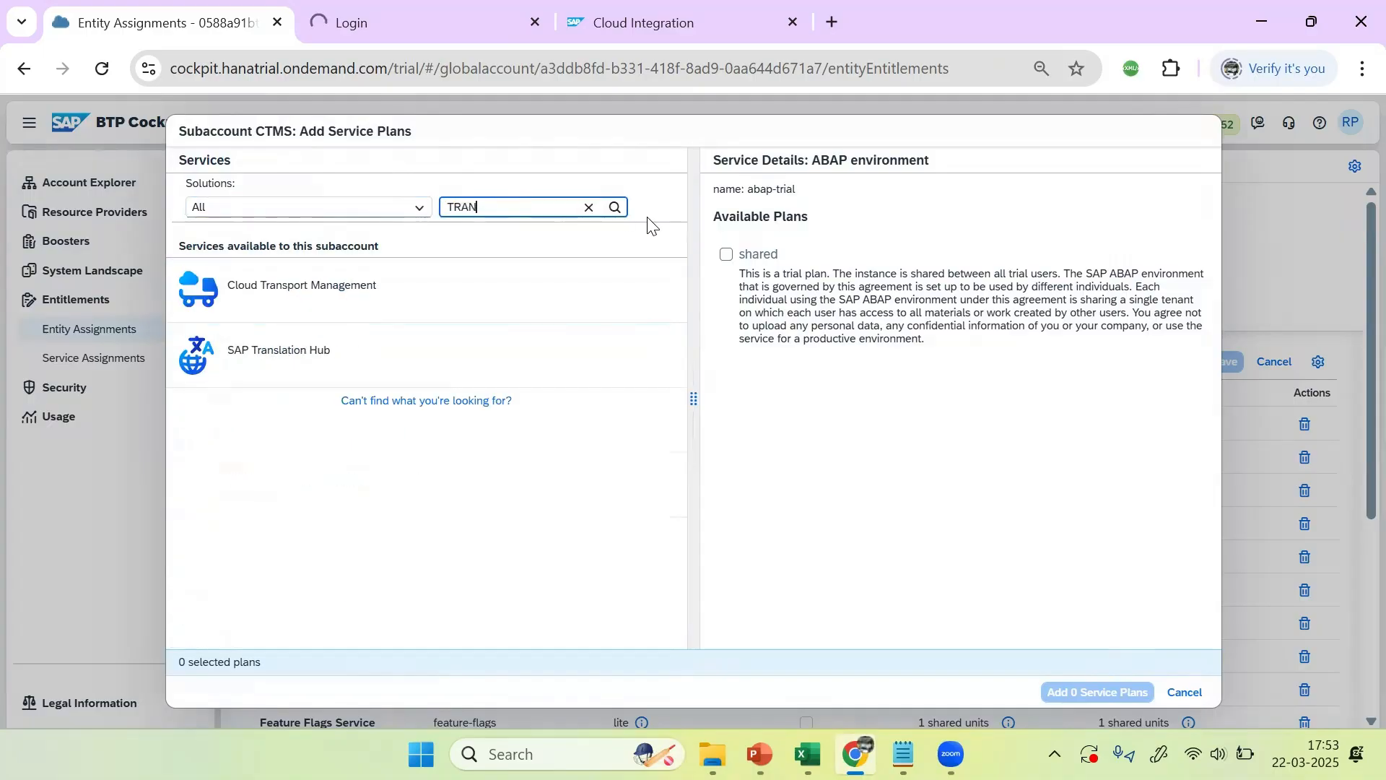
left_click(334, 277)
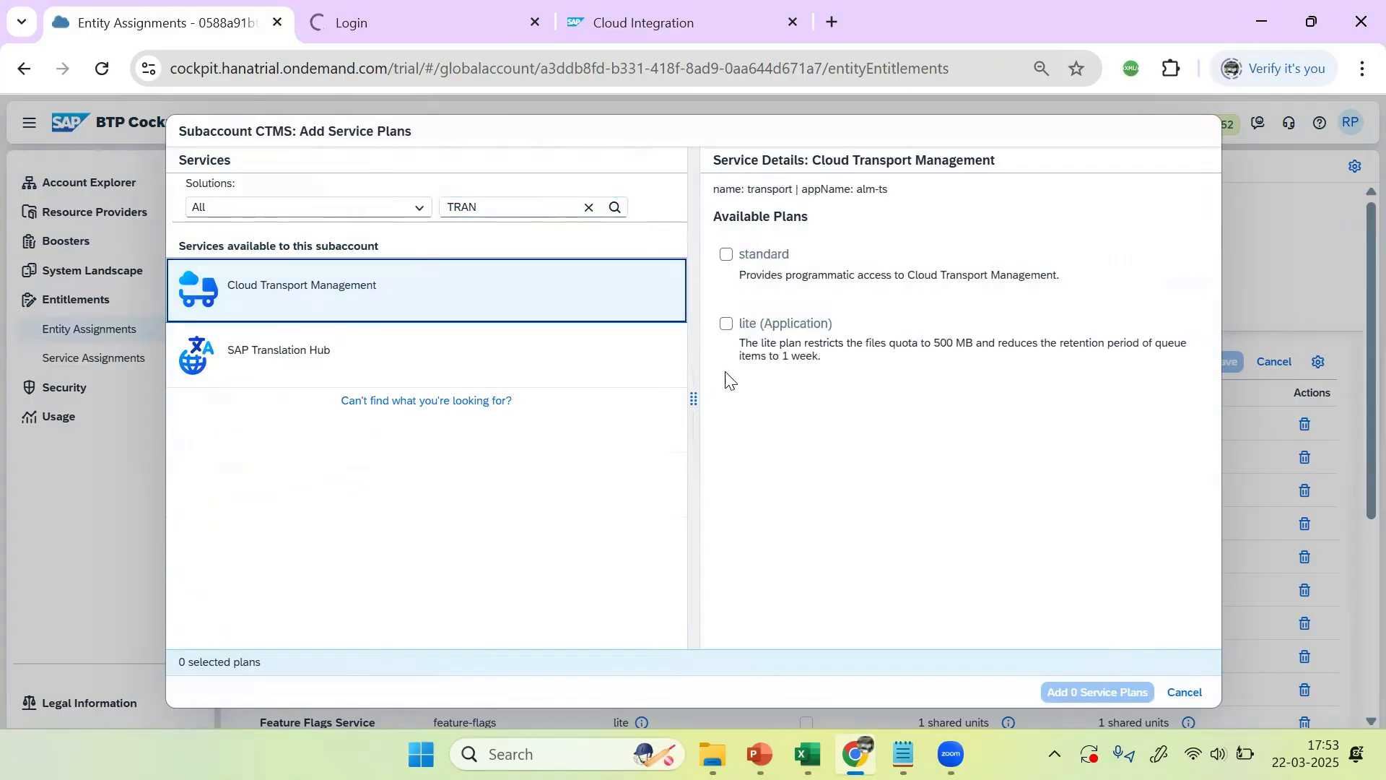
left_click(726, 256)
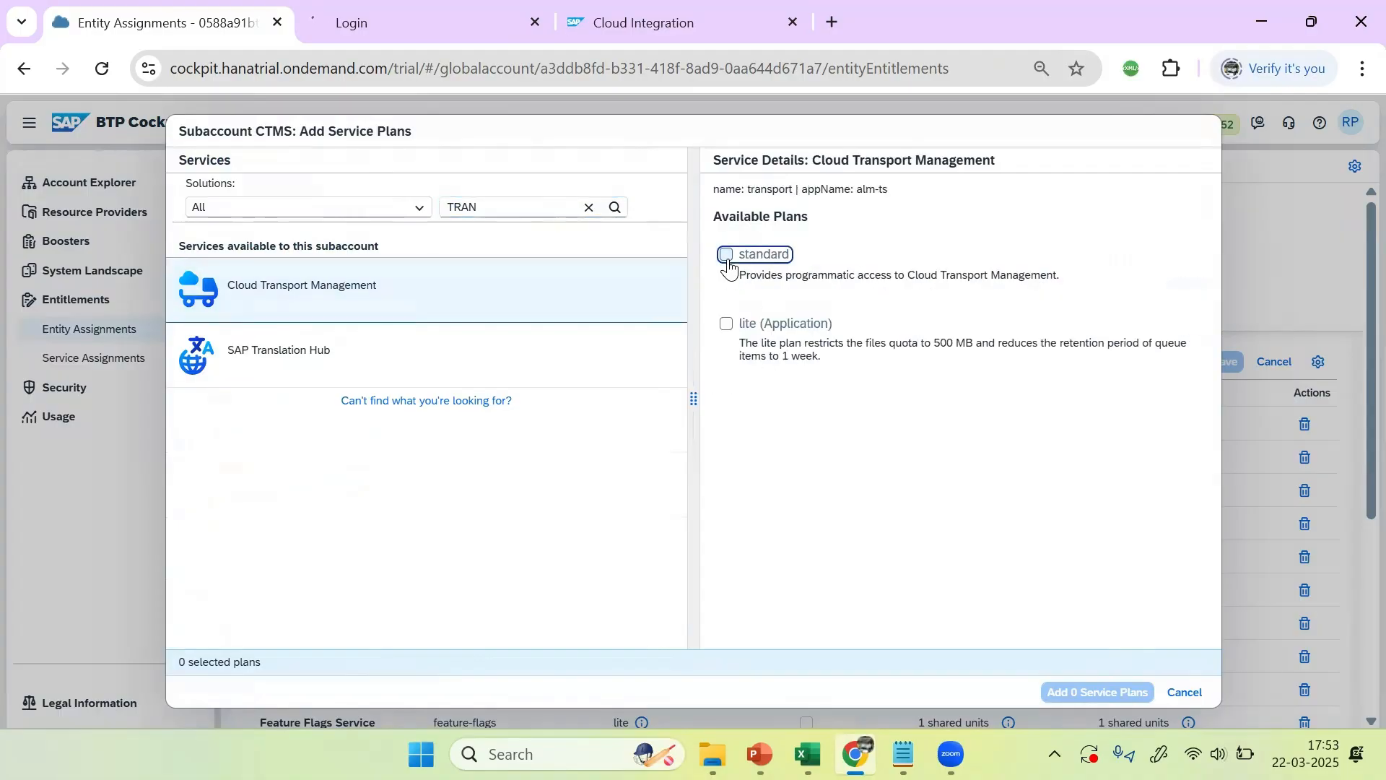
left_click(728, 324)
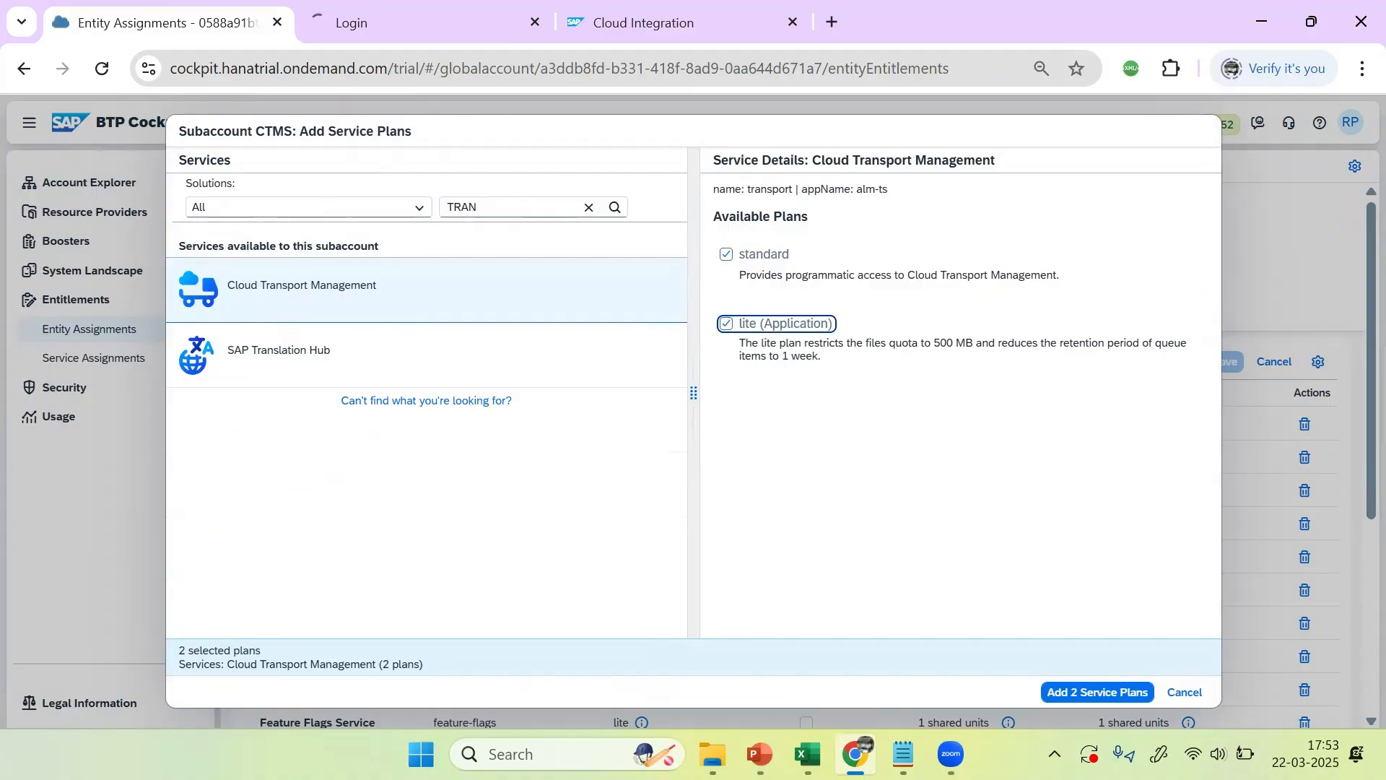
left_click(1072, 691)
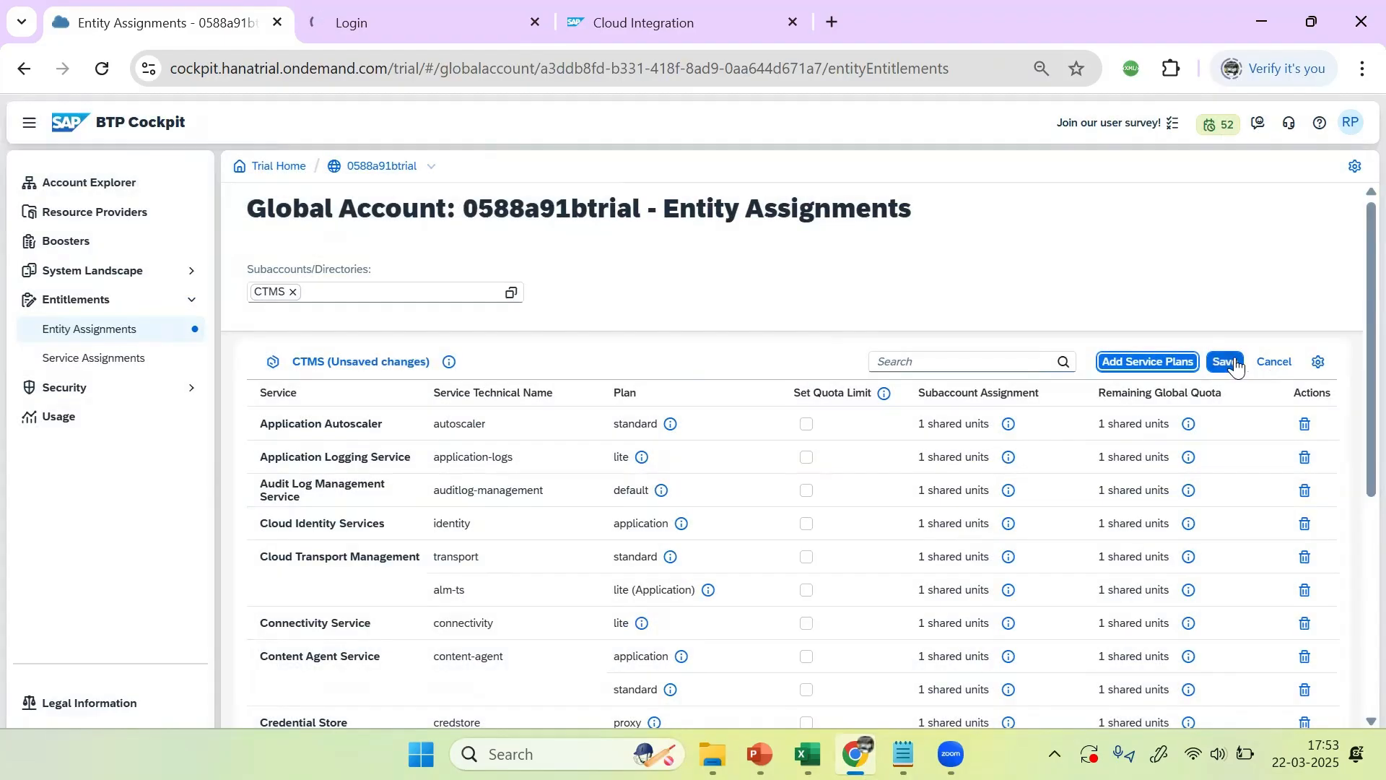
left_click(1229, 361)
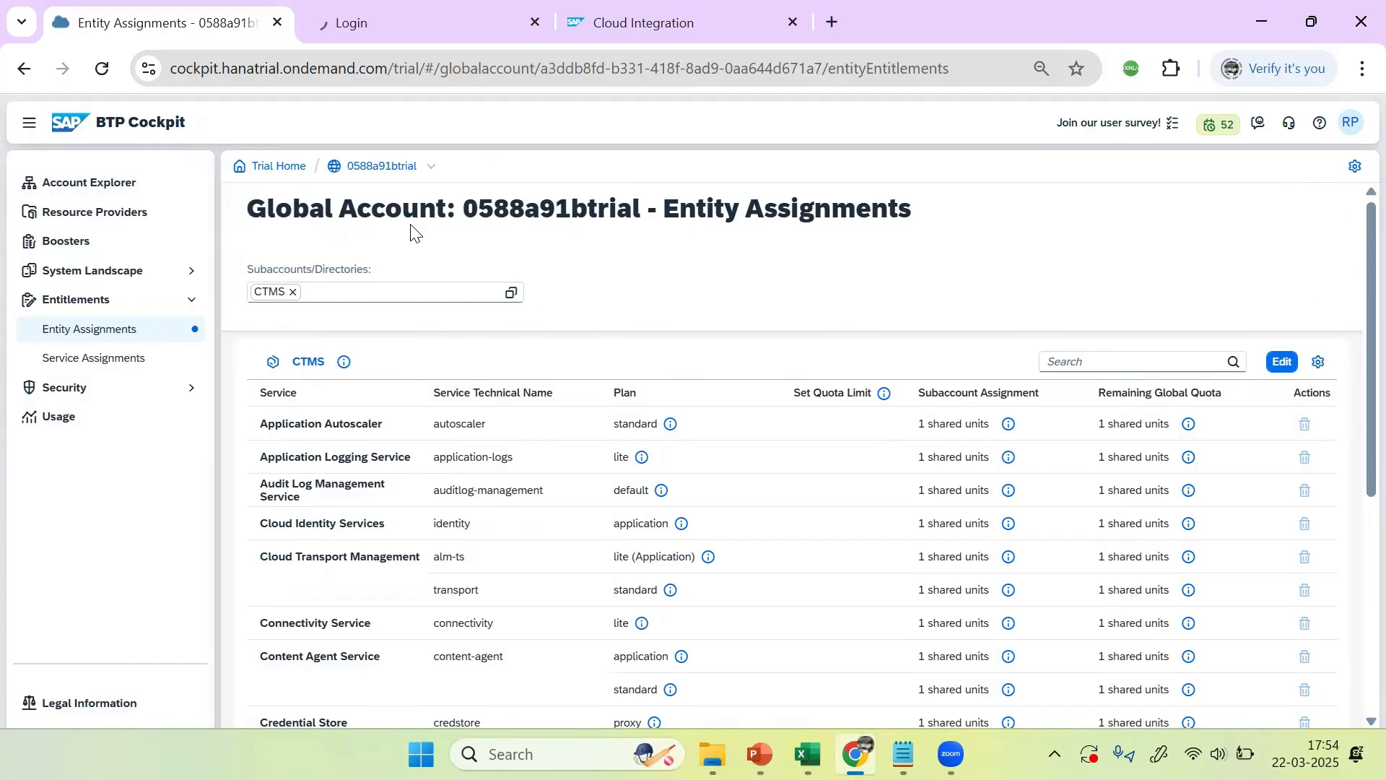
Step: Open the CTMS subaccount from the global account and go to its Instances and Subscriptions
double_click(374, 166)
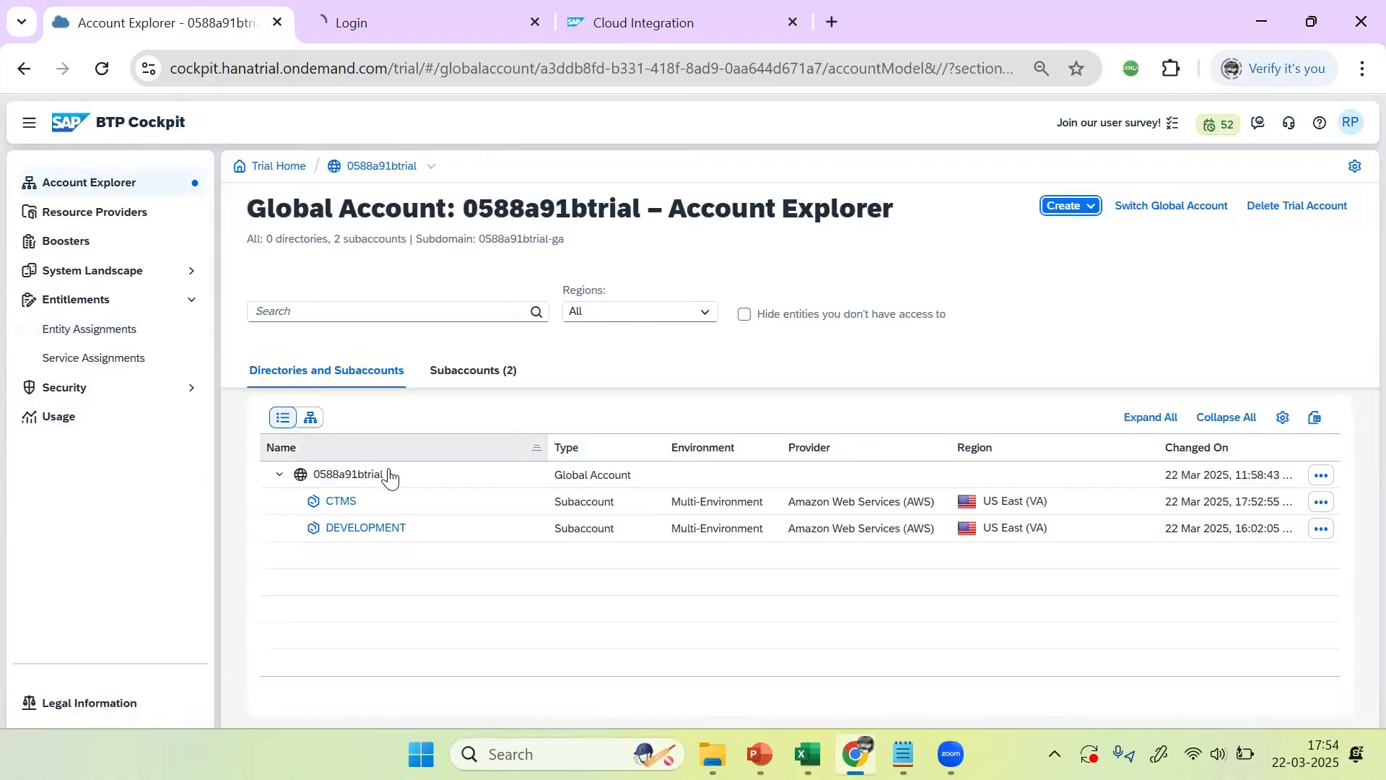
left_click(345, 501)
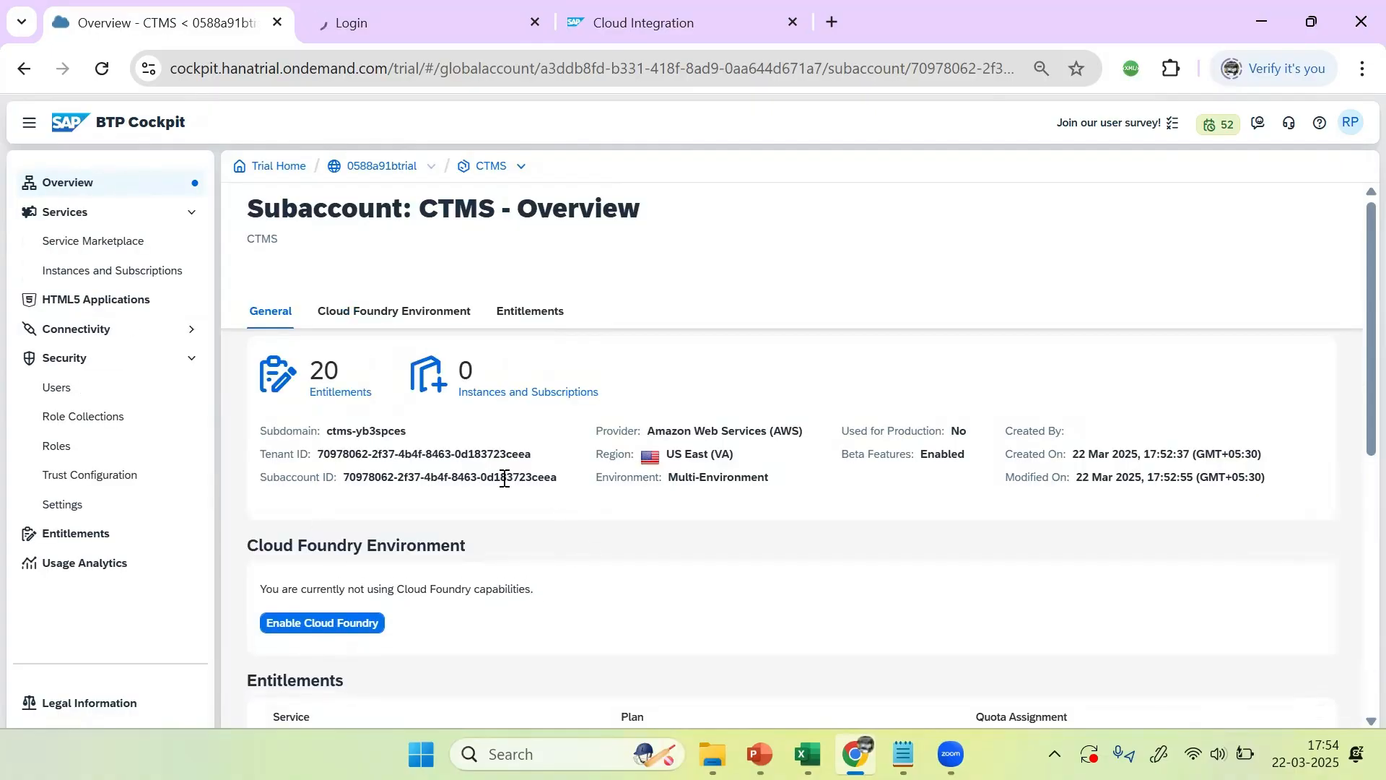
left_click_drag(553, 396, 618, 356)
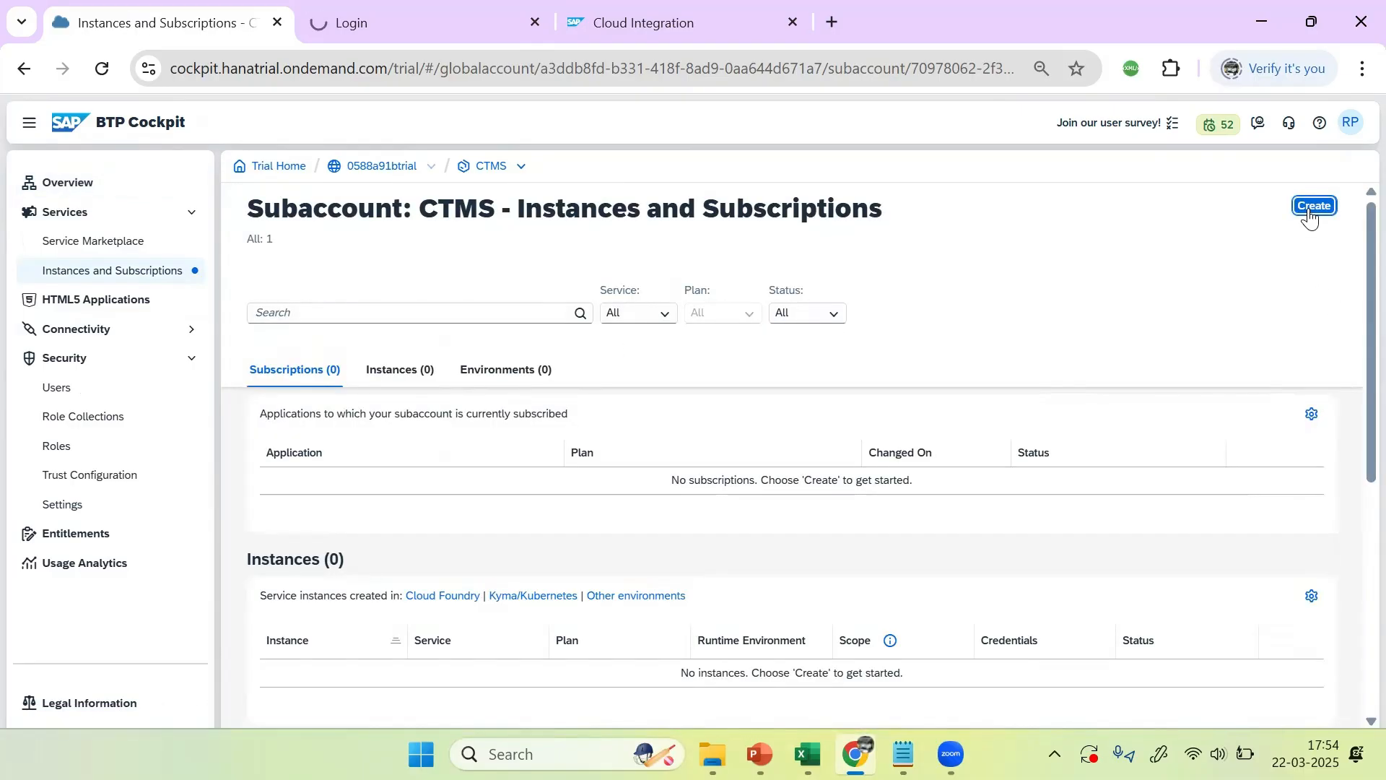
Step: Subscribe to Cloud Transport Management on the lite plan and review its six role templates
left_click(1313, 207)
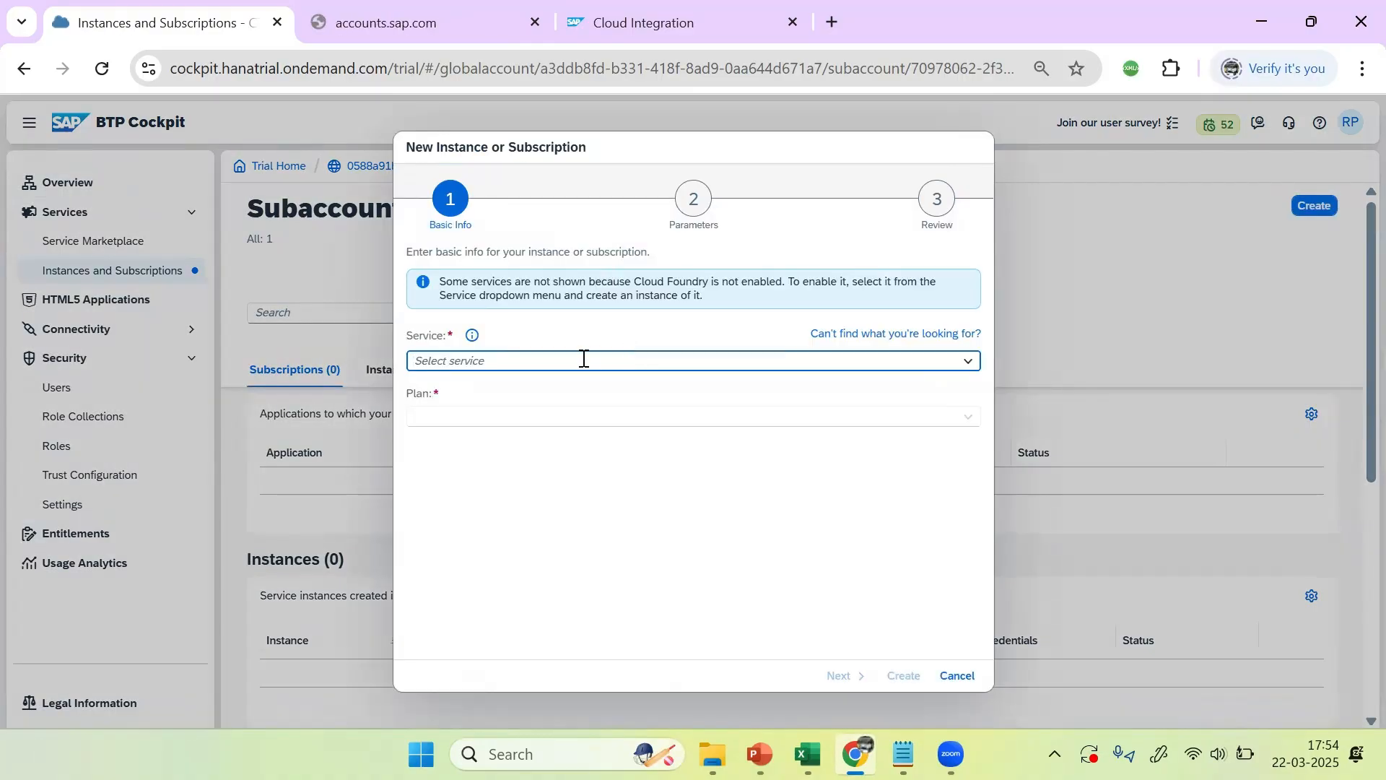
type("Con")
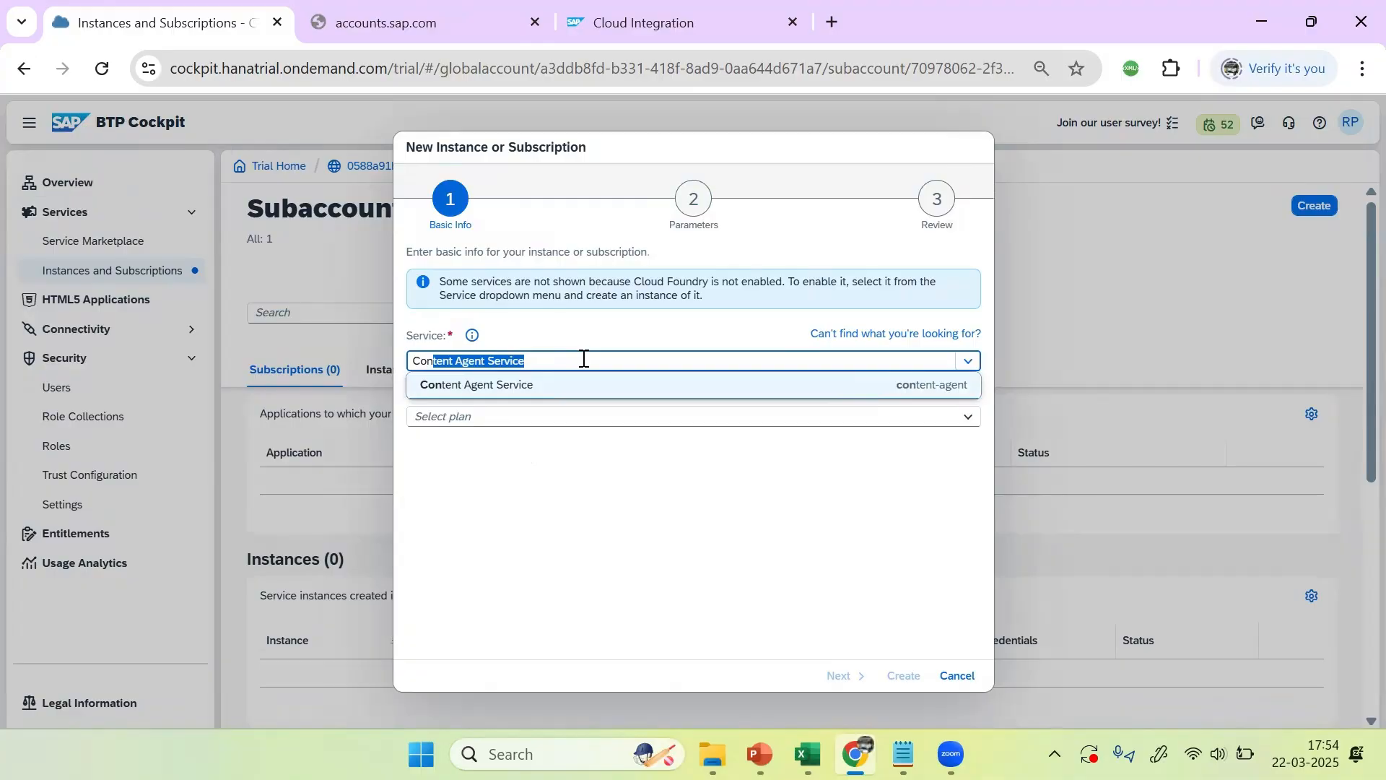
key("BackSpace")
key("BackSpace")
key("BackSpace")
key("BackSpace")
type("Cl")
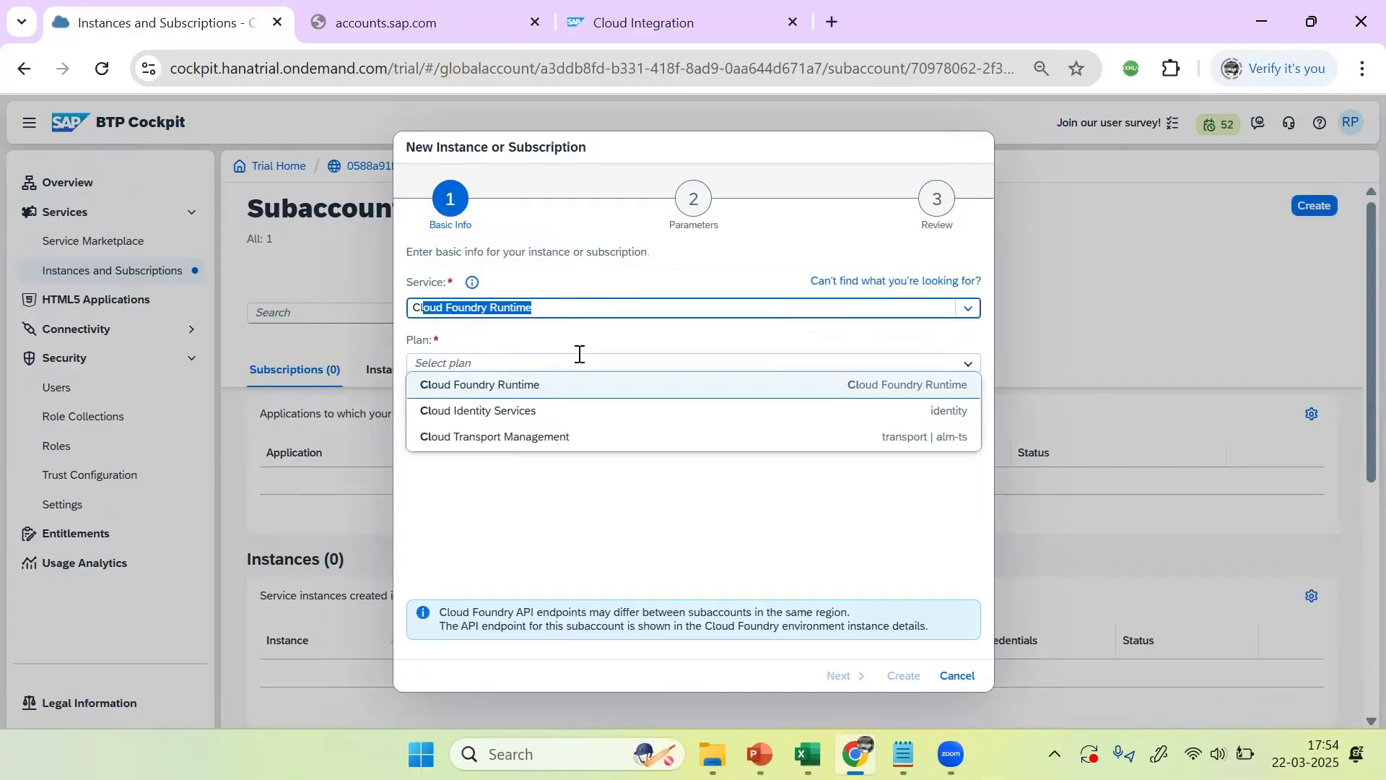
type("oud")
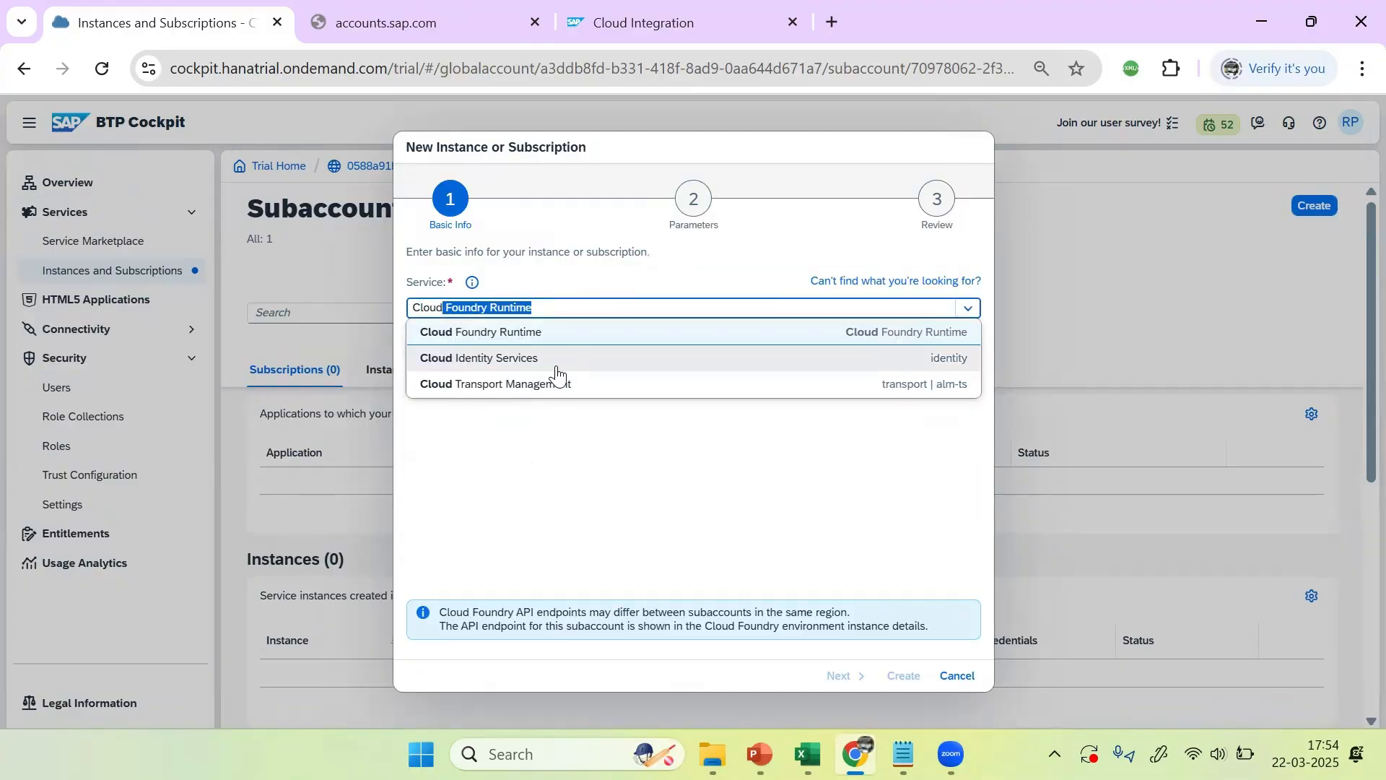
left_click(553, 384)
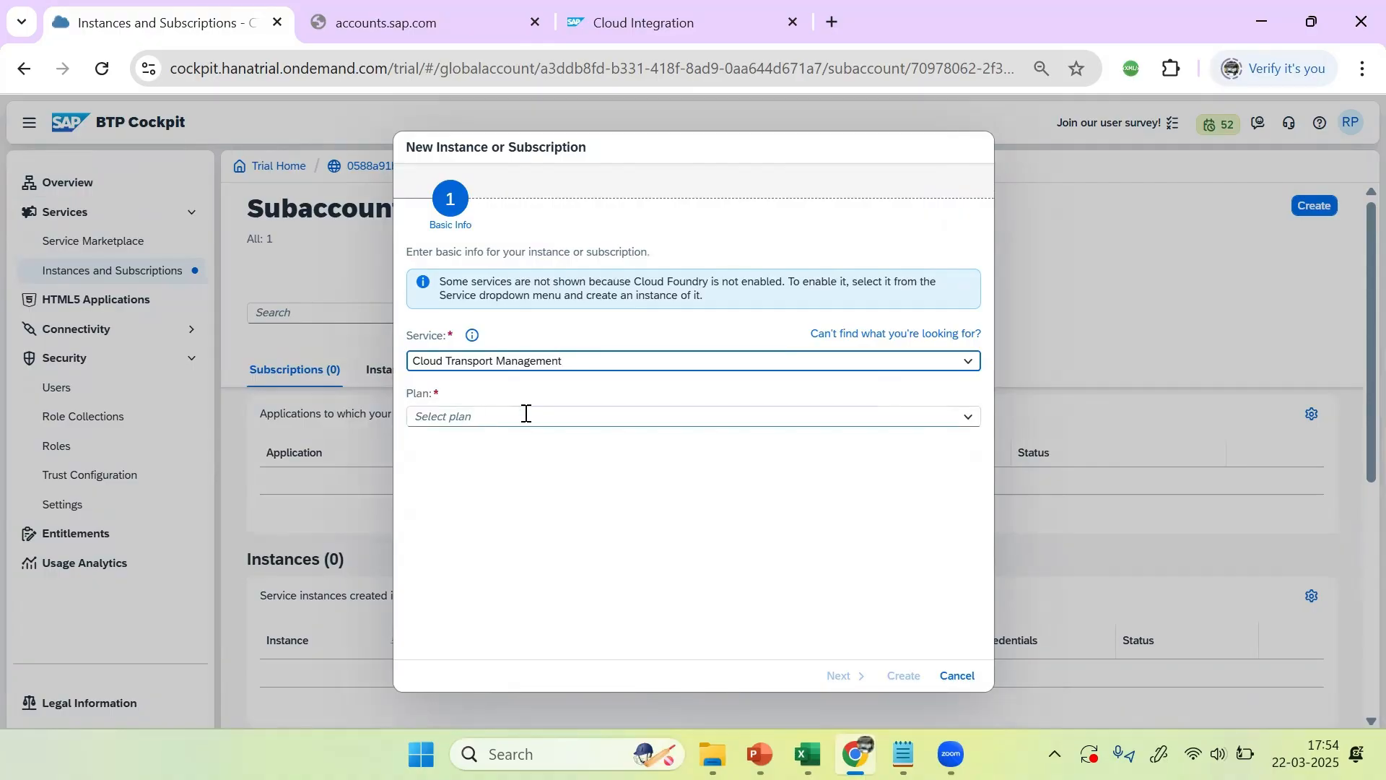
left_click(966, 420)
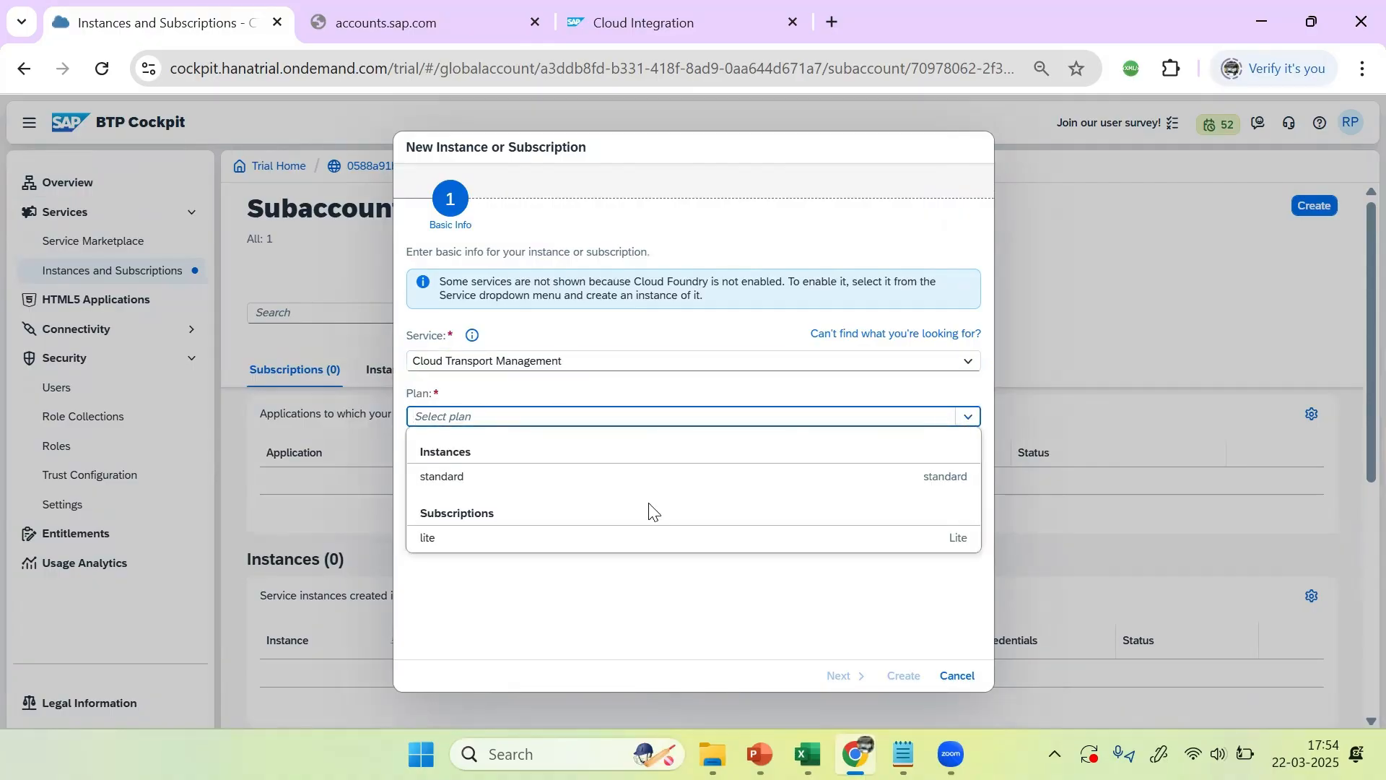
left_click(532, 541)
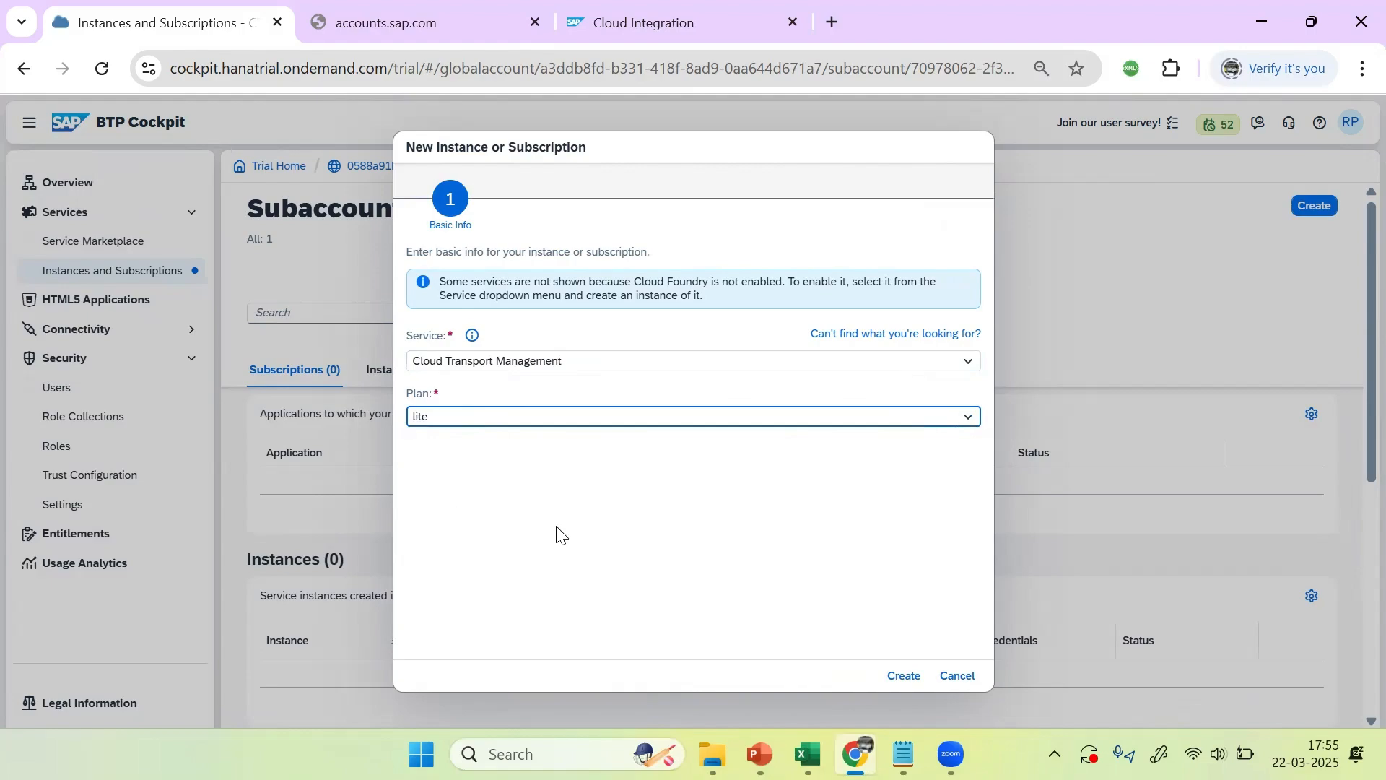
left_click(903, 677)
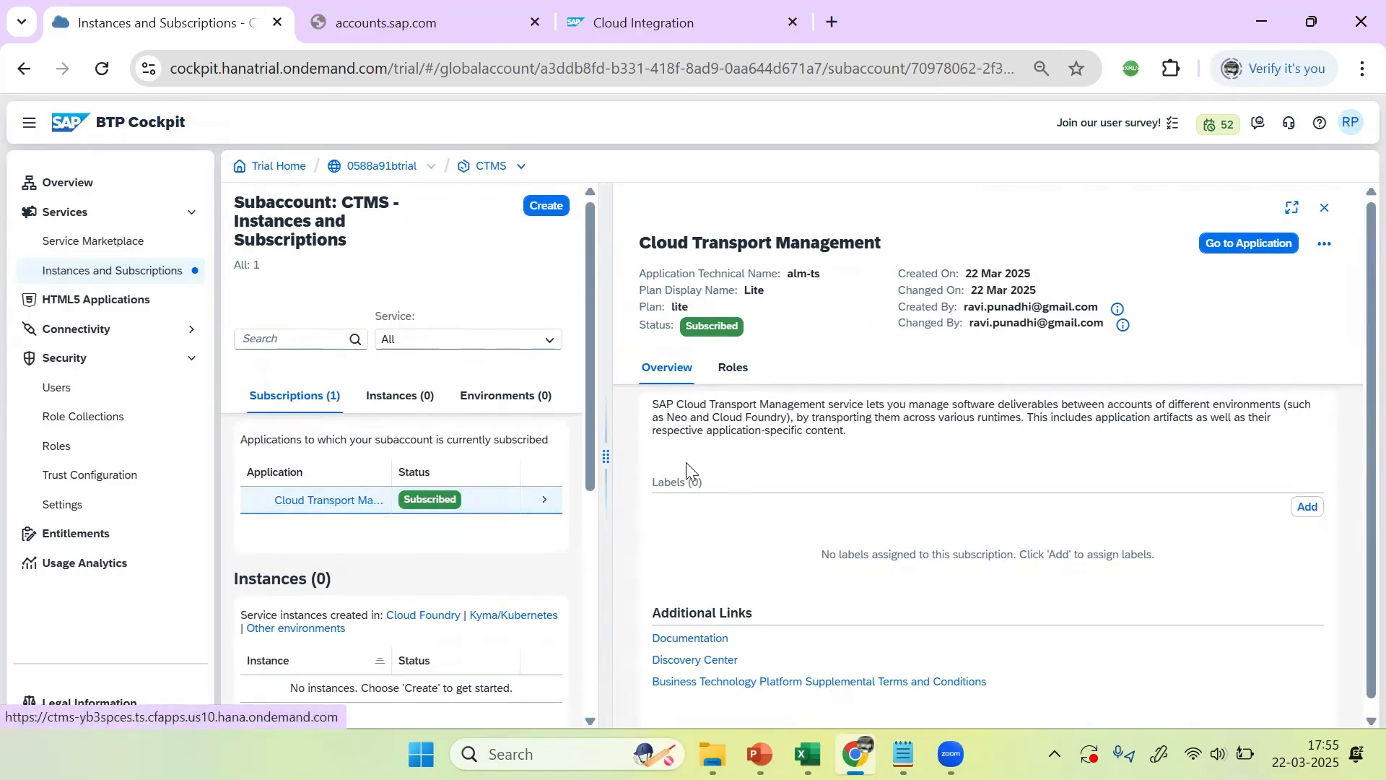
left_click(734, 370)
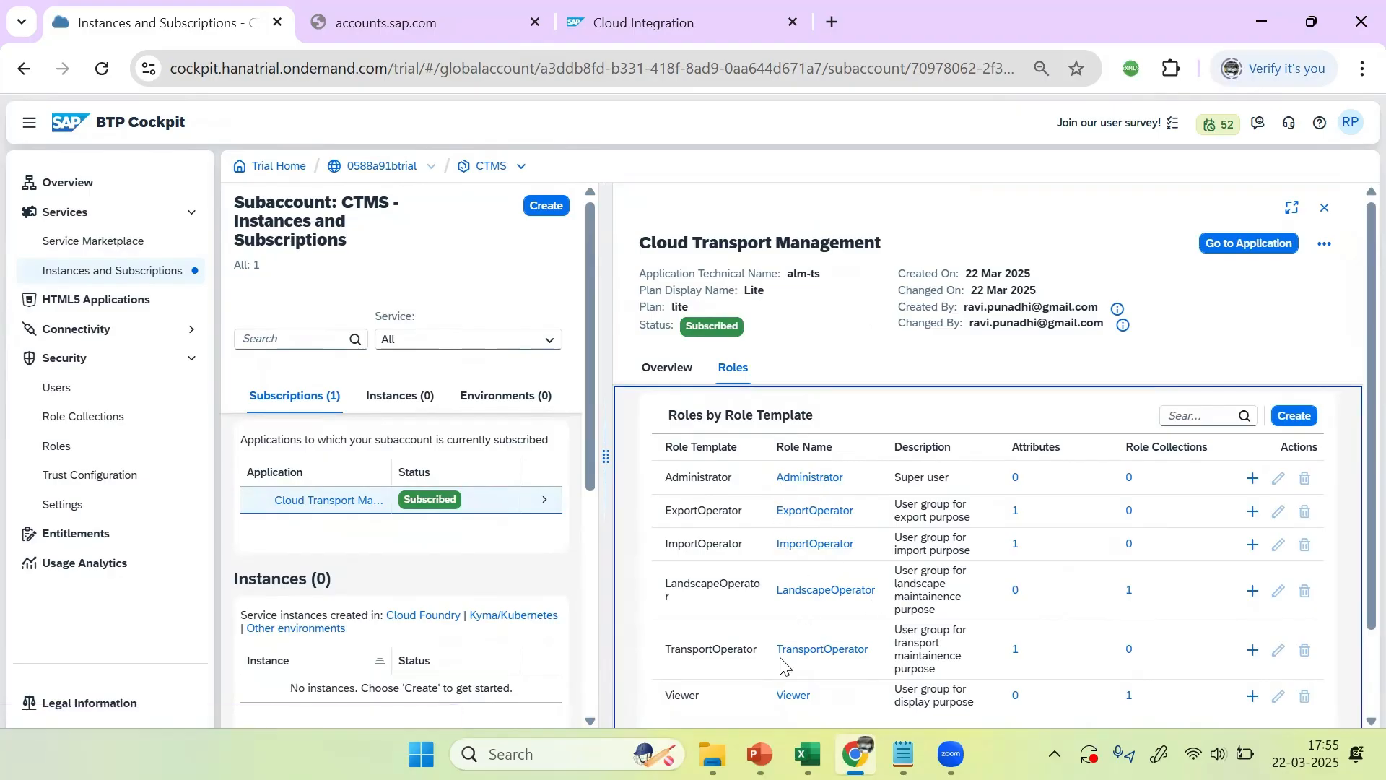
left_click(1324, 208)
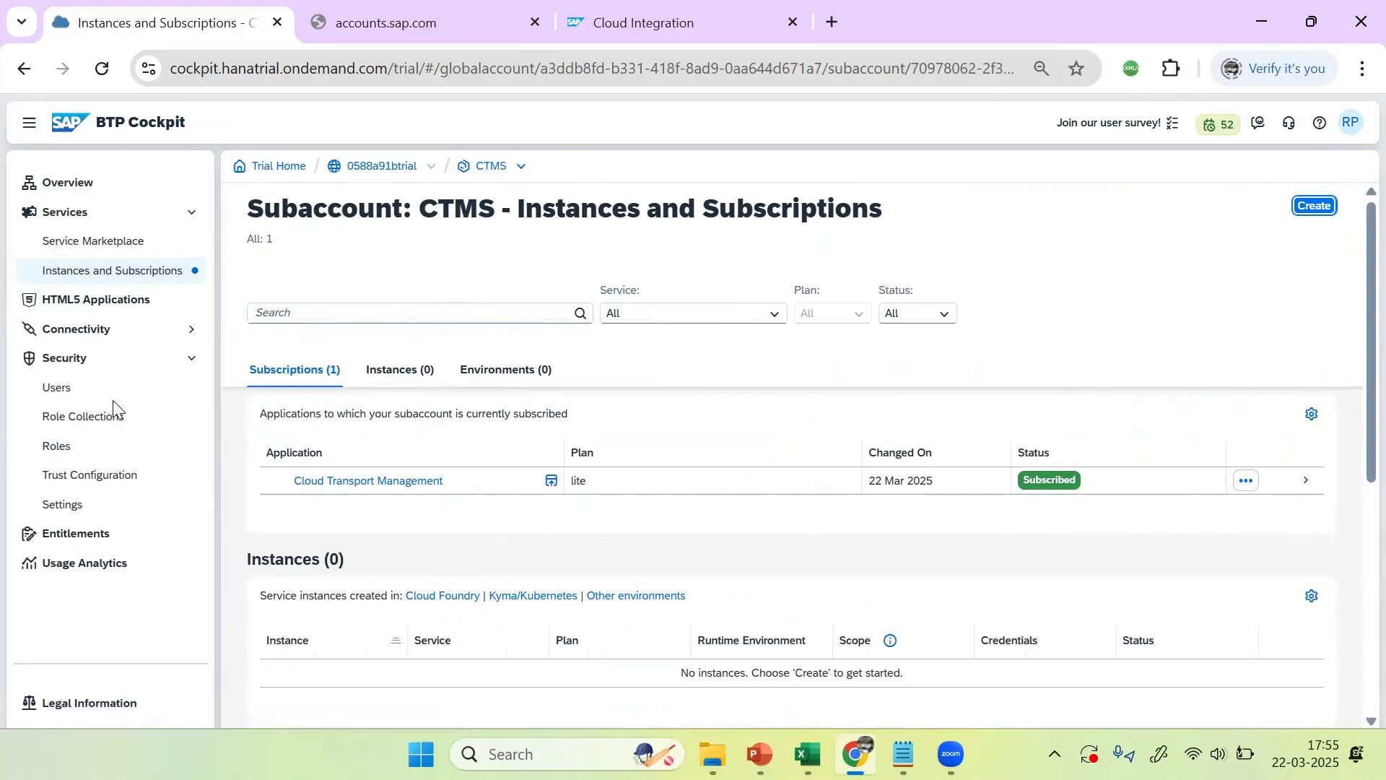
Step: For the subaccount user, select Cloud Connector Administrator, Connectivity and Destination Administrator, Destination Administrator, Subaccount Service Administrator
left_click(55, 396)
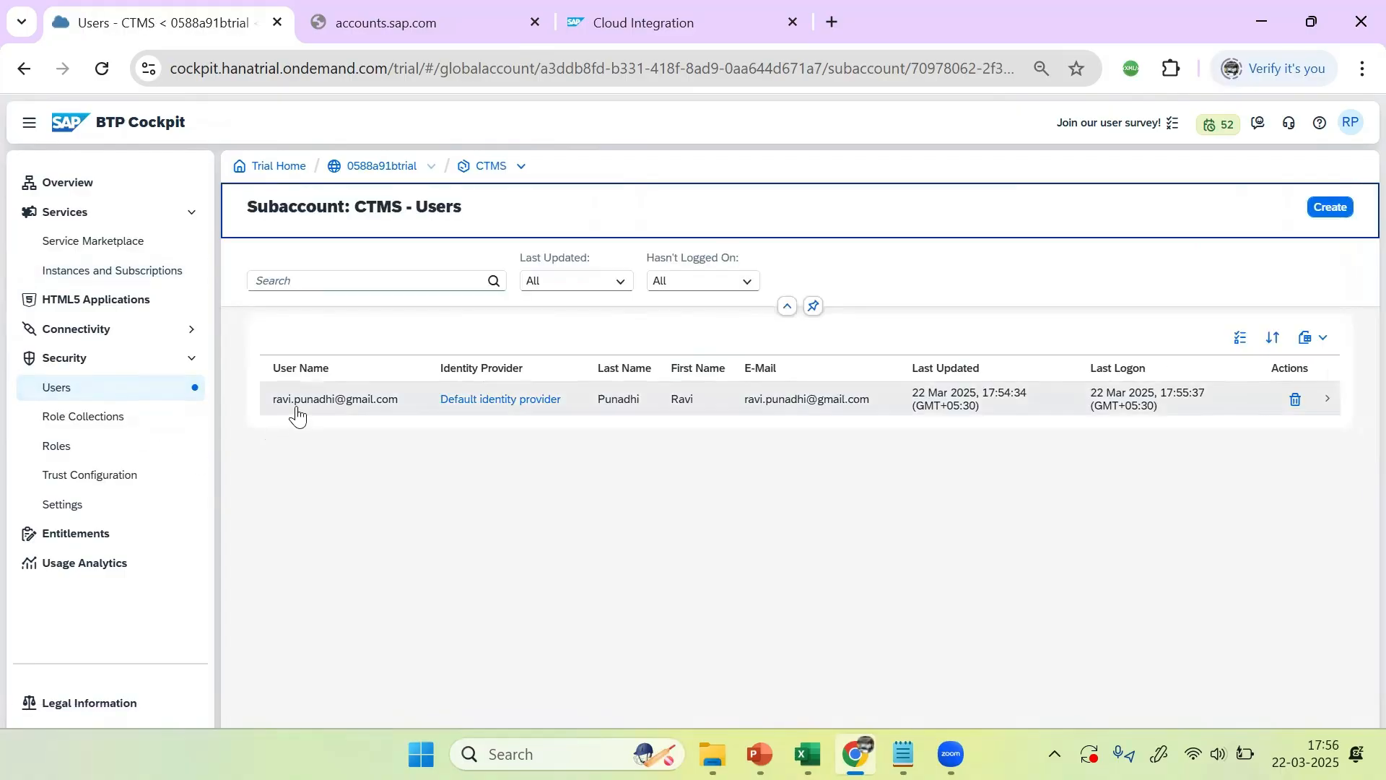
left_click(360, 405)
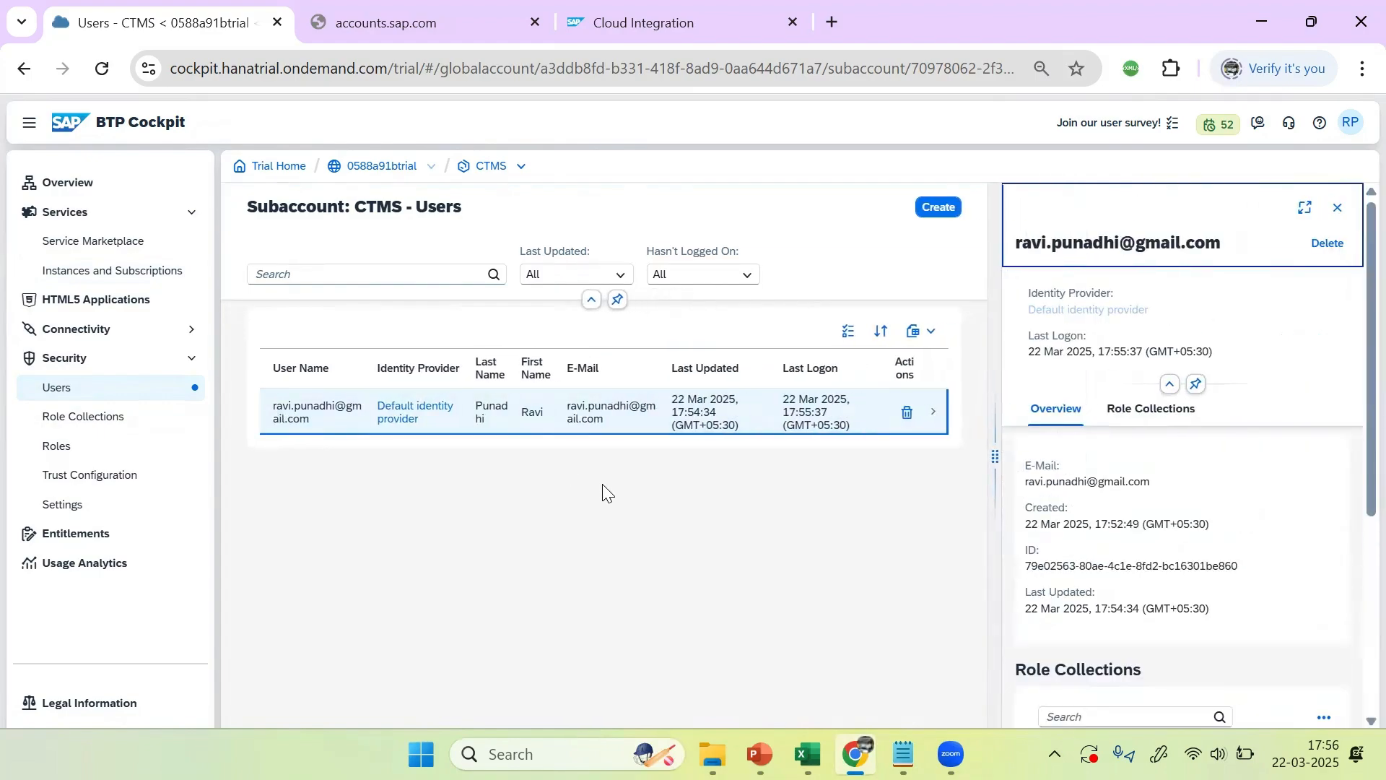
left_click_drag(1355, 387, 1357, 526)
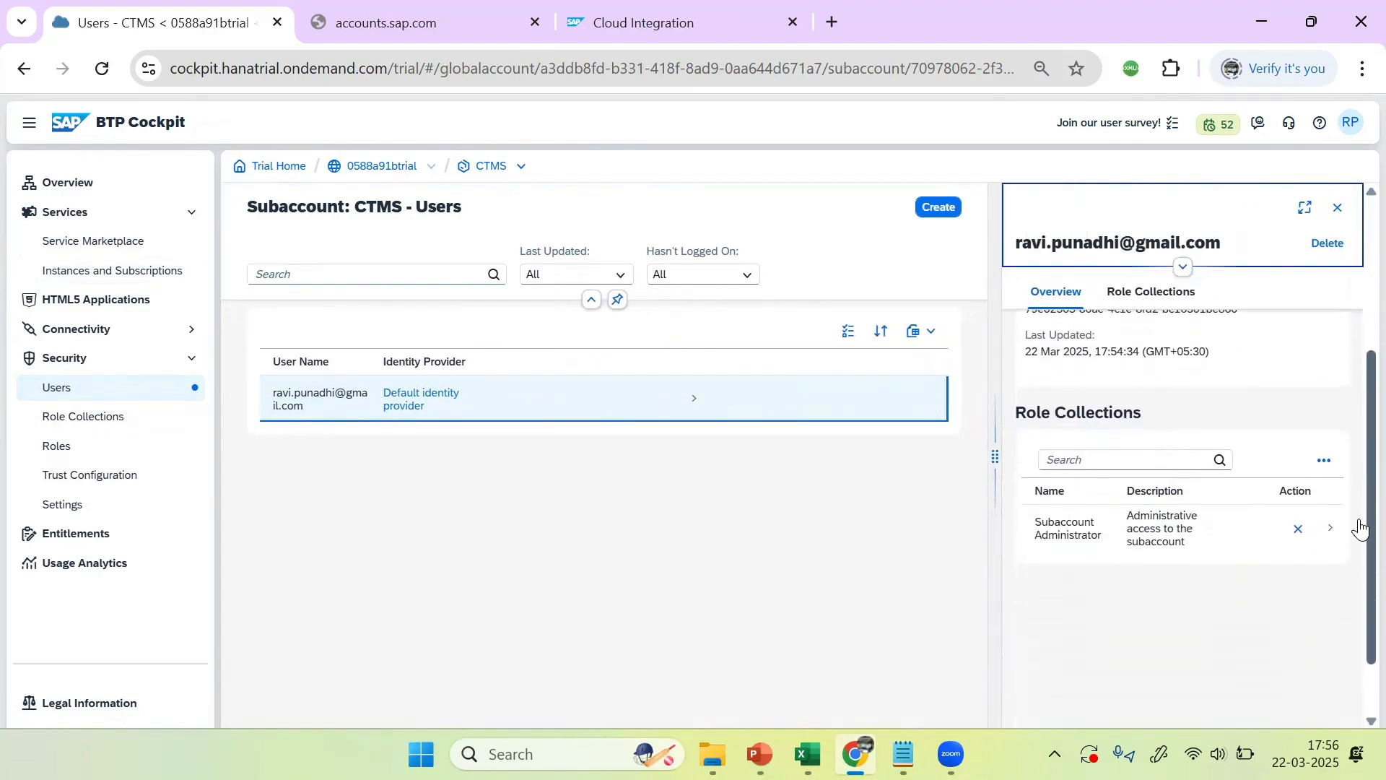
left_click(1326, 462)
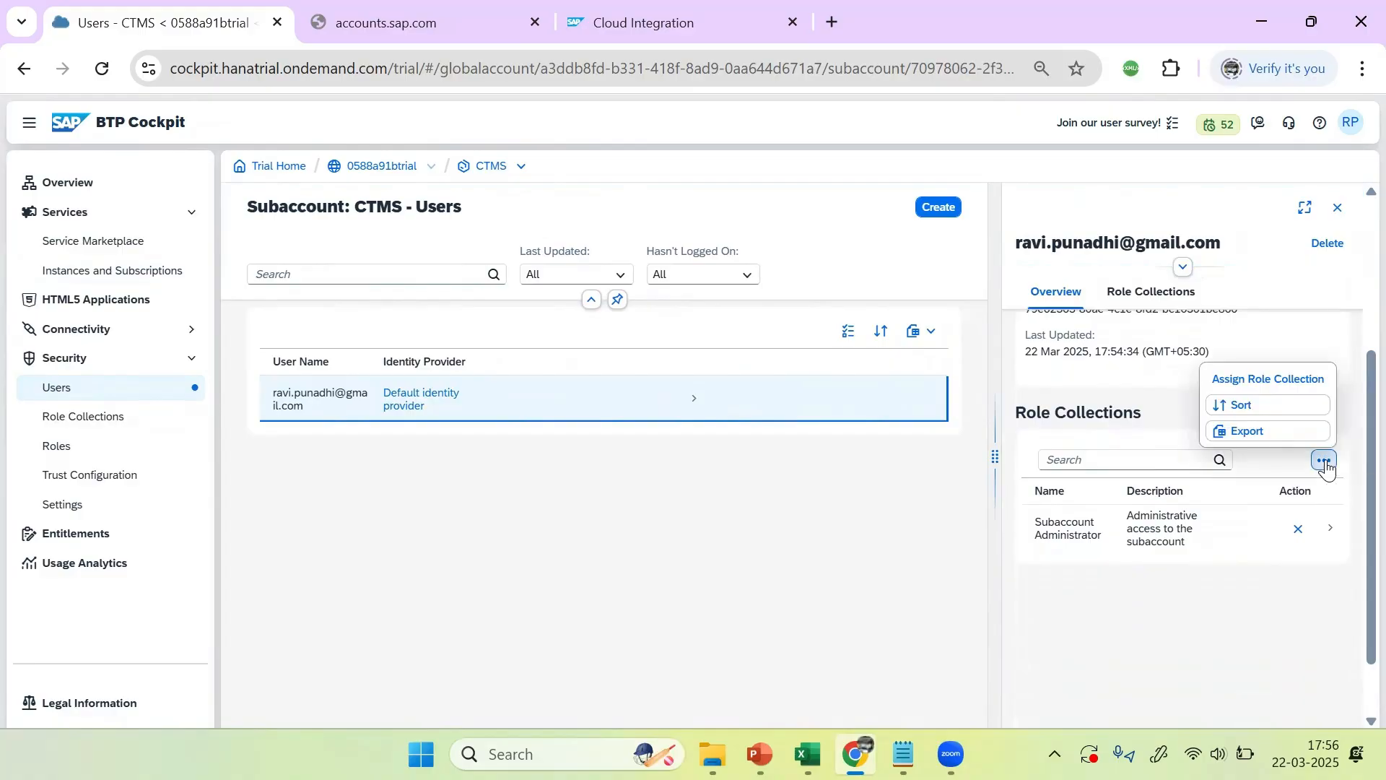
left_click(1269, 380)
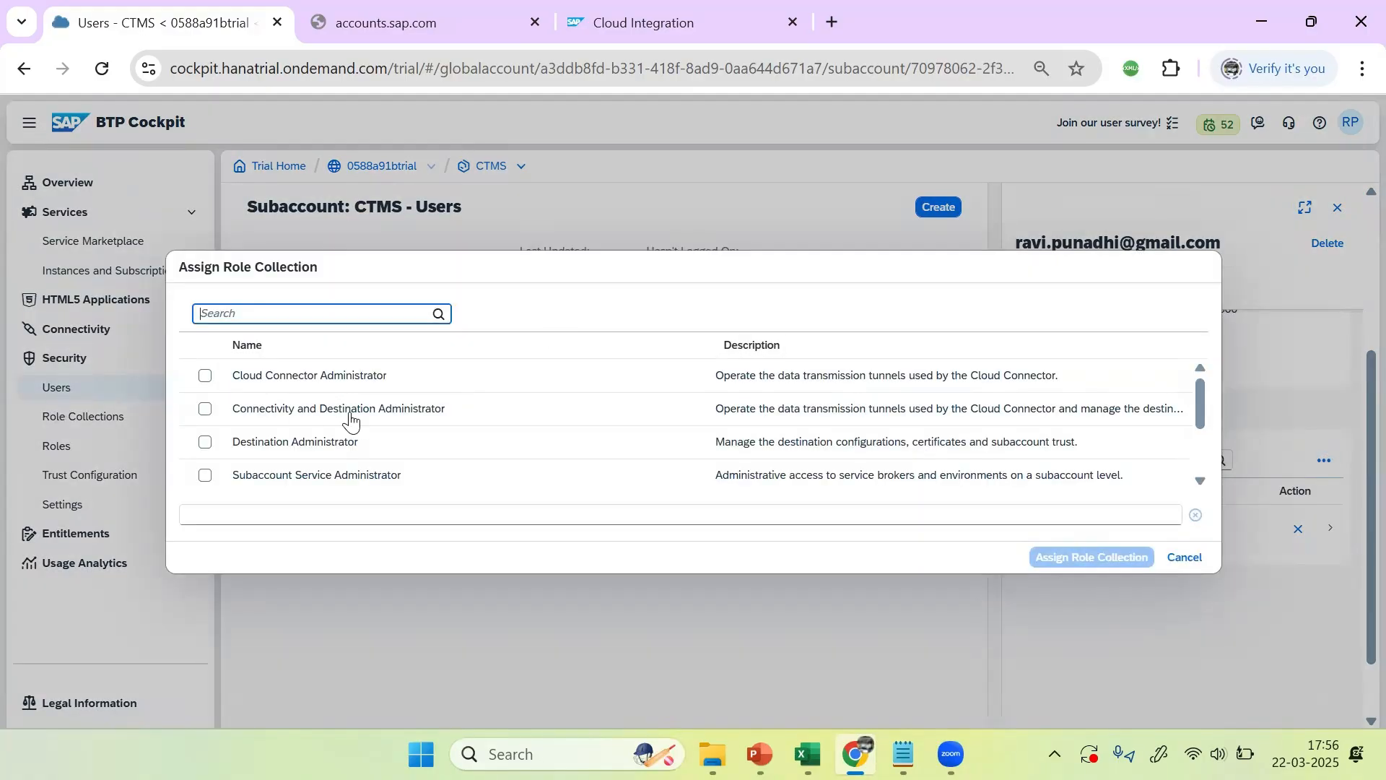
scroll(354, 421, "down", 2)
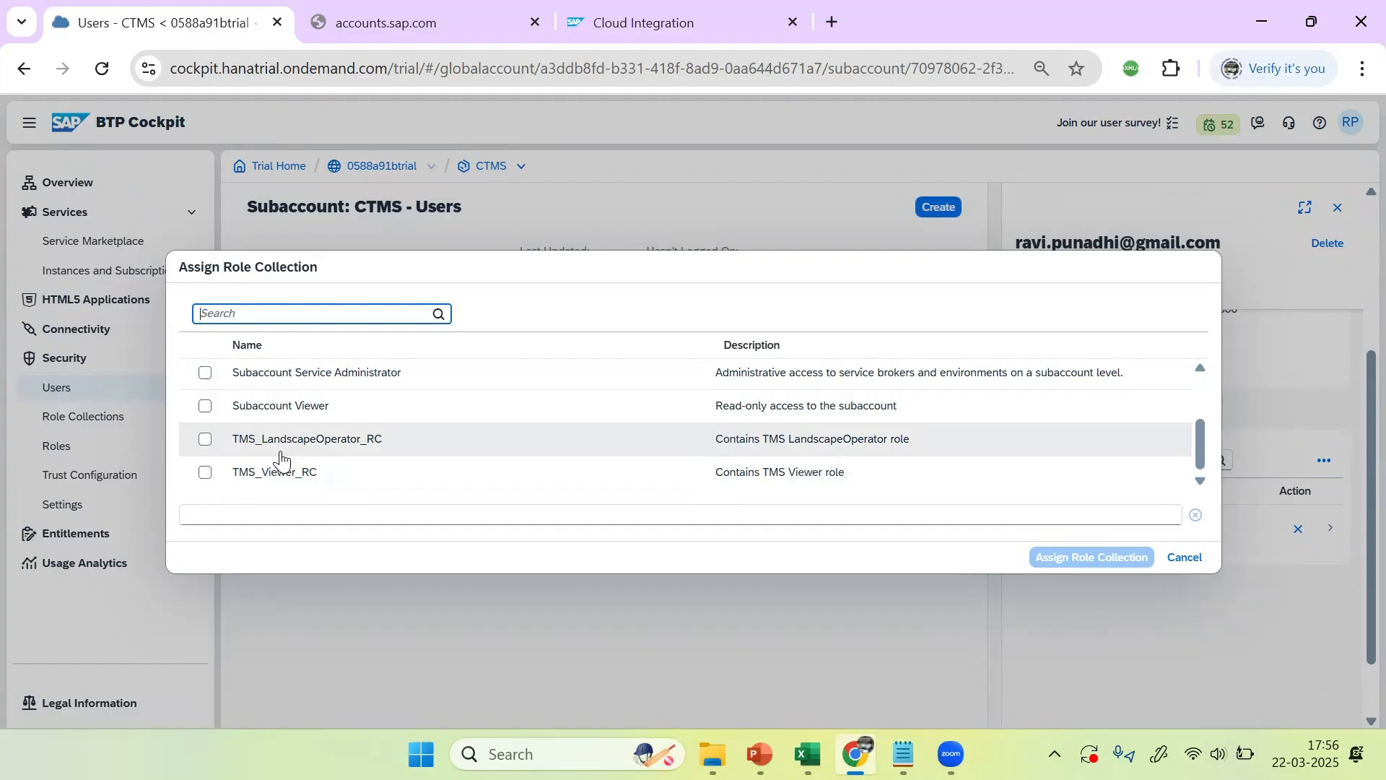
scroll(310, 455, "up", 1)
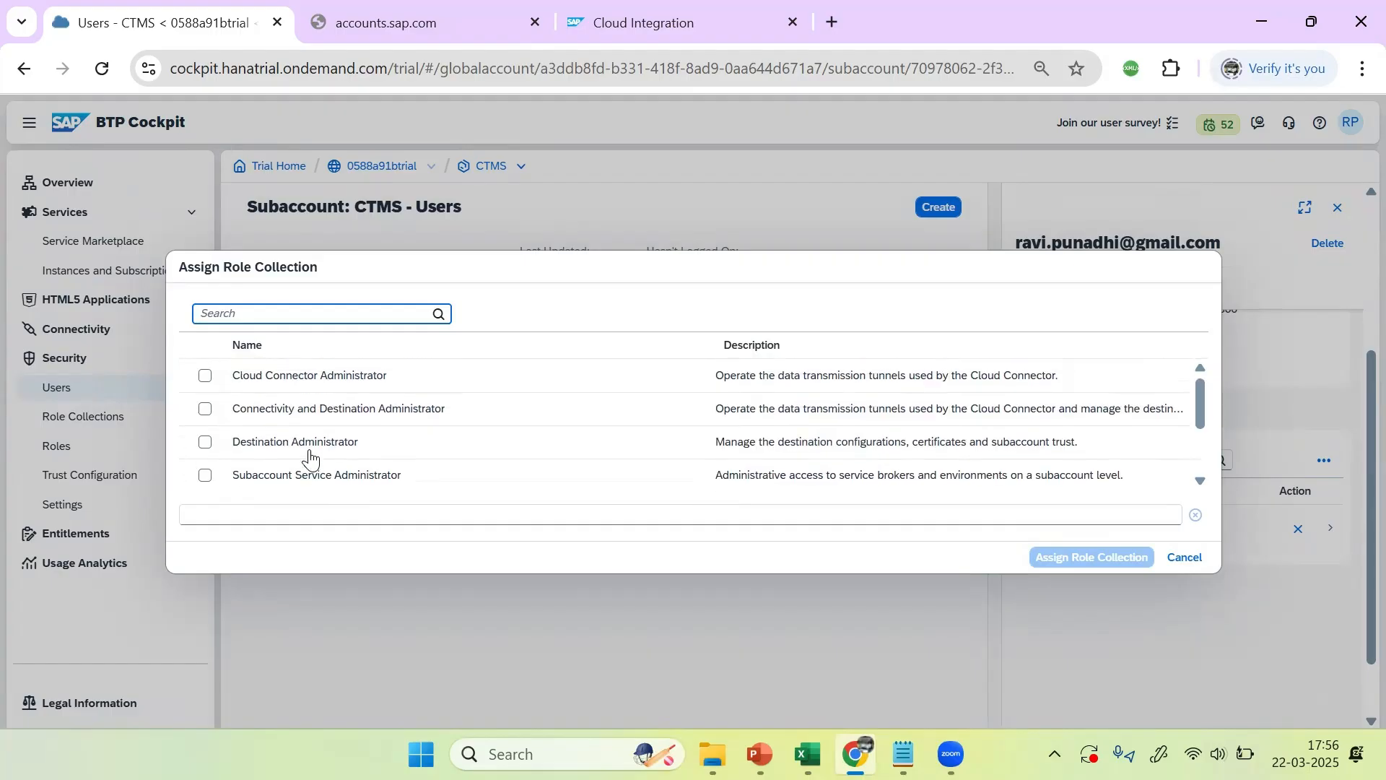
scroll(309, 455, "down", 2)
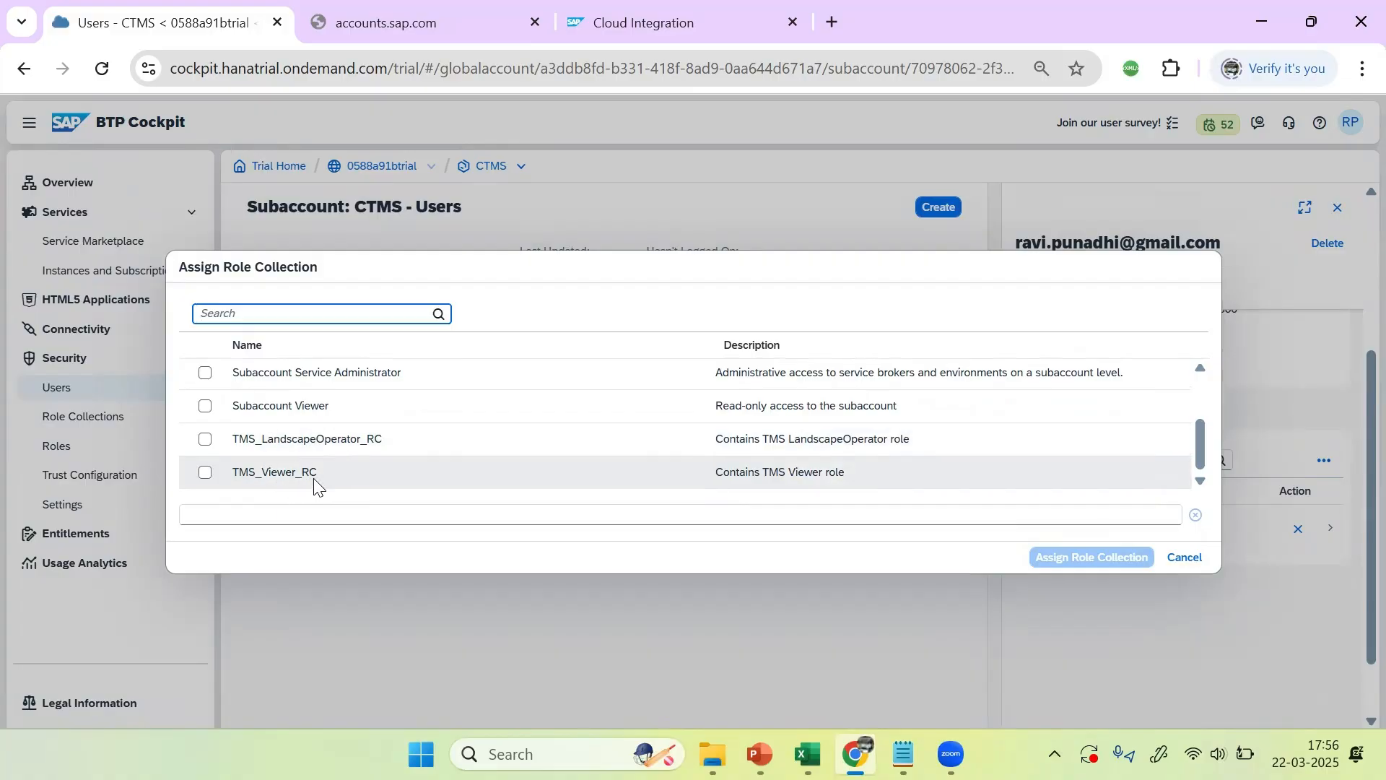
scroll(312, 483, "up", 3)
left_click(205, 375)
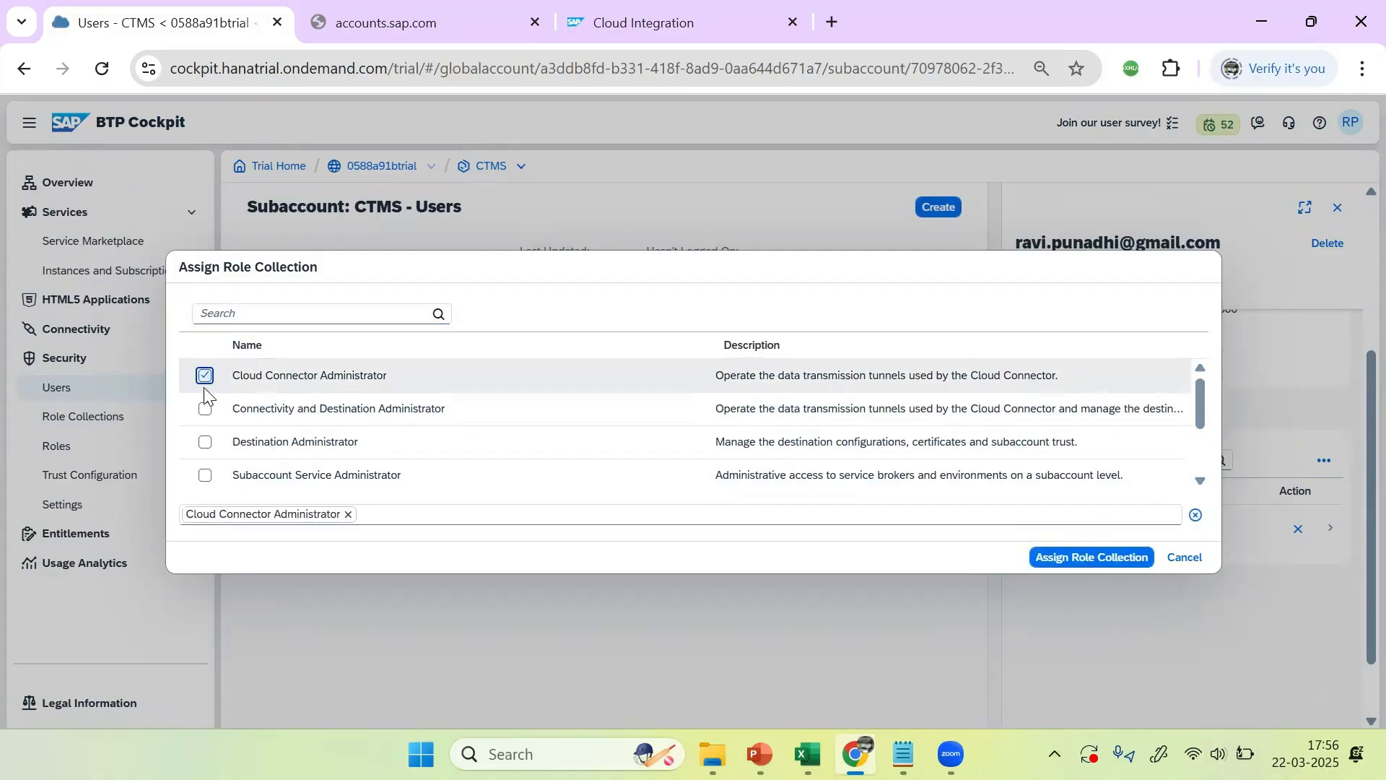
left_click(205, 408)
left_click(205, 442)
left_click(205, 475)
Step: Add Subaccount Viewer, TMS_LandscapeOperator_RC and TMS_Viewer_RC, then assign all seven collections
scroll(289, 480, "down", 3)
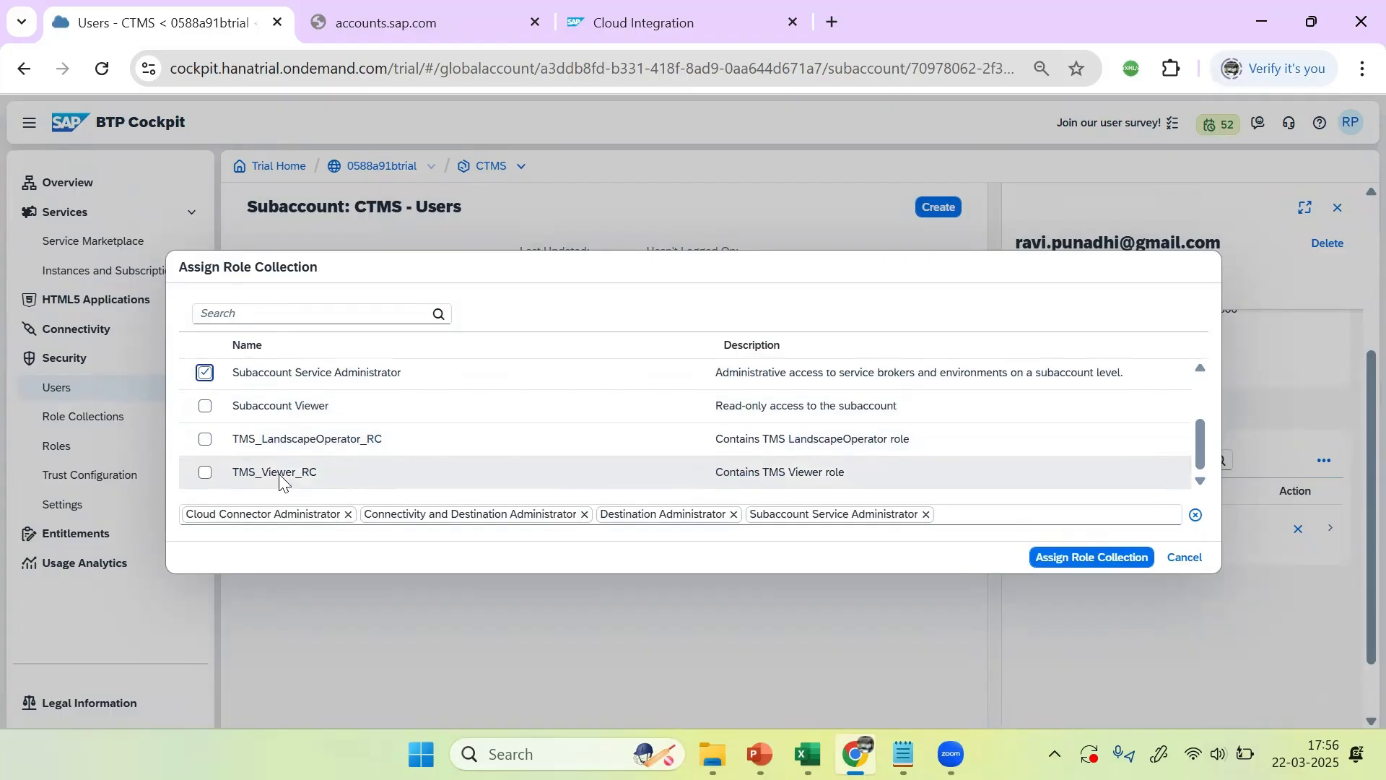
left_click(205, 406)
left_click(205, 439)
left_click(204, 471)
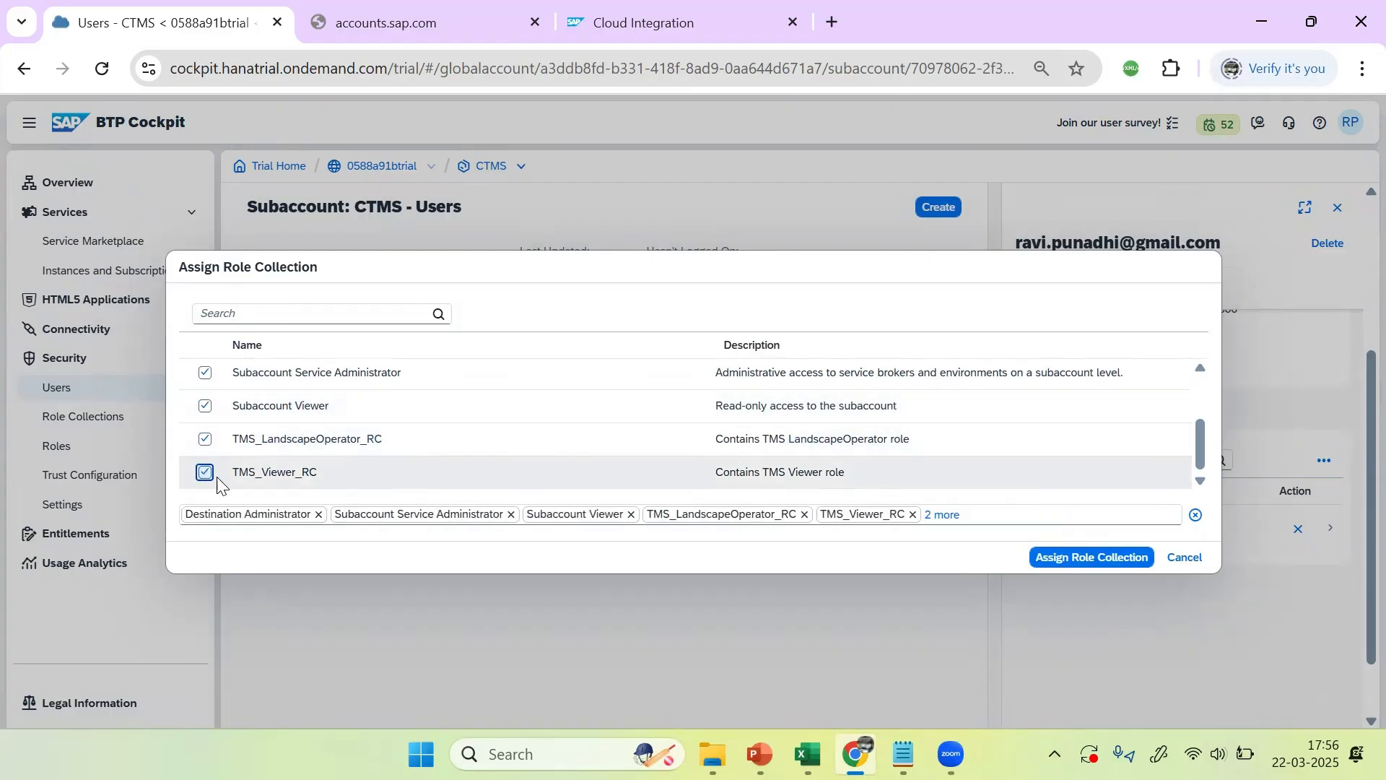
left_click(1100, 564)
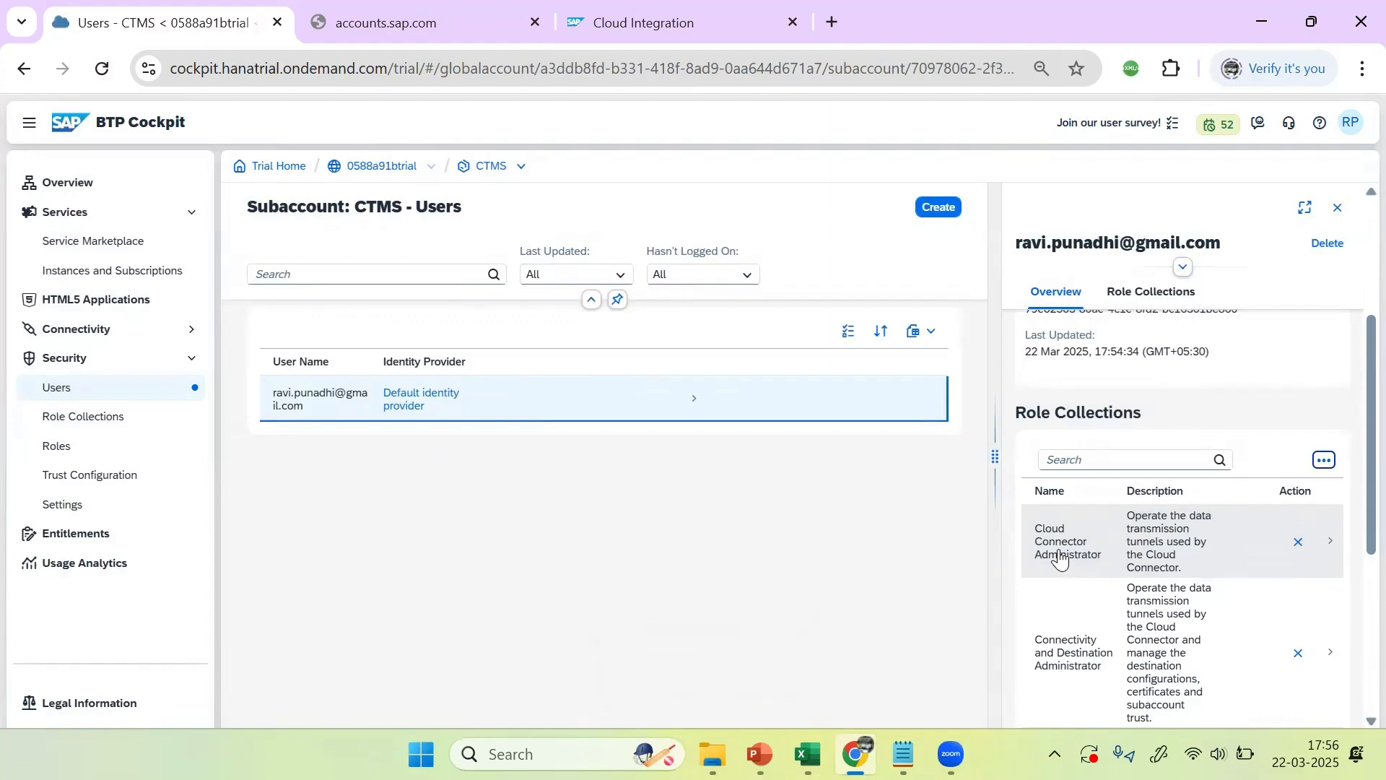
left_click(1338, 208)
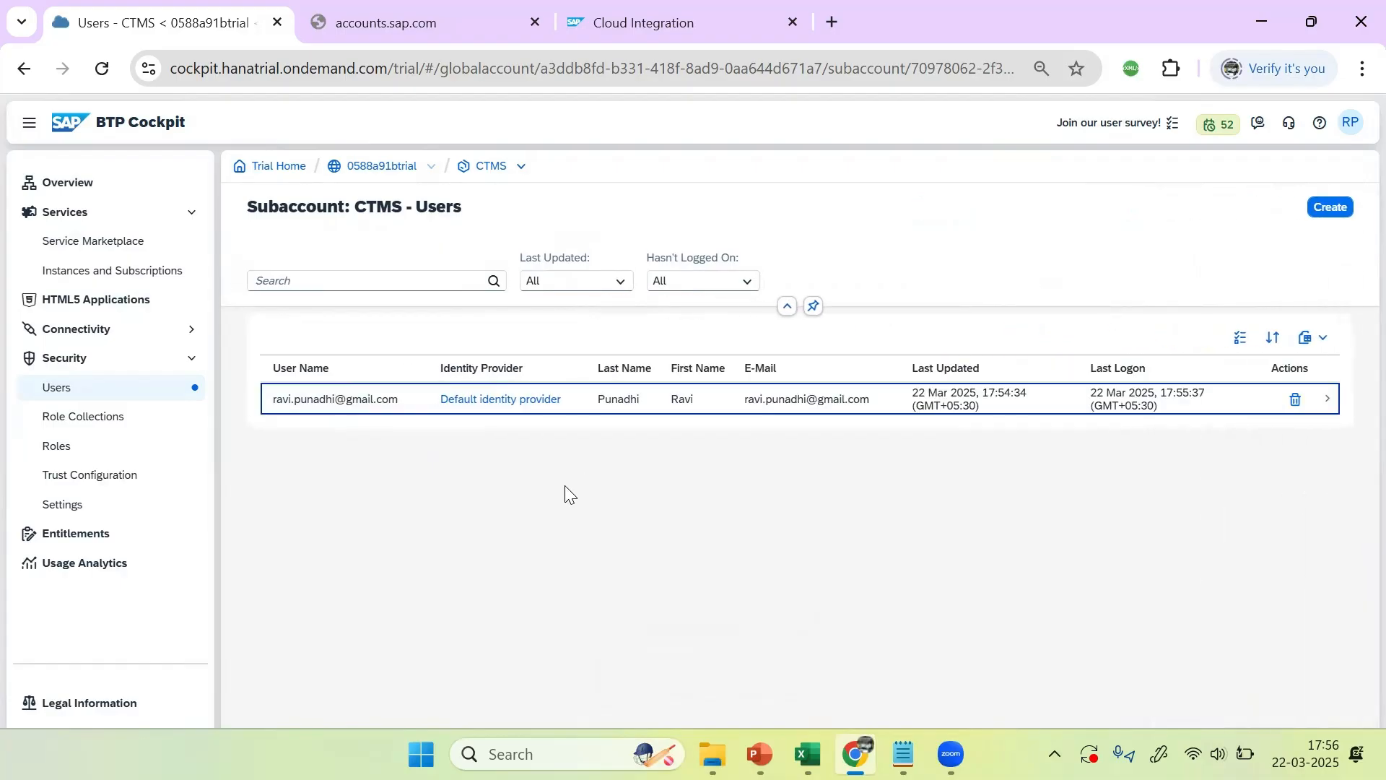
Step: Under Role Collections, create CTMS_RC with description 'CTMS ROLE COLLECTION'
left_click(78, 418)
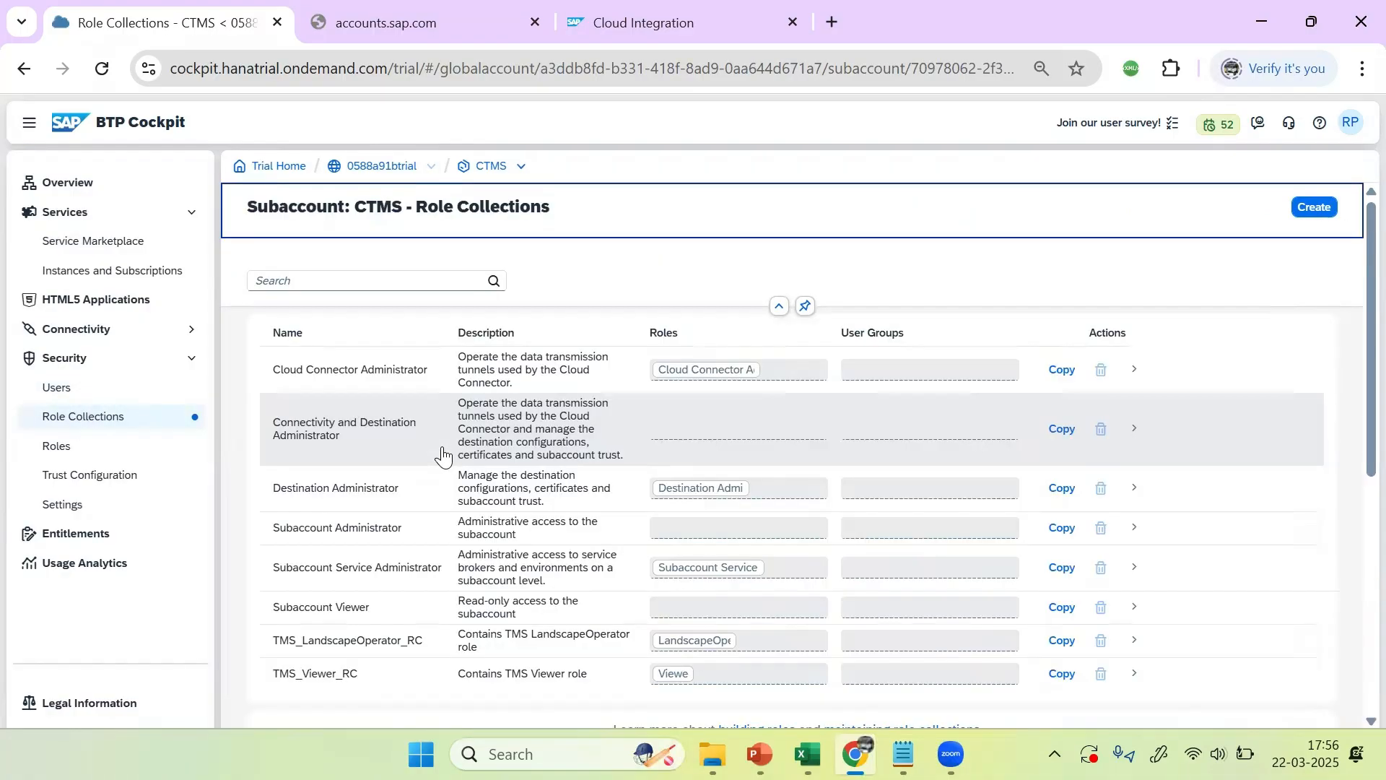
left_click(1316, 209)
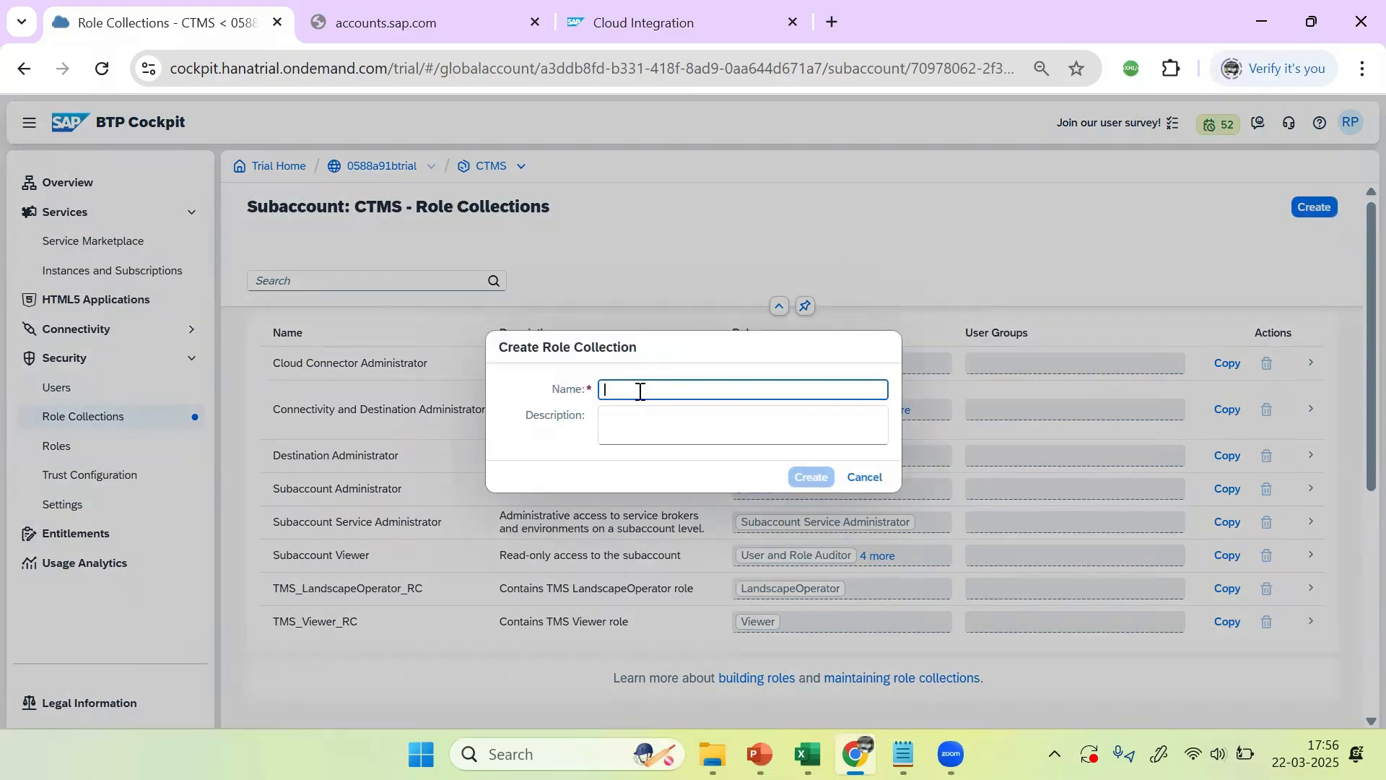
type("TMS_RC")
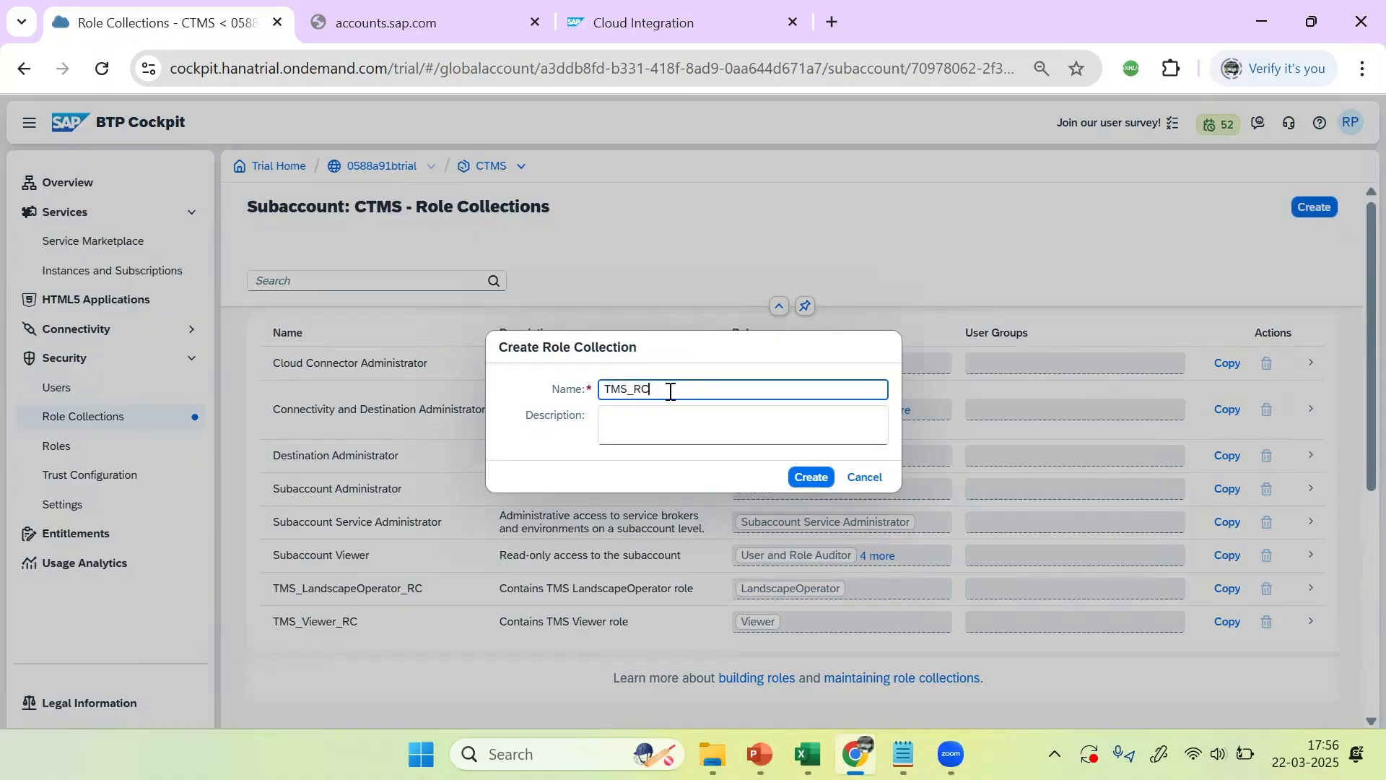
left_click(650, 421)
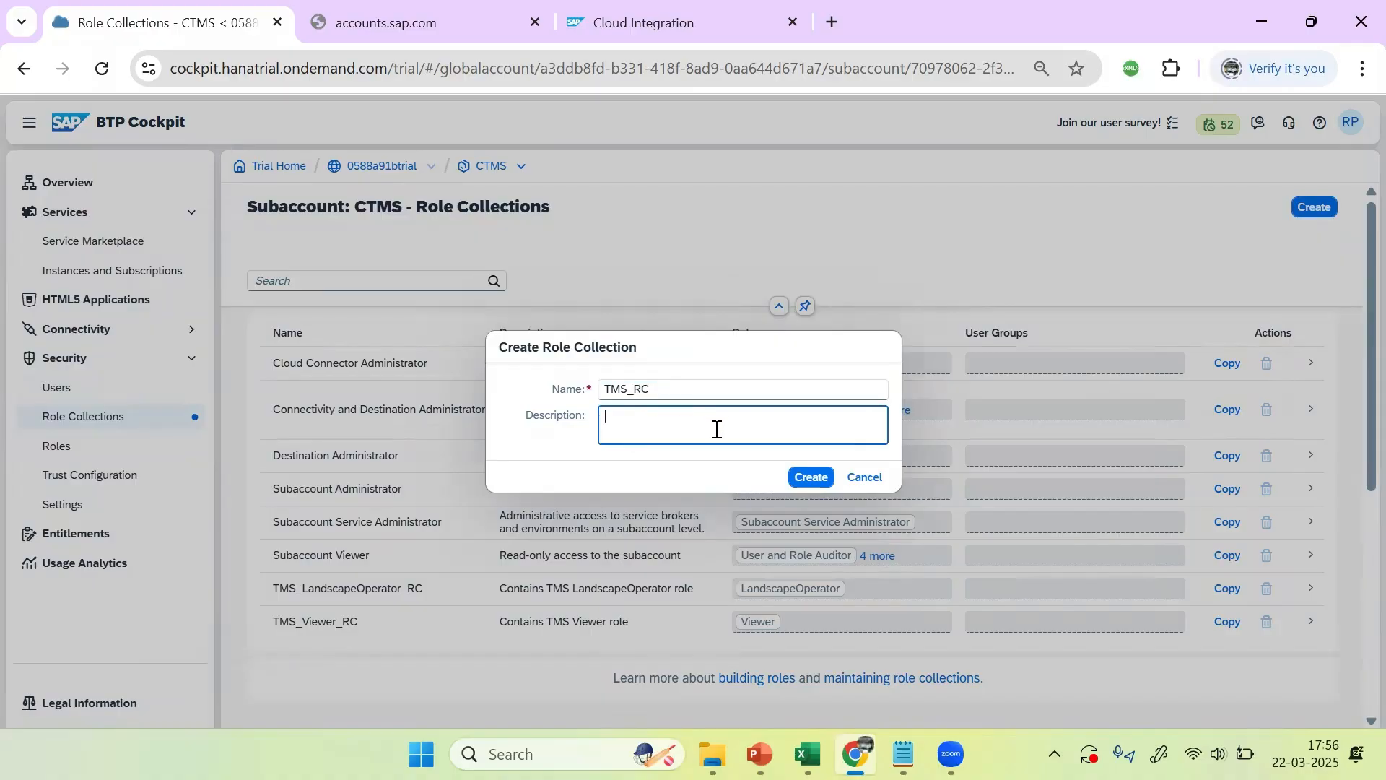
left_click(607, 389)
type("C")
left_click(646, 415)
type("C")
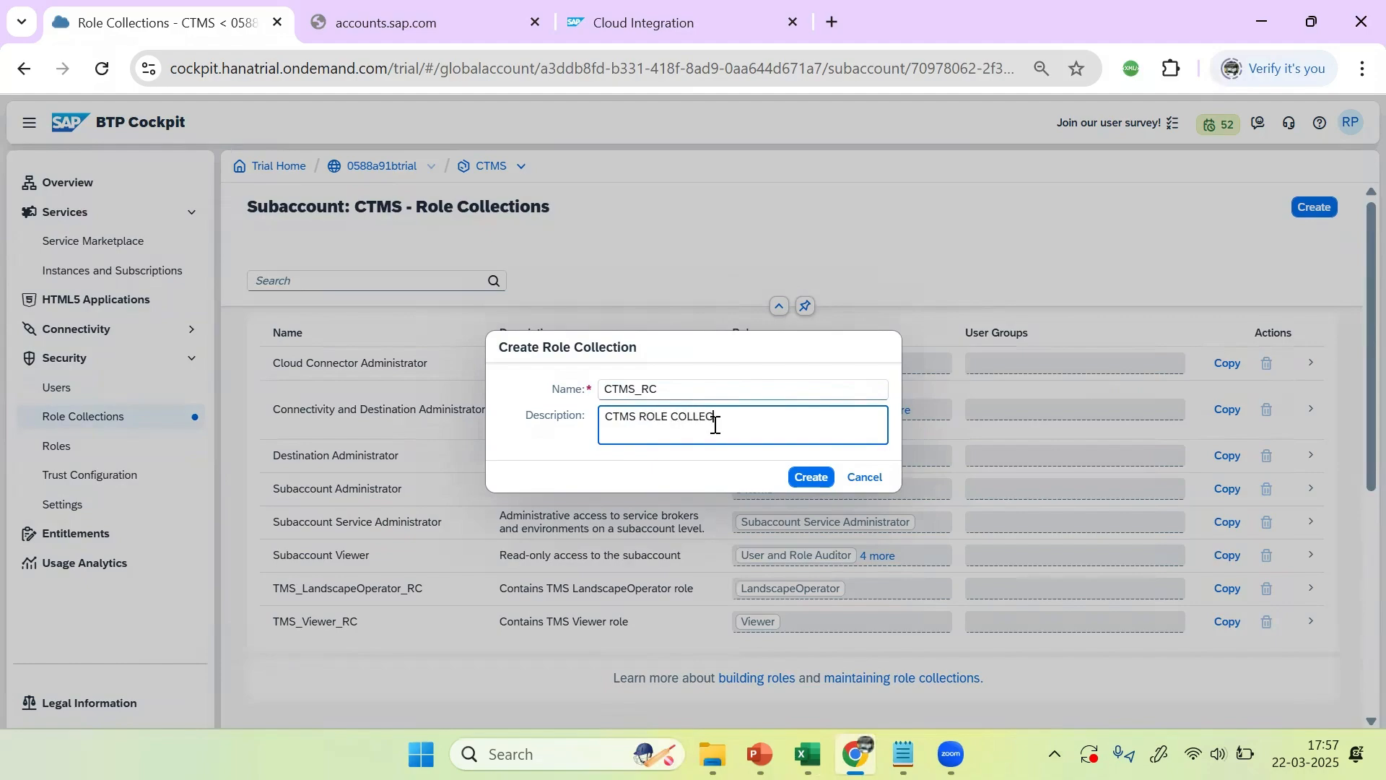
left_click(810, 476)
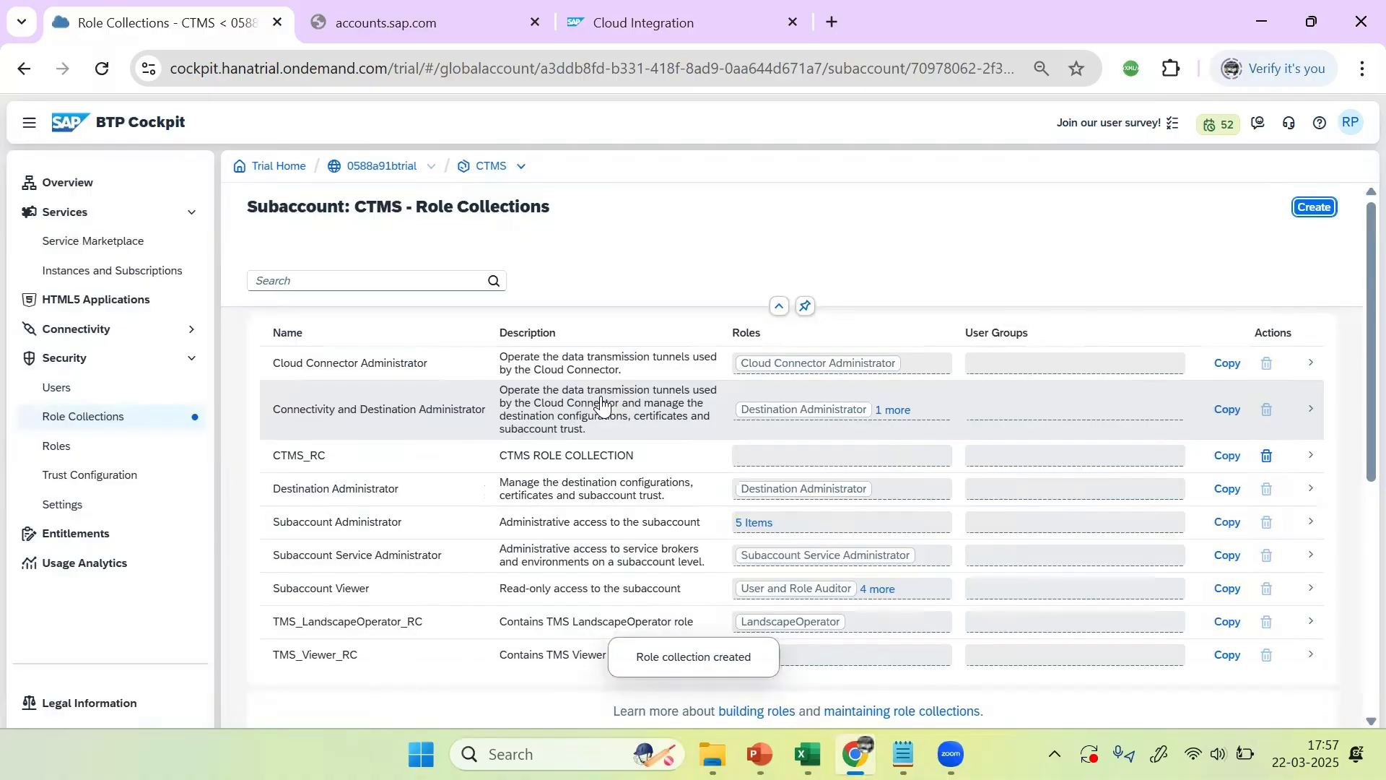
Step: Edit CTMS_RC and open the role picker, trying role name filters Tr and AD
left_click(283, 460)
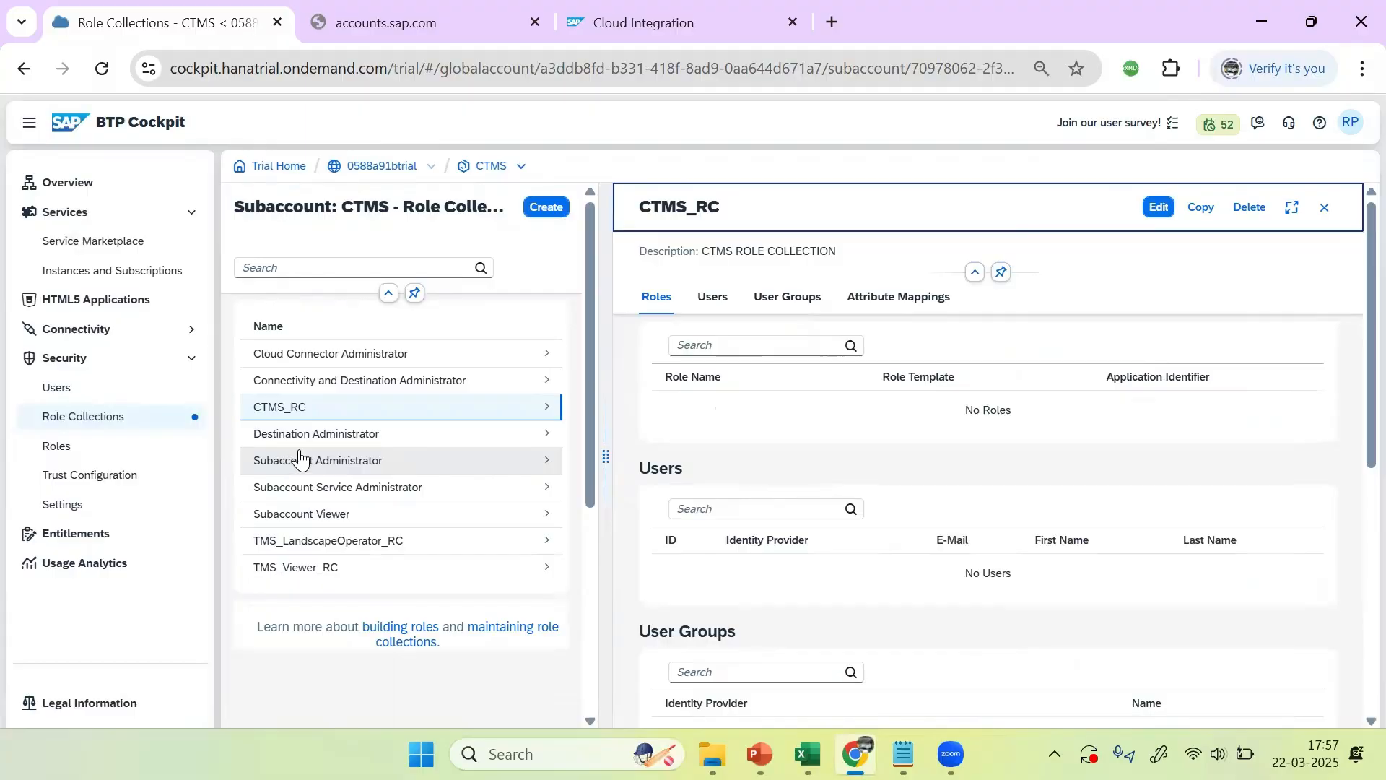
left_click(1157, 209)
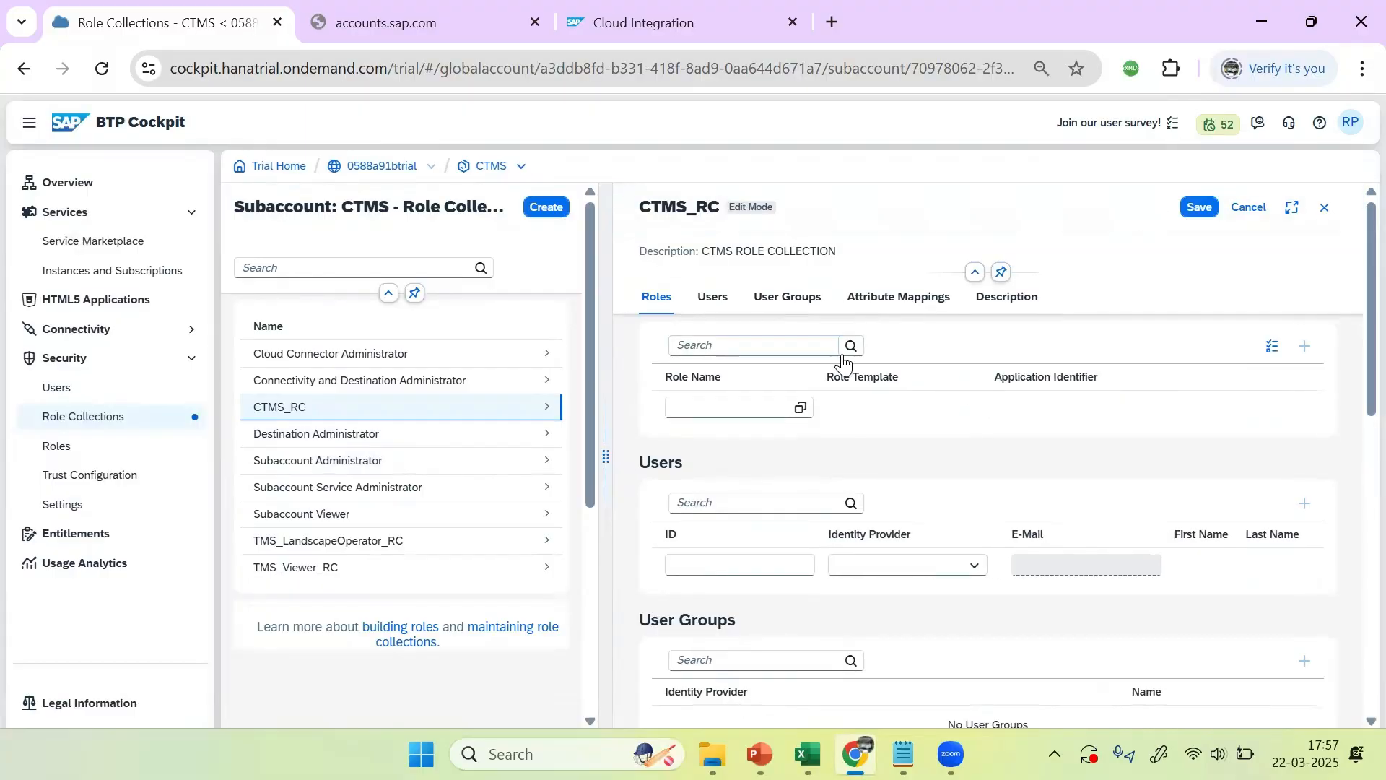
left_click(722, 412)
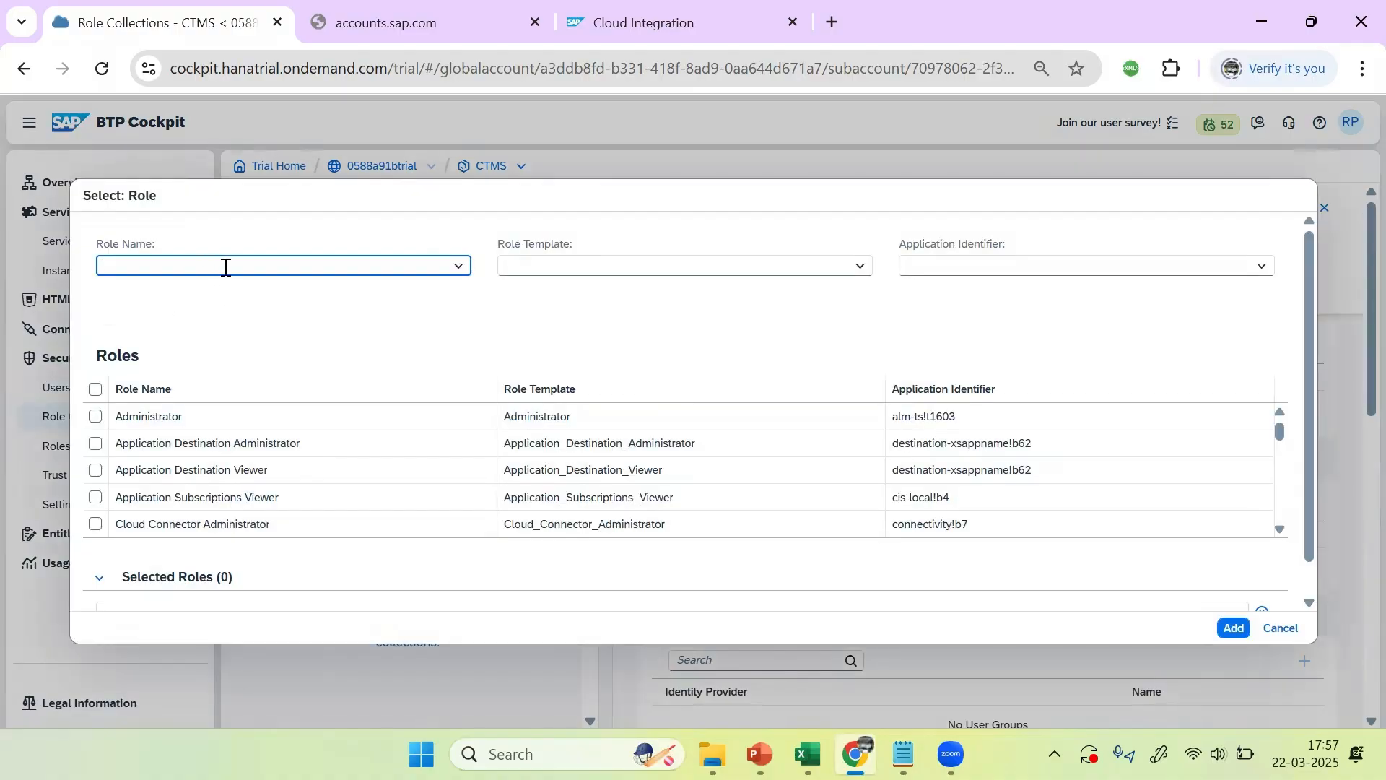
type("TransportOperator")
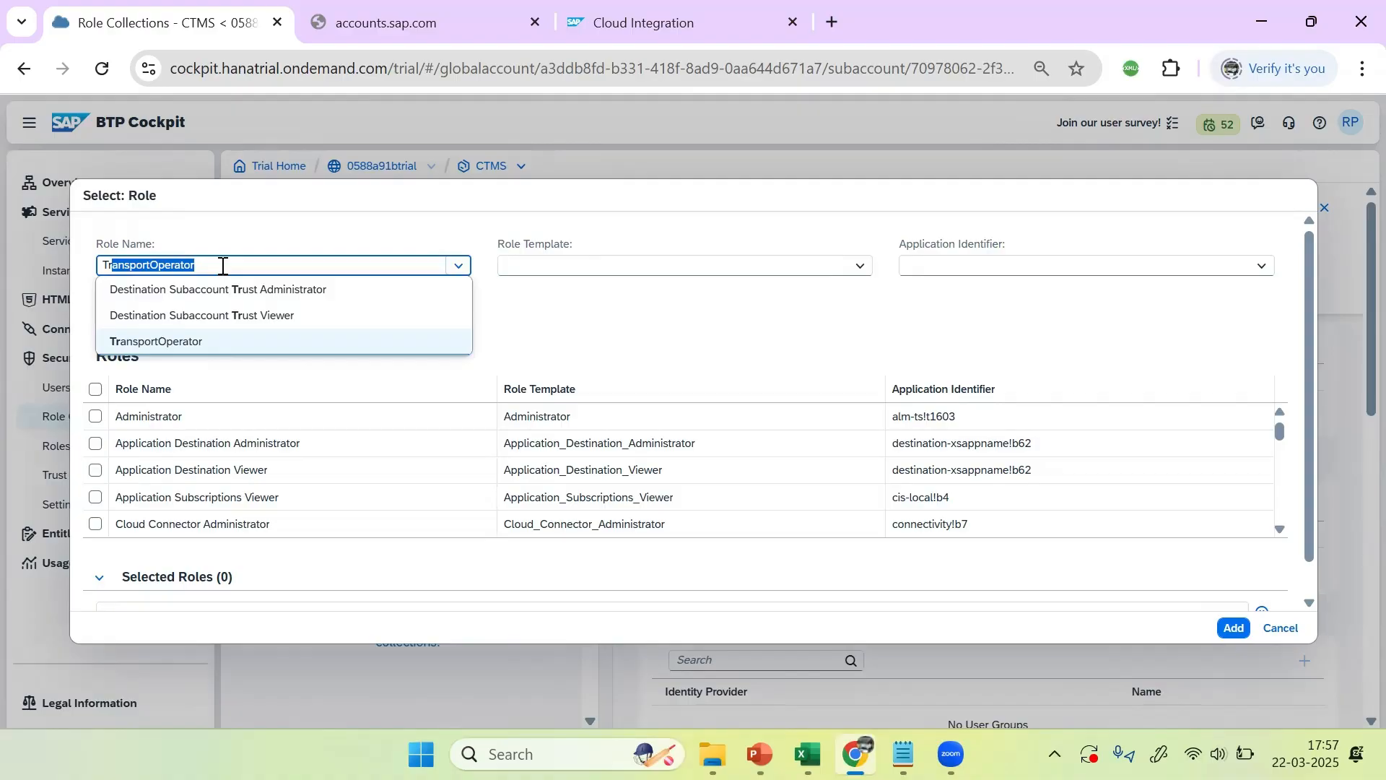
key("Return")
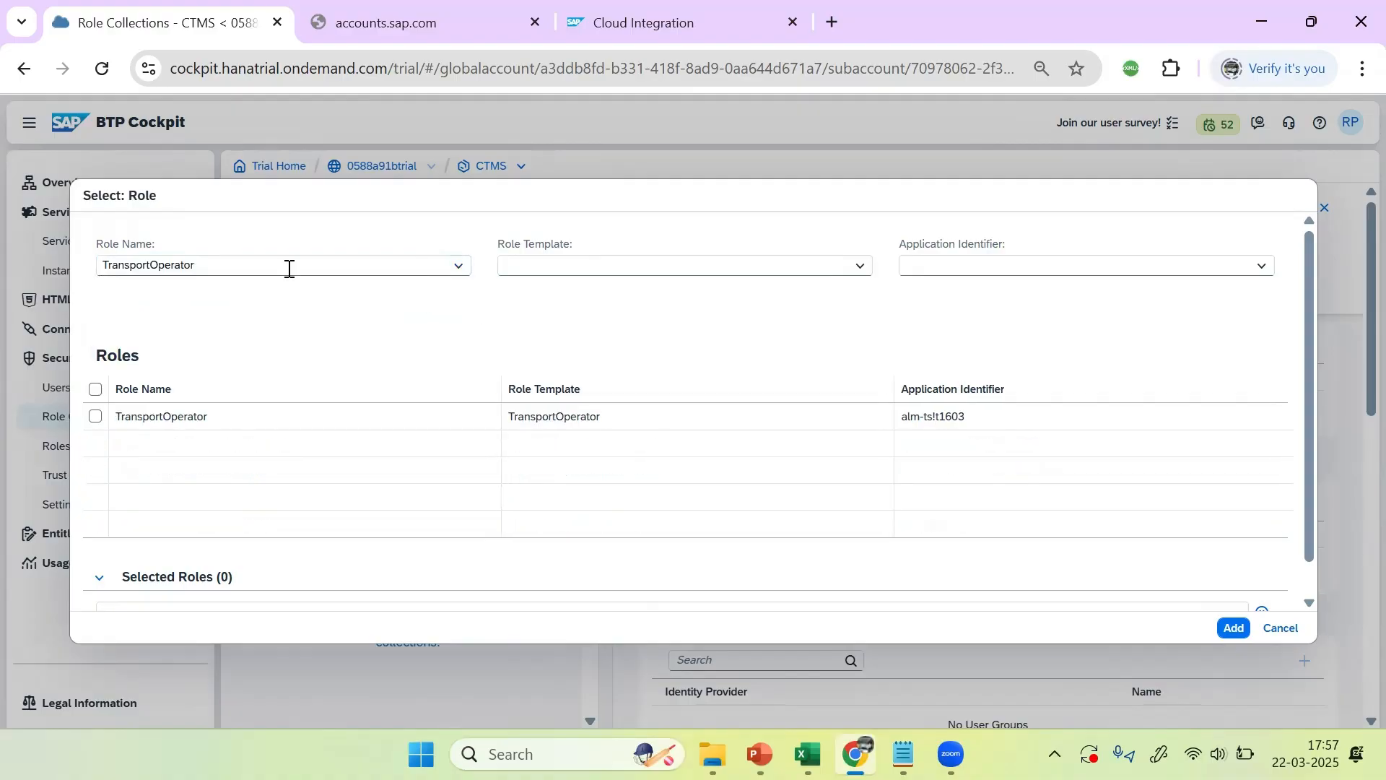
double_click(294, 269)
key("BackSpace")
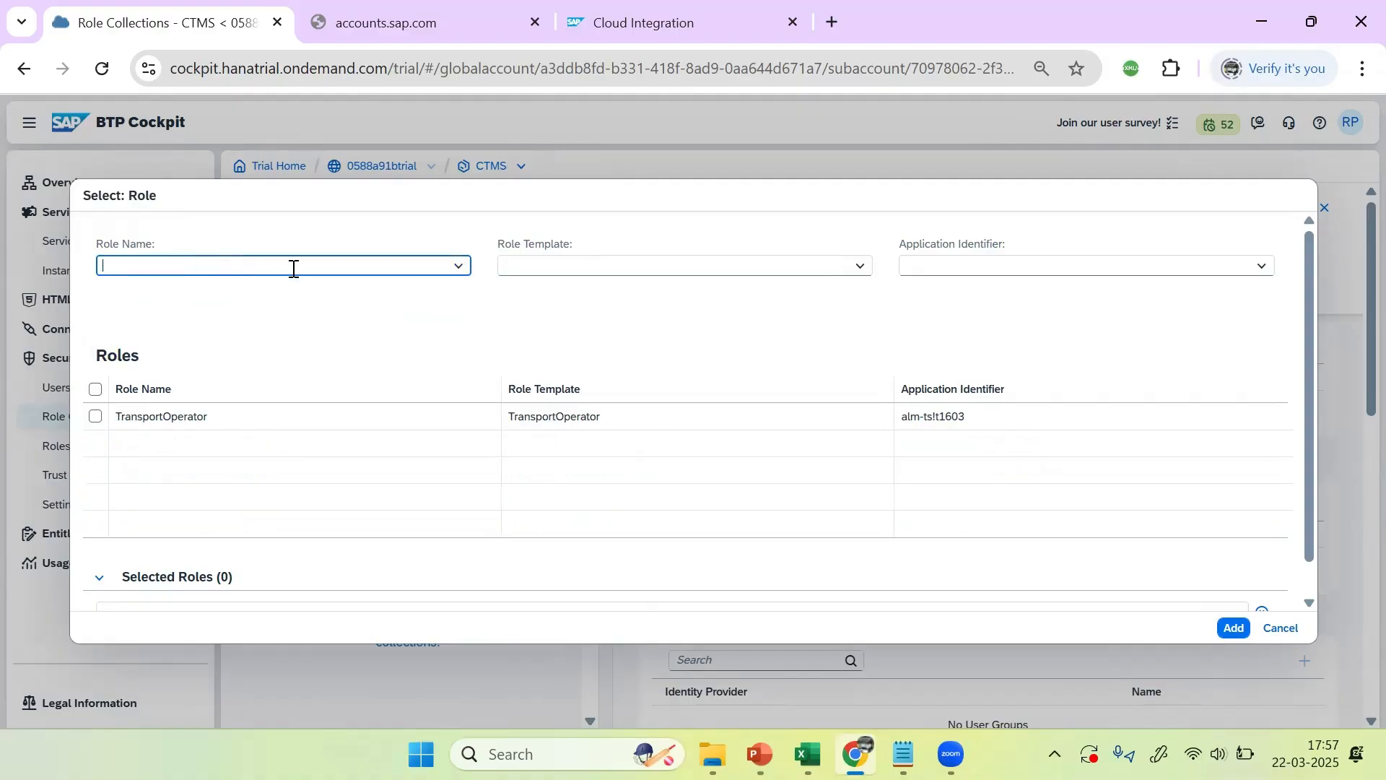
type("AD")
left_click(838, 302)
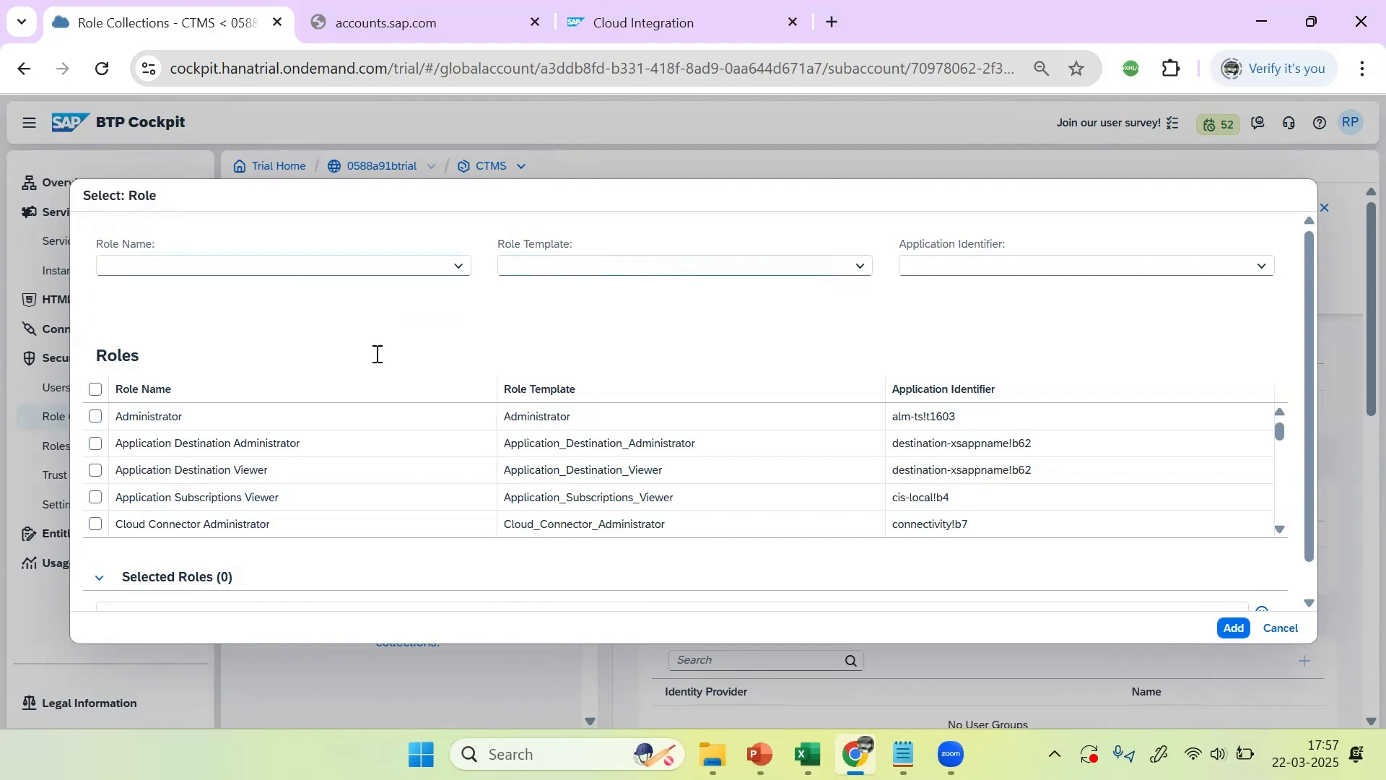
left_click(1284, 535)
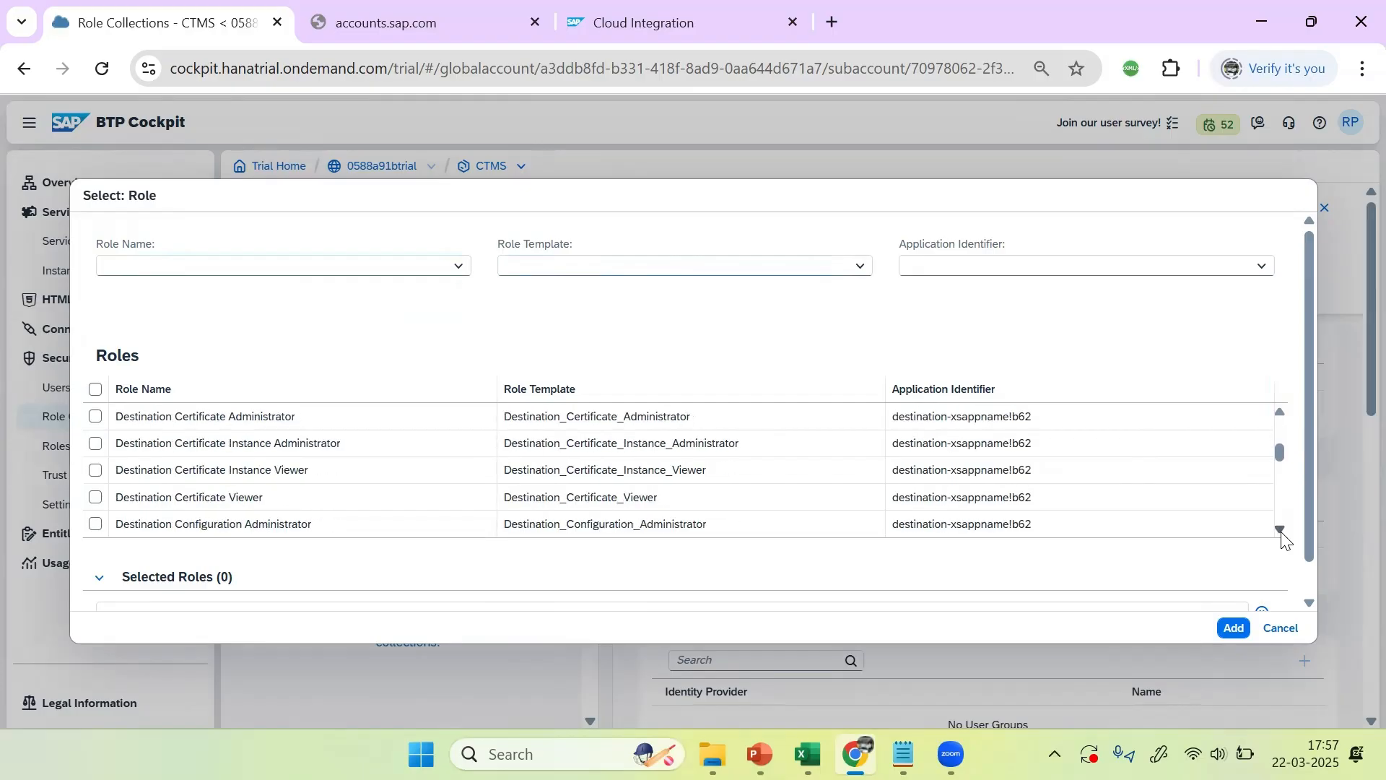
left_click_drag(1284, 535, 1284, 535)
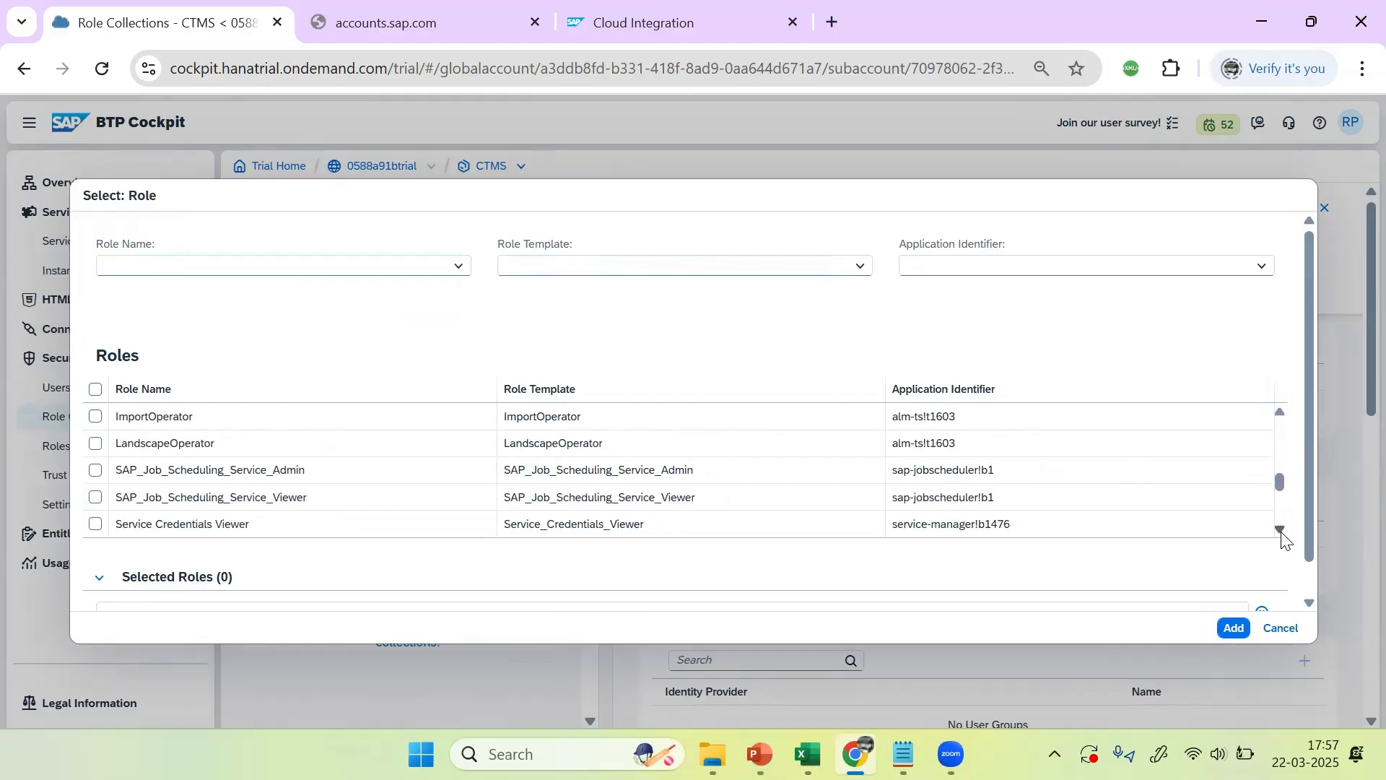
left_click(1280, 414)
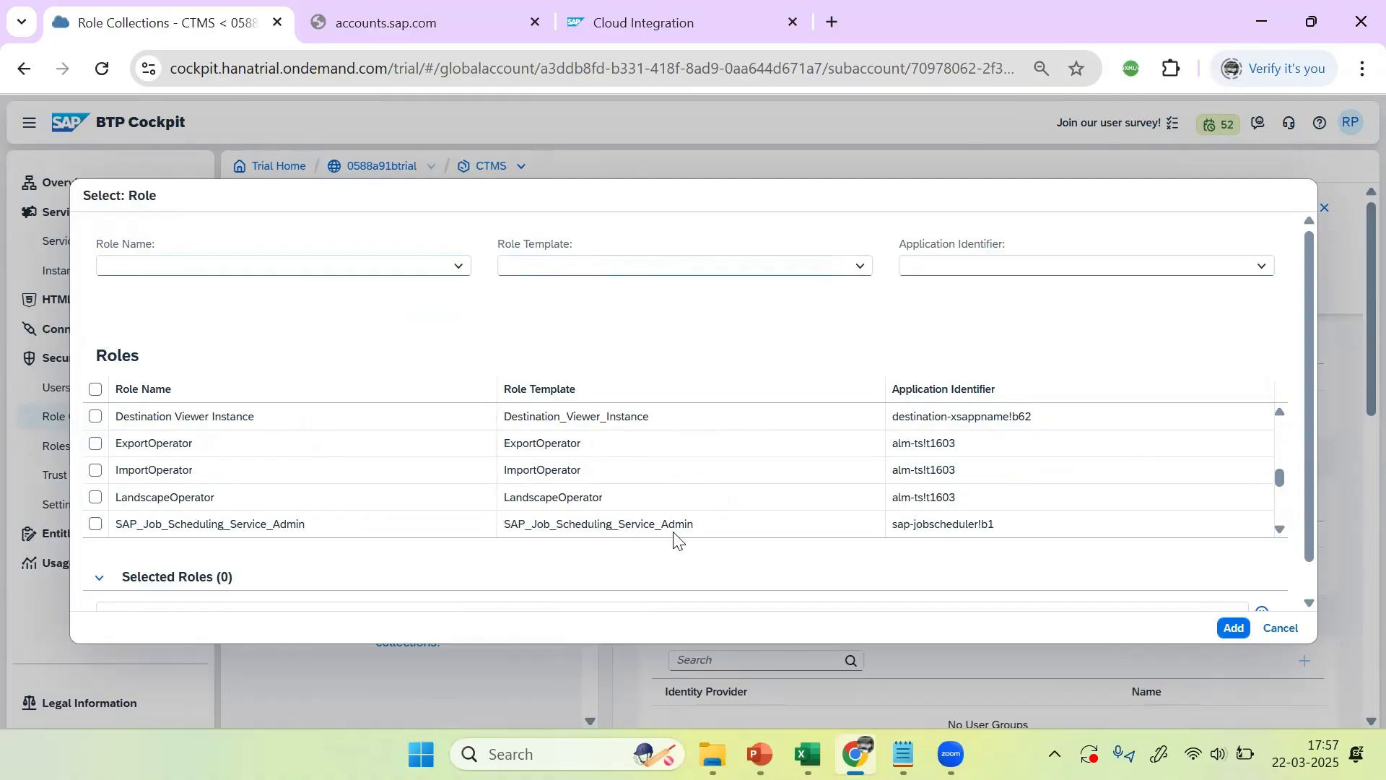
Step: Filter roles by alm-ts!t1603 and check Administrator, ExportOperator, ImportOperator, LandscapeOperator, TransportOperator
left_click(937, 267)
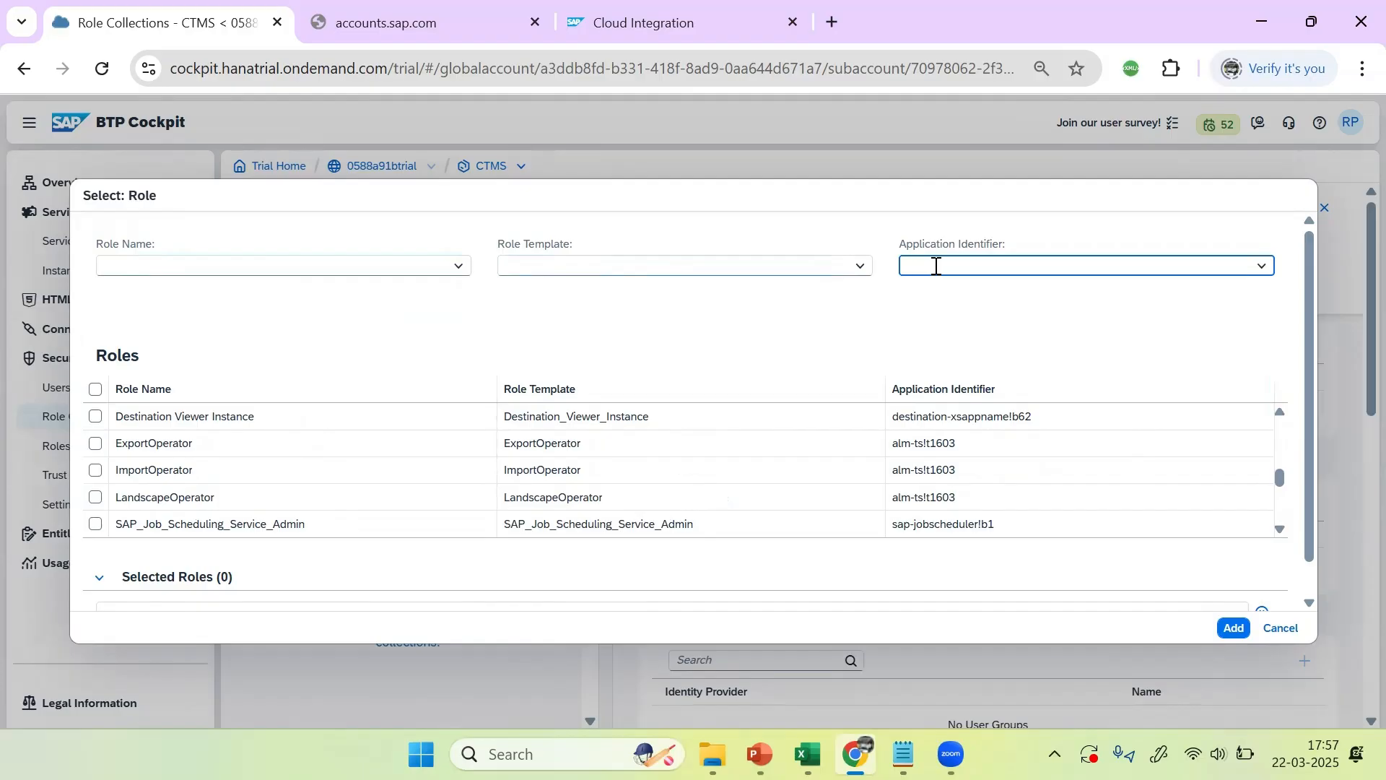
type("alm-ts!t1603")
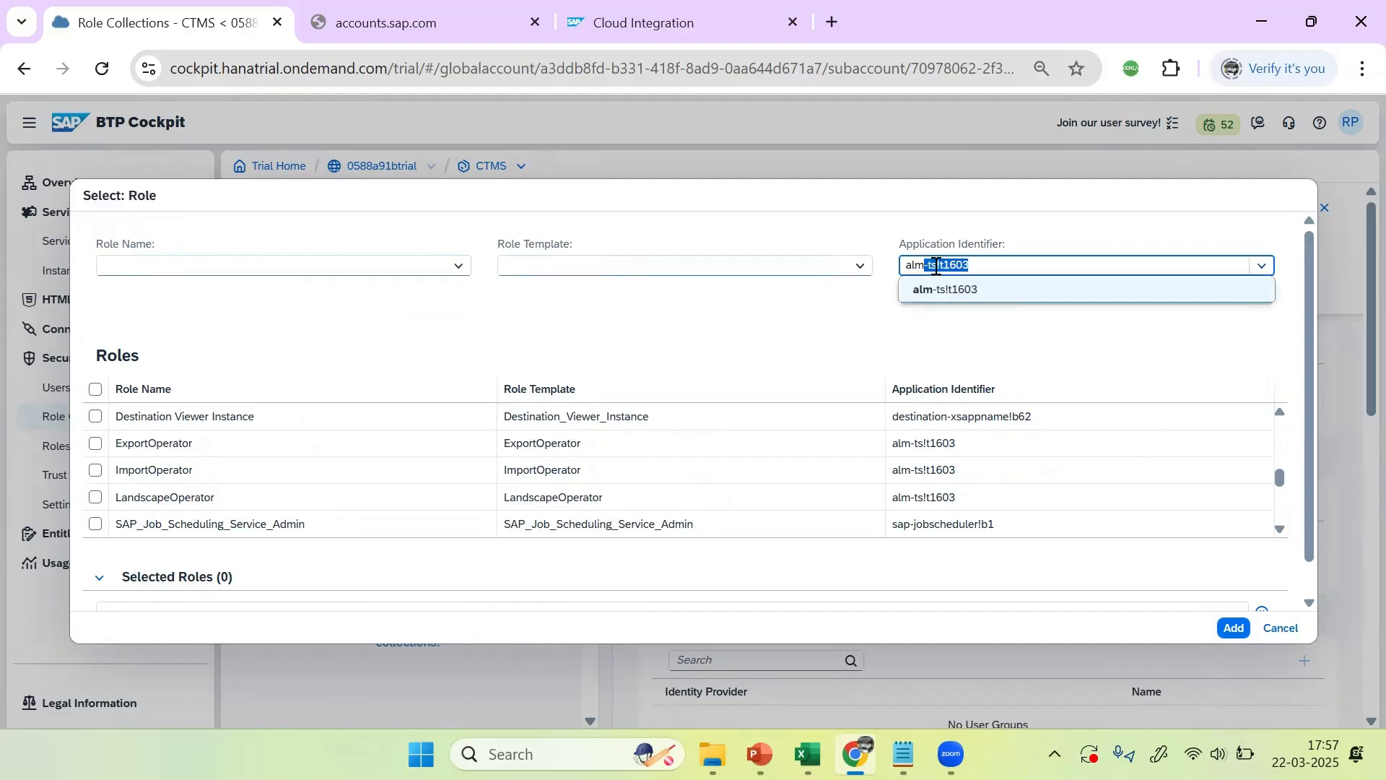
key("Return")
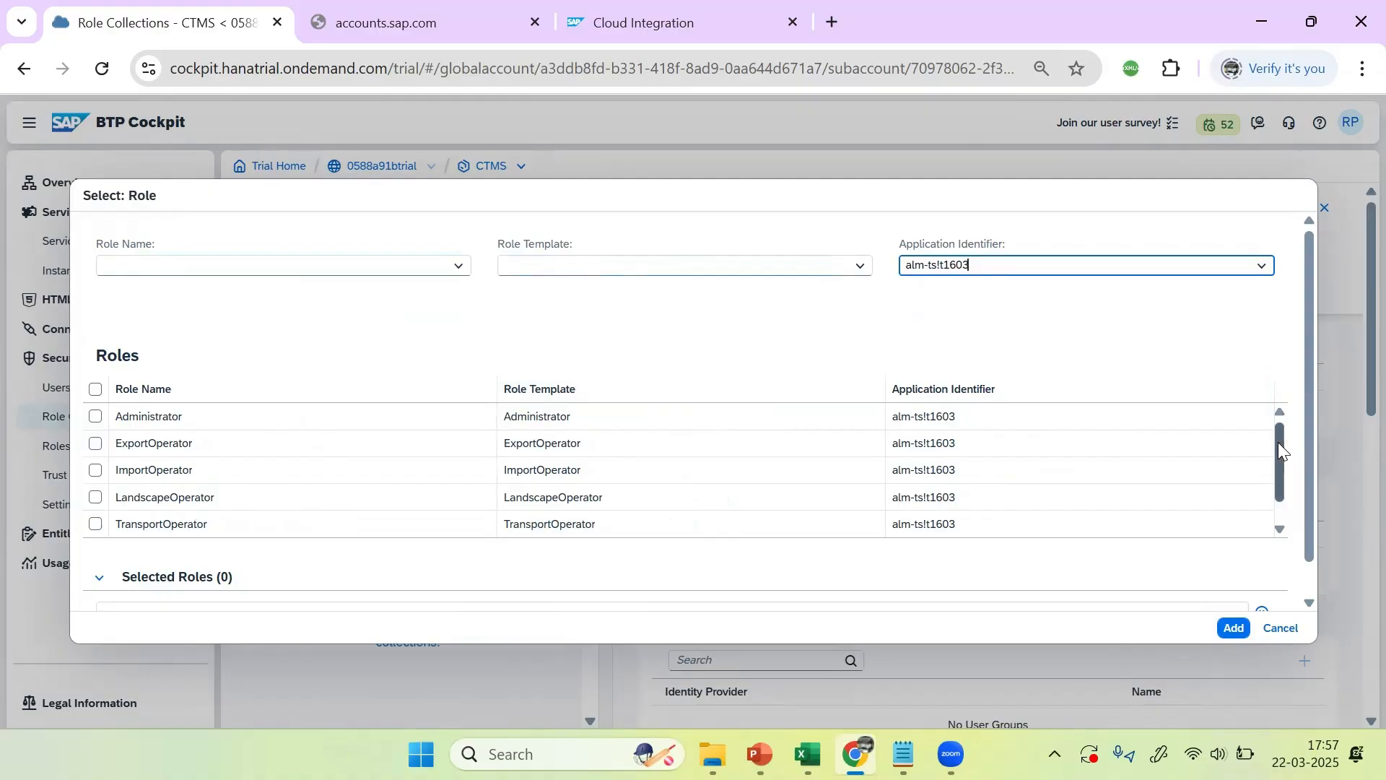
left_click_drag(1278, 451, 1249, 409)
left_click(97, 419)
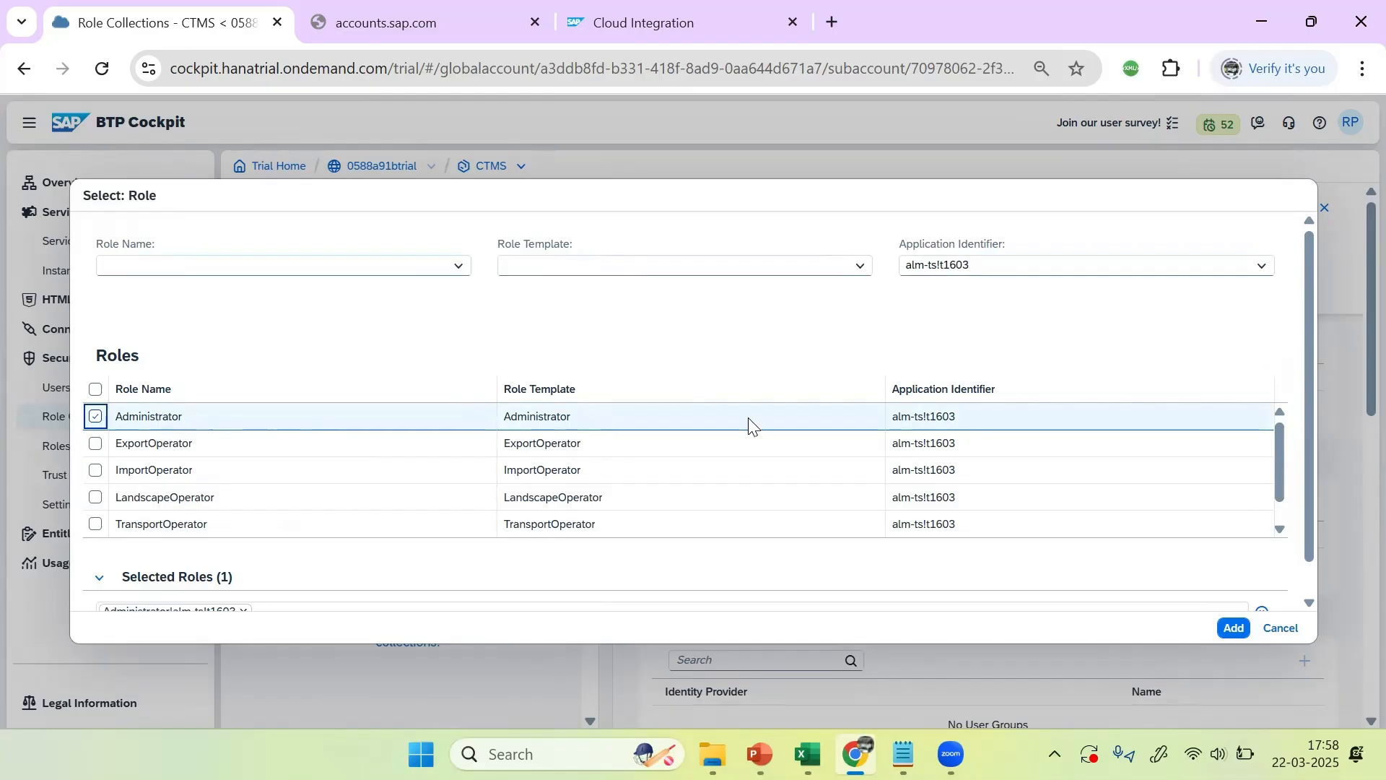
left_click(95, 443)
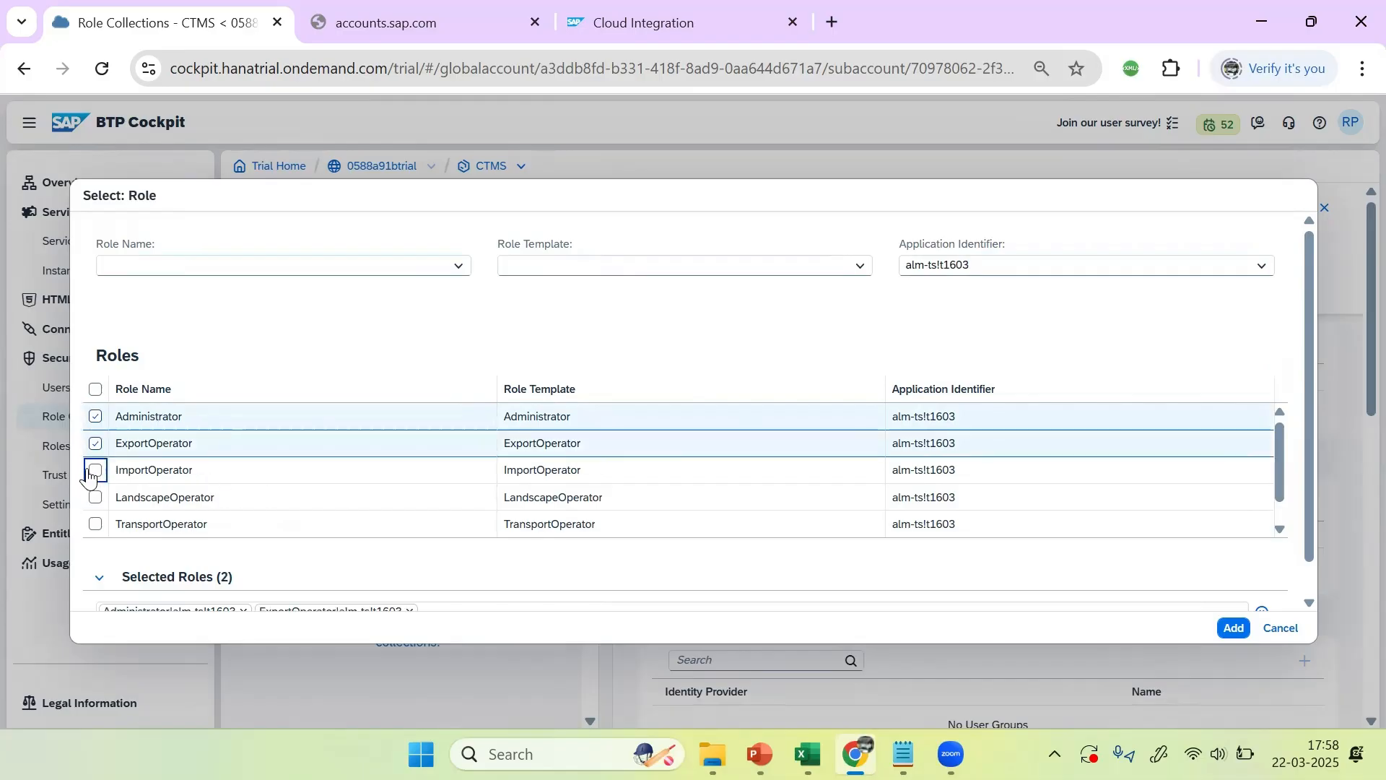
left_click(93, 470)
left_click(94, 496)
left_click(95, 524)
scroll(186, 549, "down", 1)
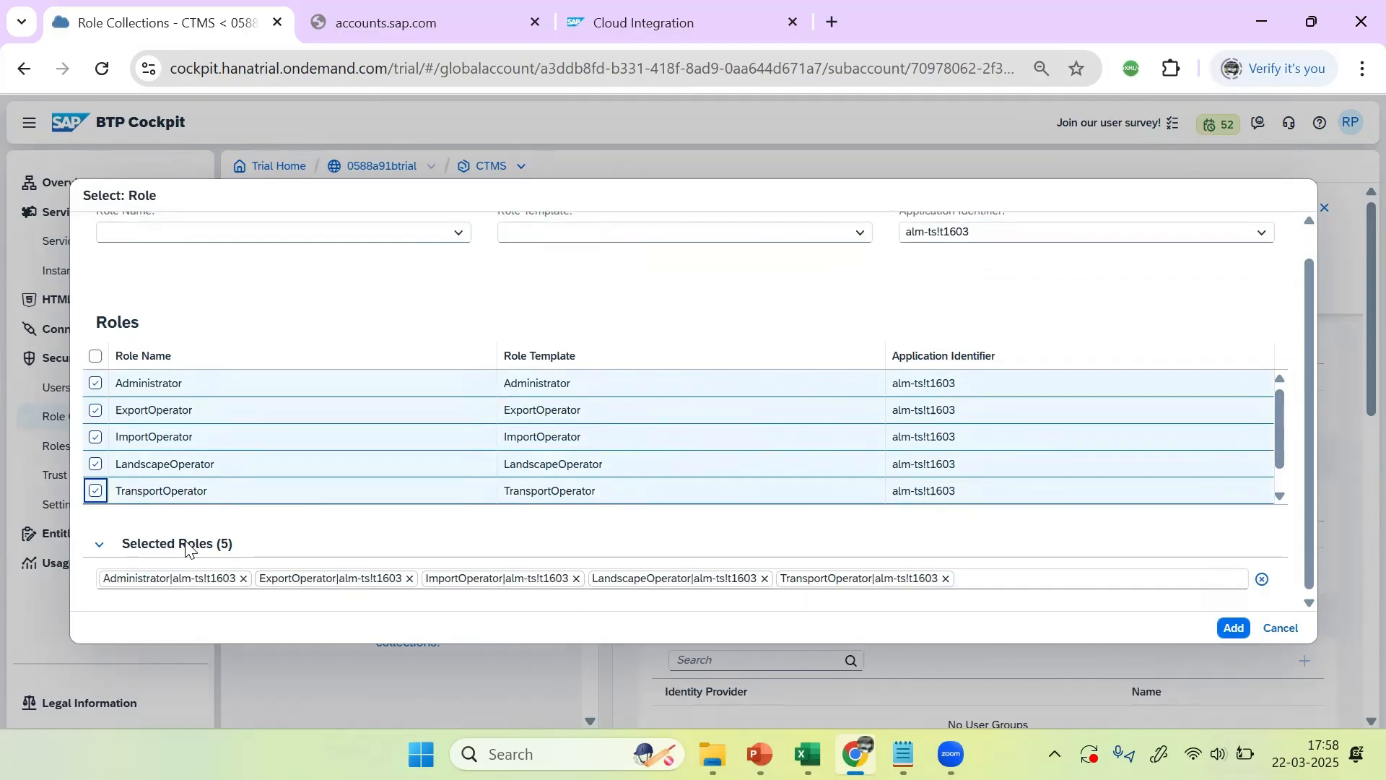
scroll(140, 426, "down", 1)
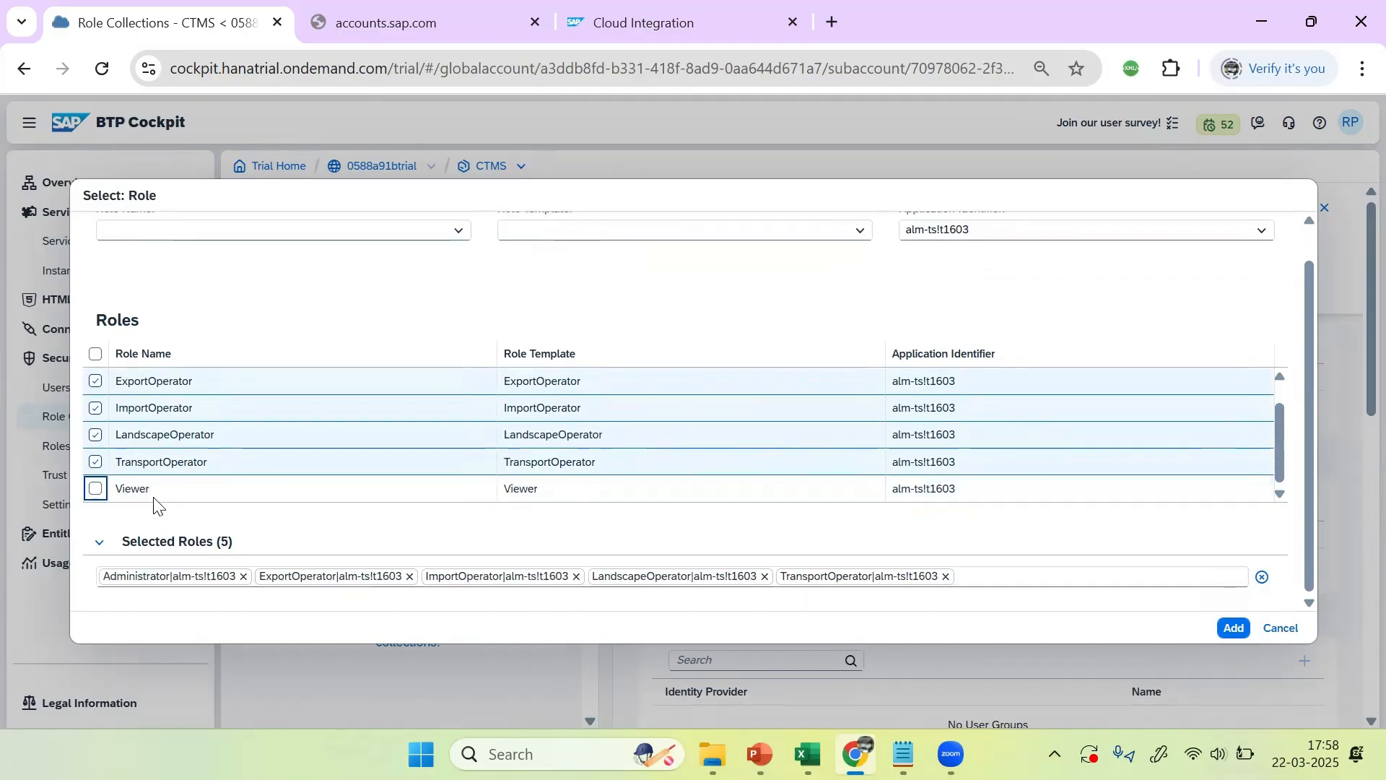
Step: Add the five roles, assign the trial account's user to CTMS_RC, and save
left_click(1235, 629)
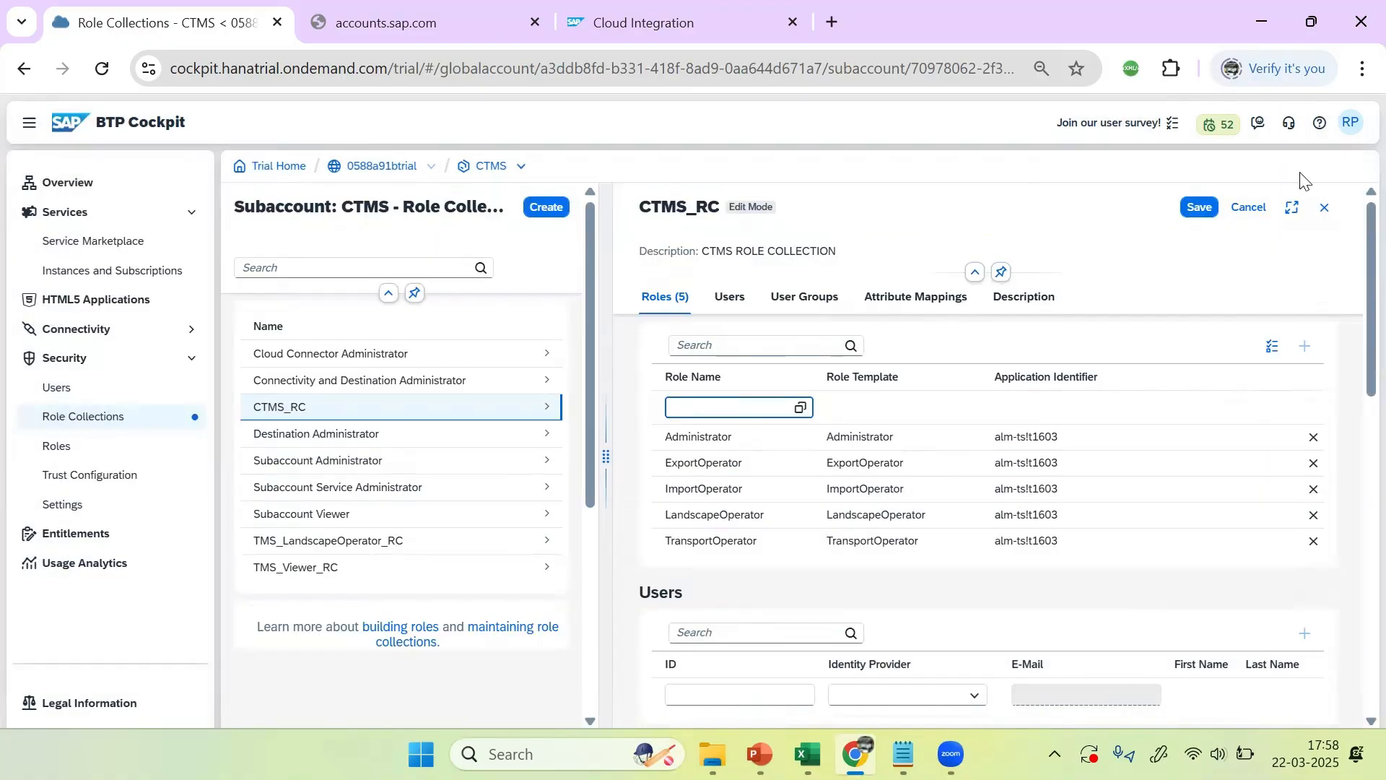
scroll(1347, 473, "down", 3)
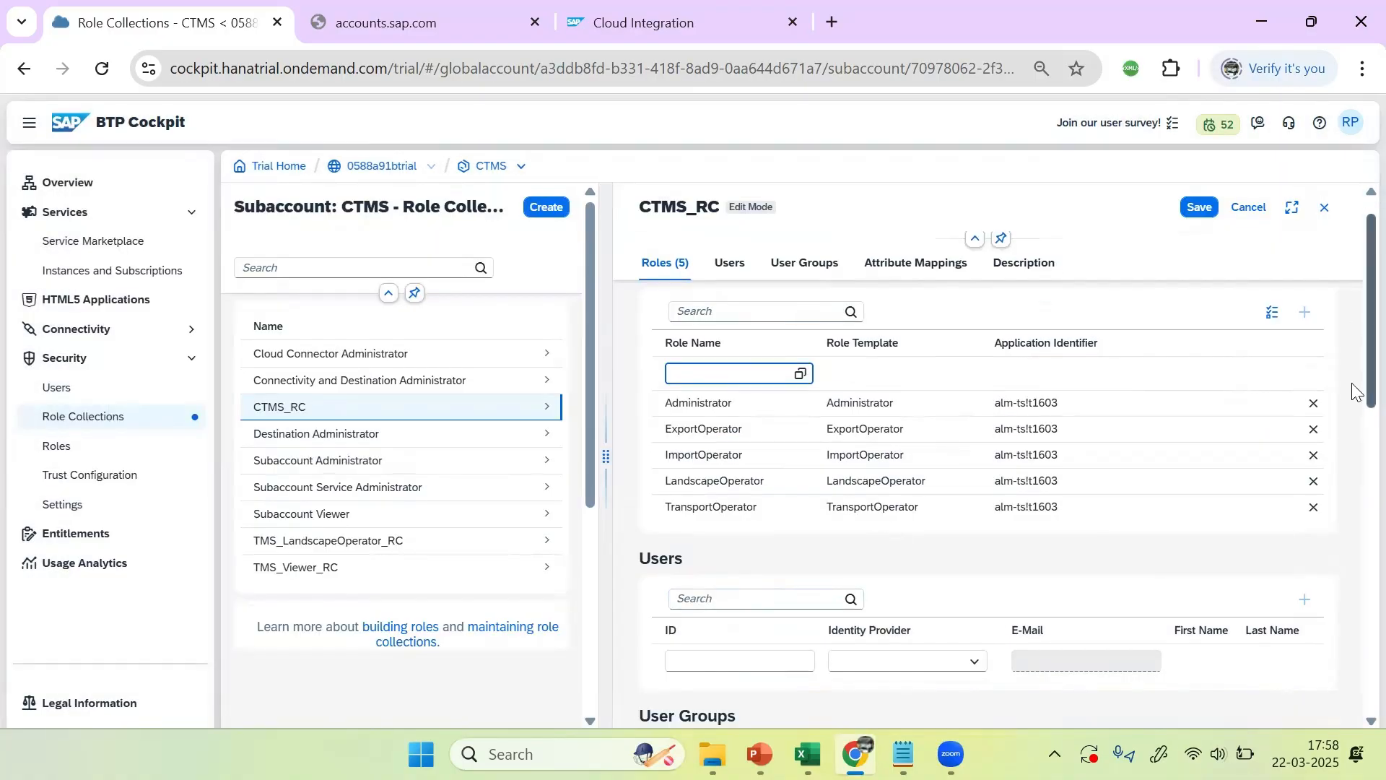
left_click(670, 364)
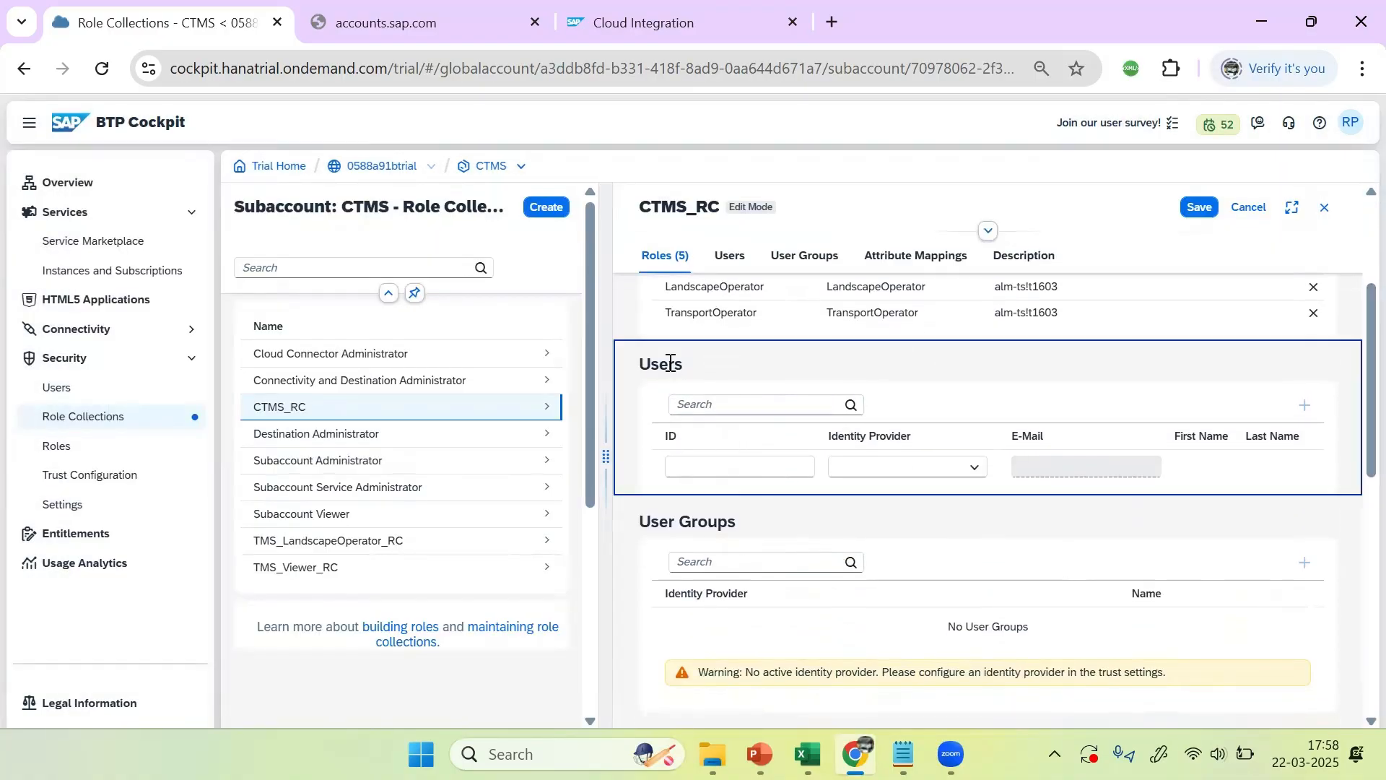
left_click(740, 468)
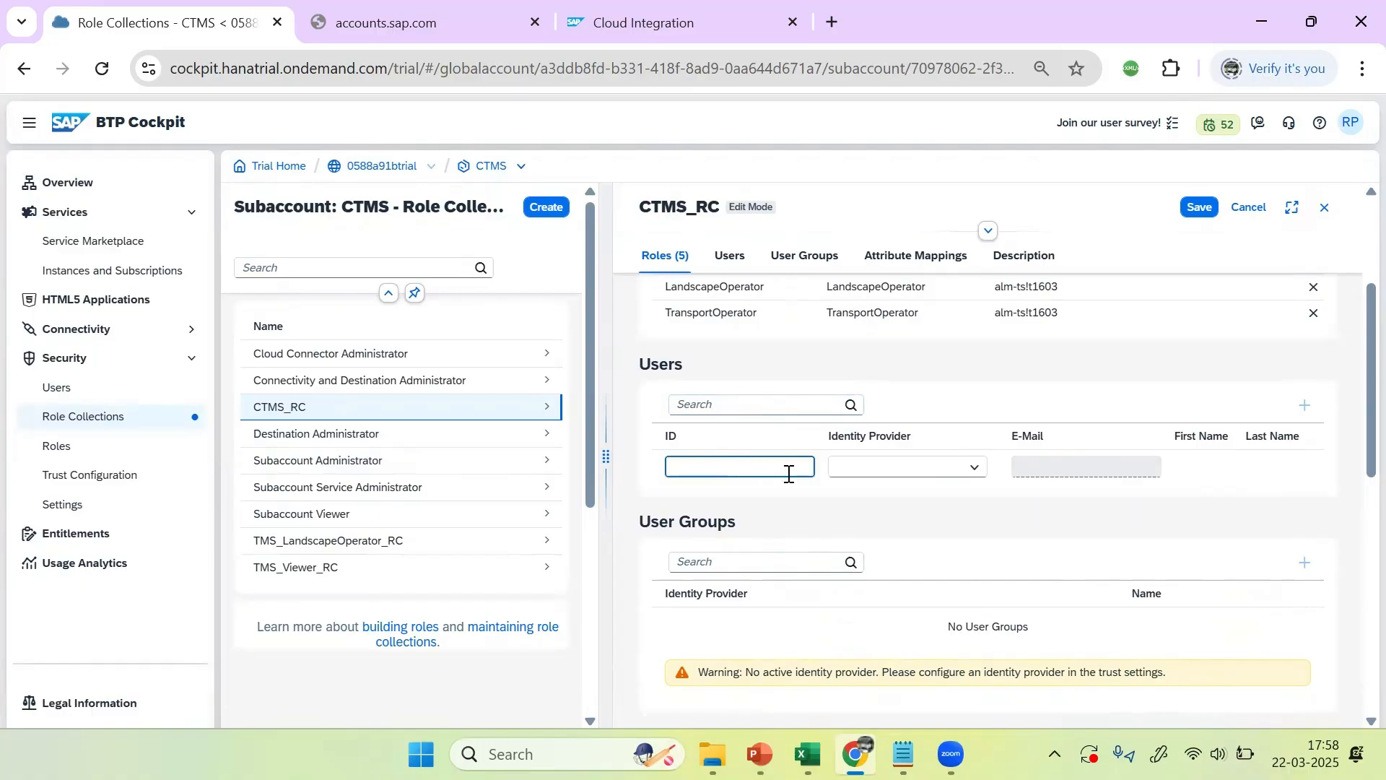
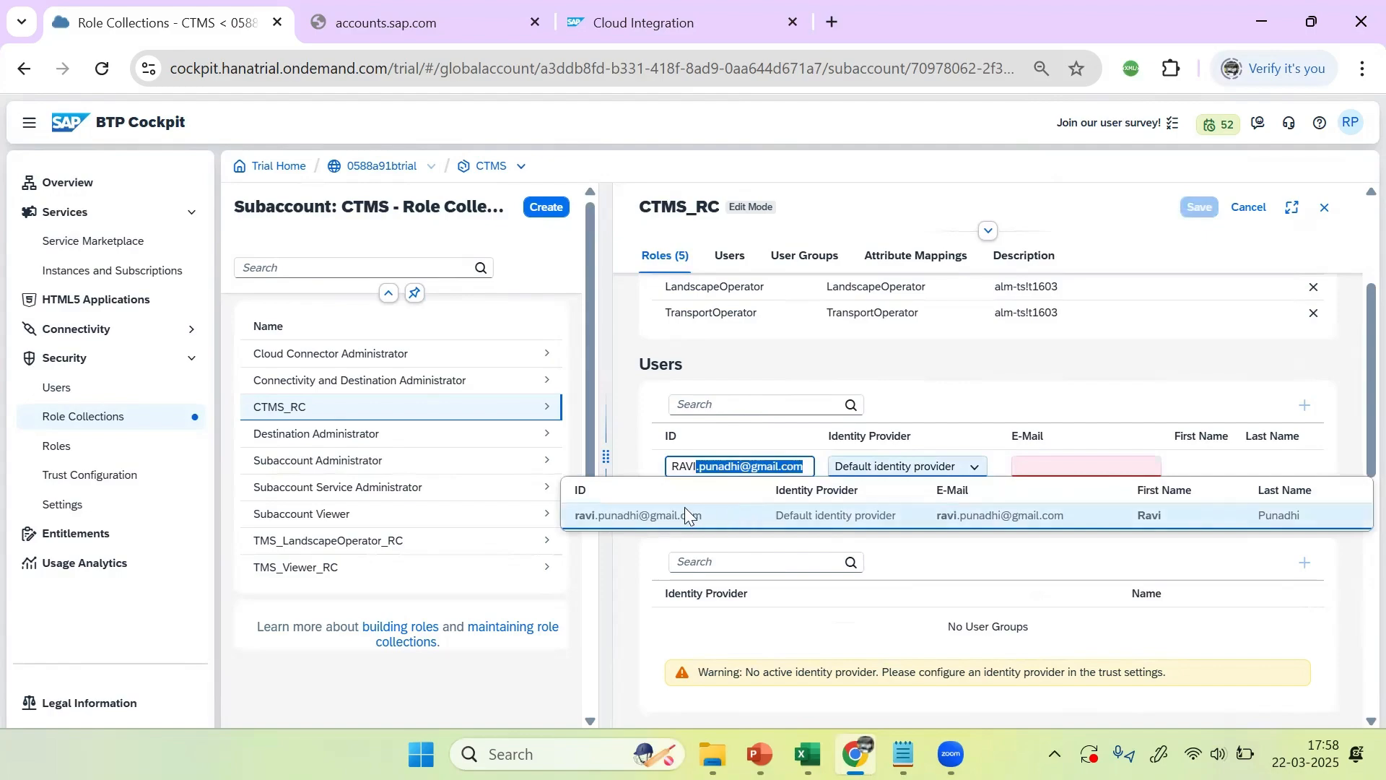
left_click(687, 514)
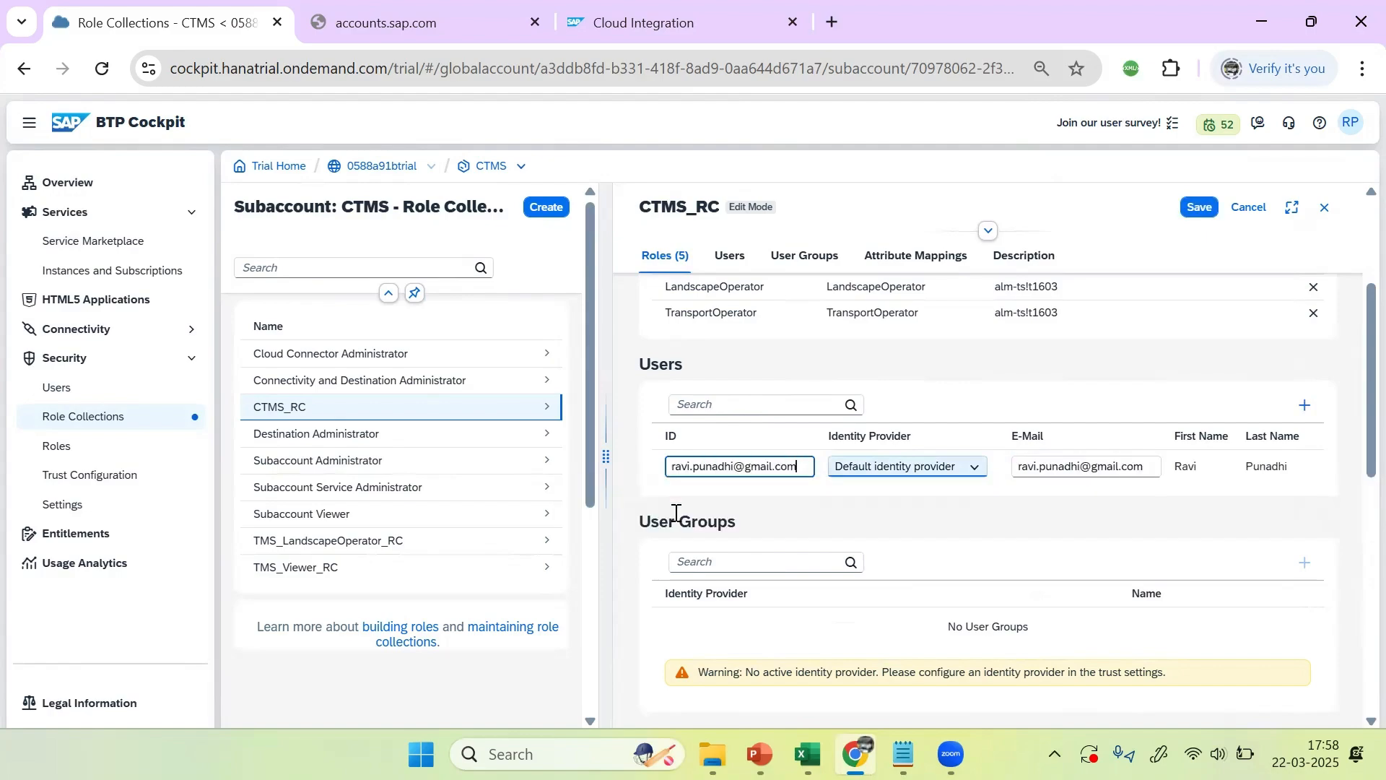
left_click(1200, 208)
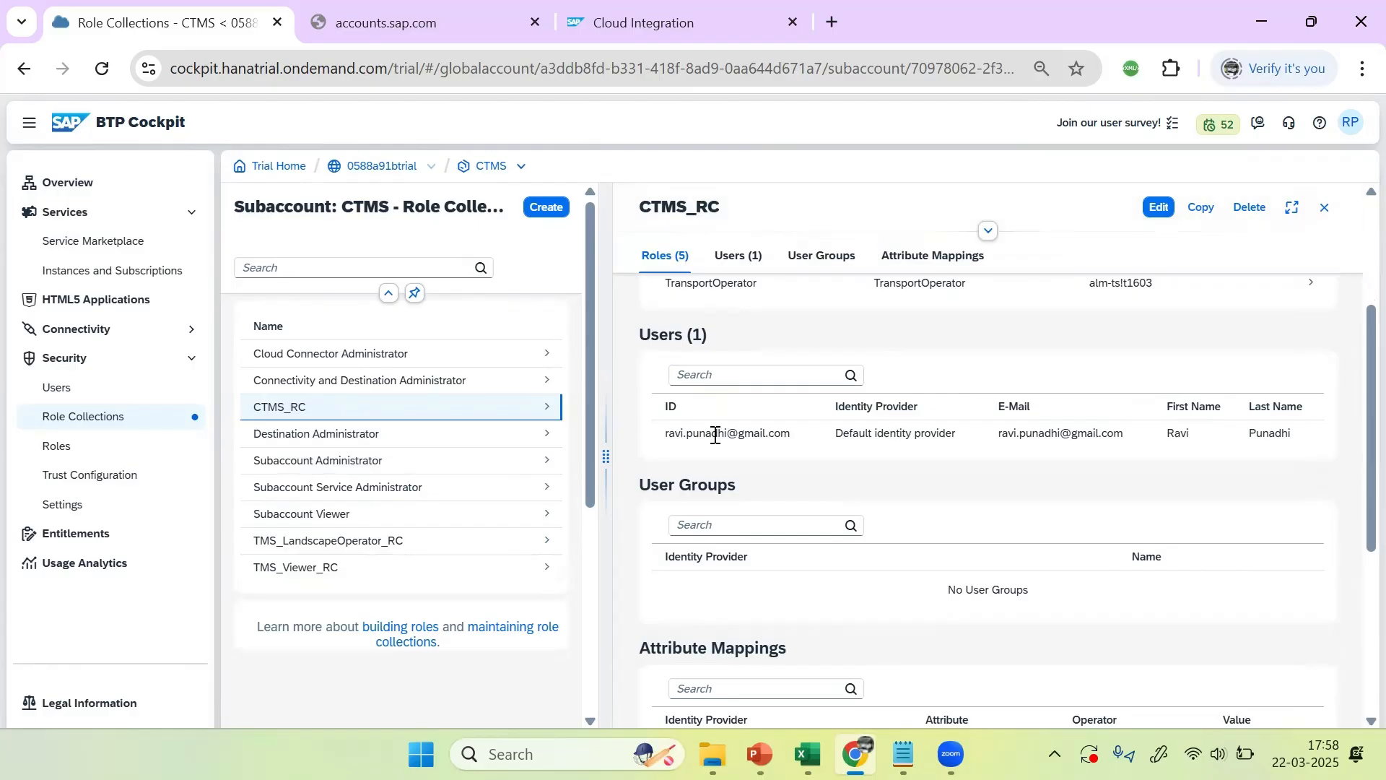
Step: Close the CTMS_RC role collection details to show the full role collections list
left_click(1325, 208)
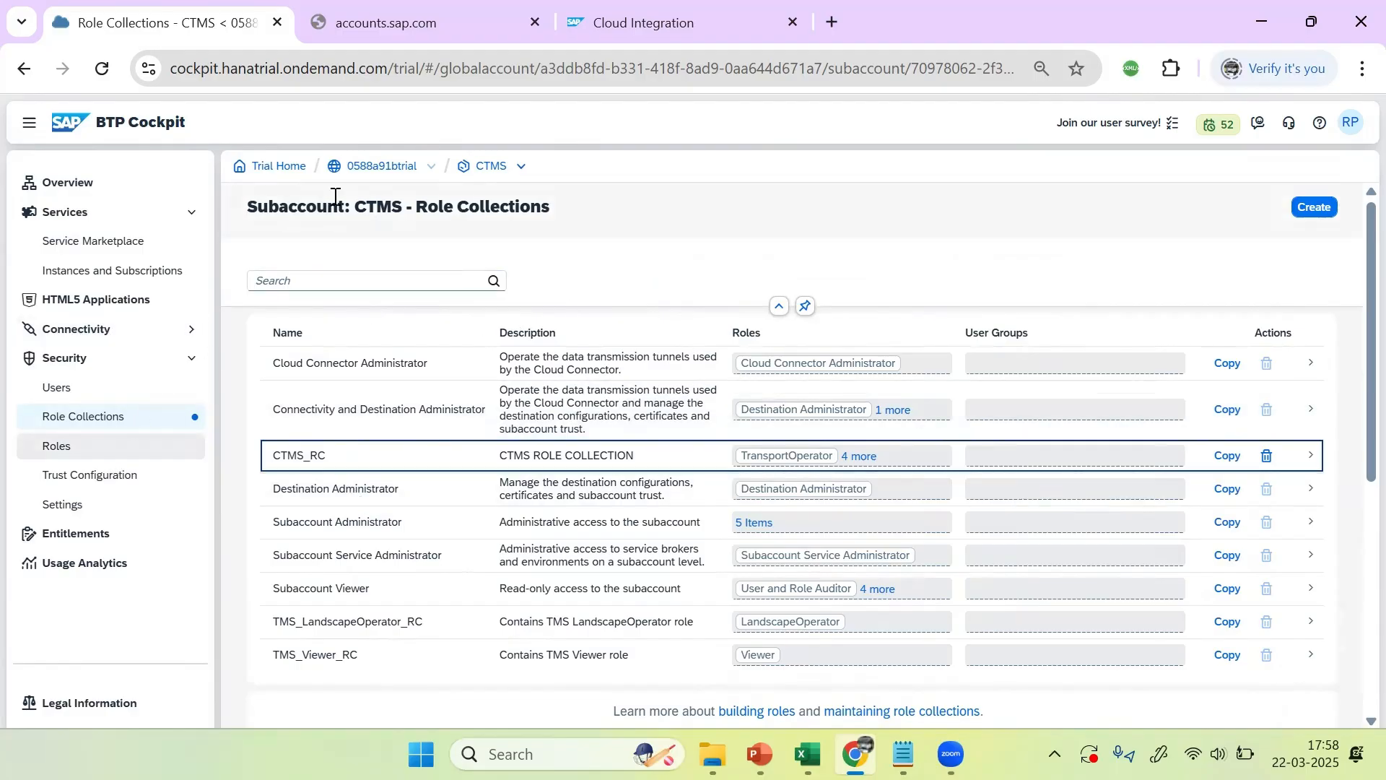
Step: From the 0588a91btrial global account, open the CTMS subaccount in an incognito window
double_click(395, 168)
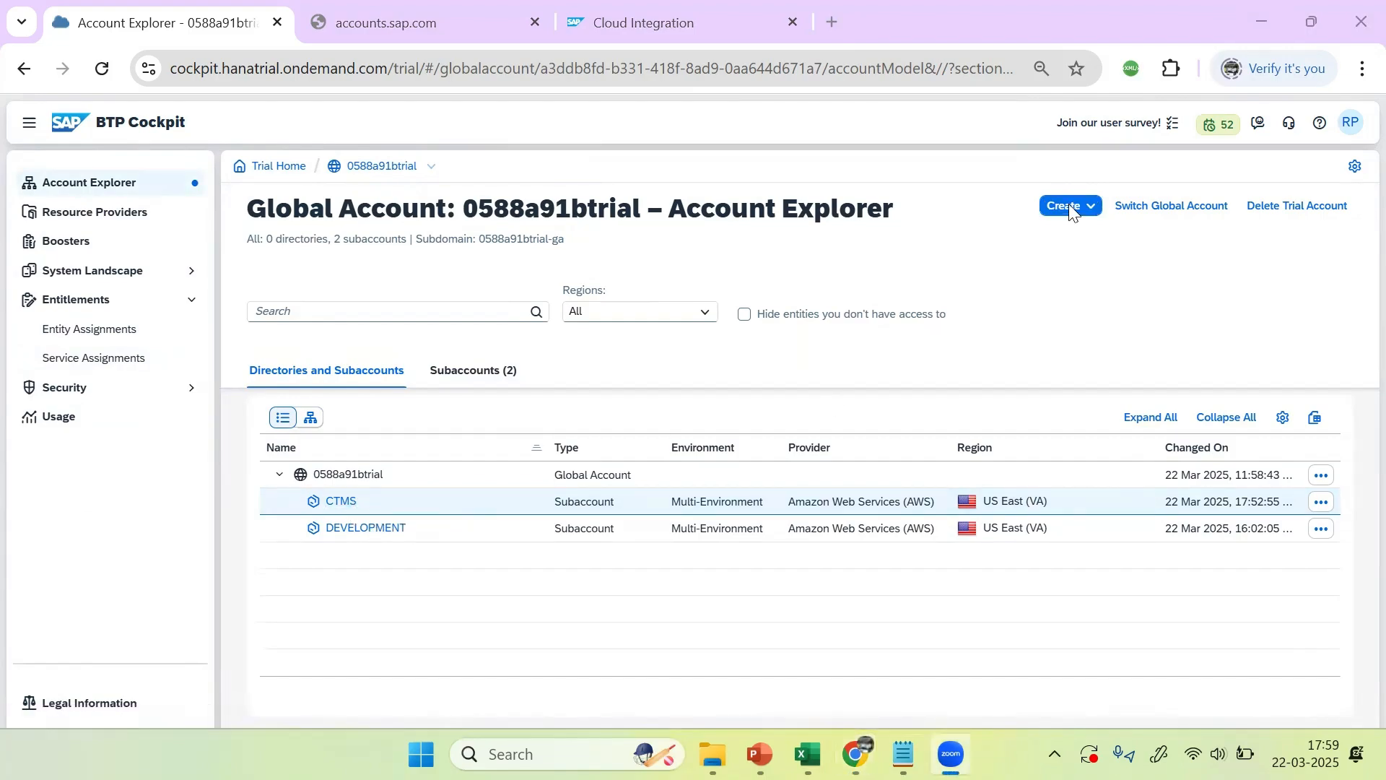
right_click(346, 499)
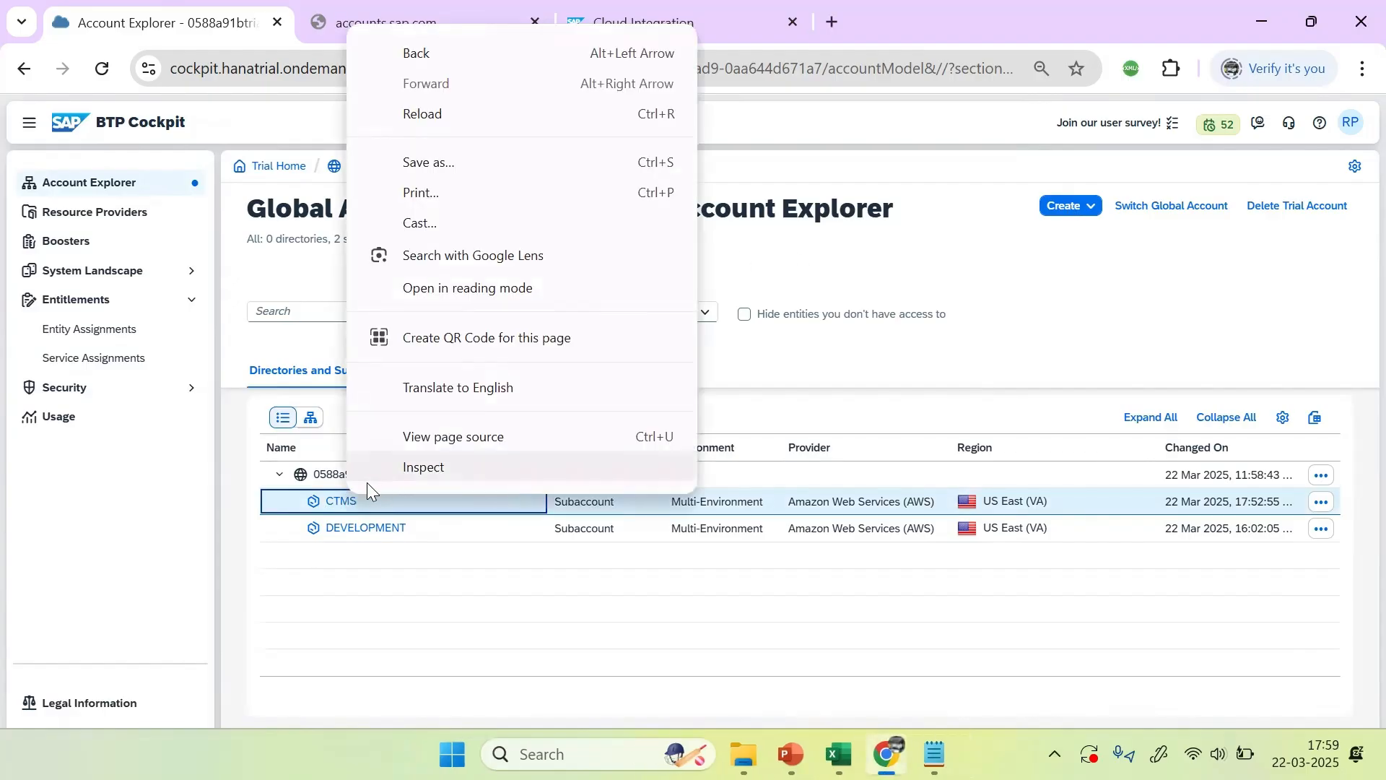
left_click(370, 583)
right_click(347, 506)
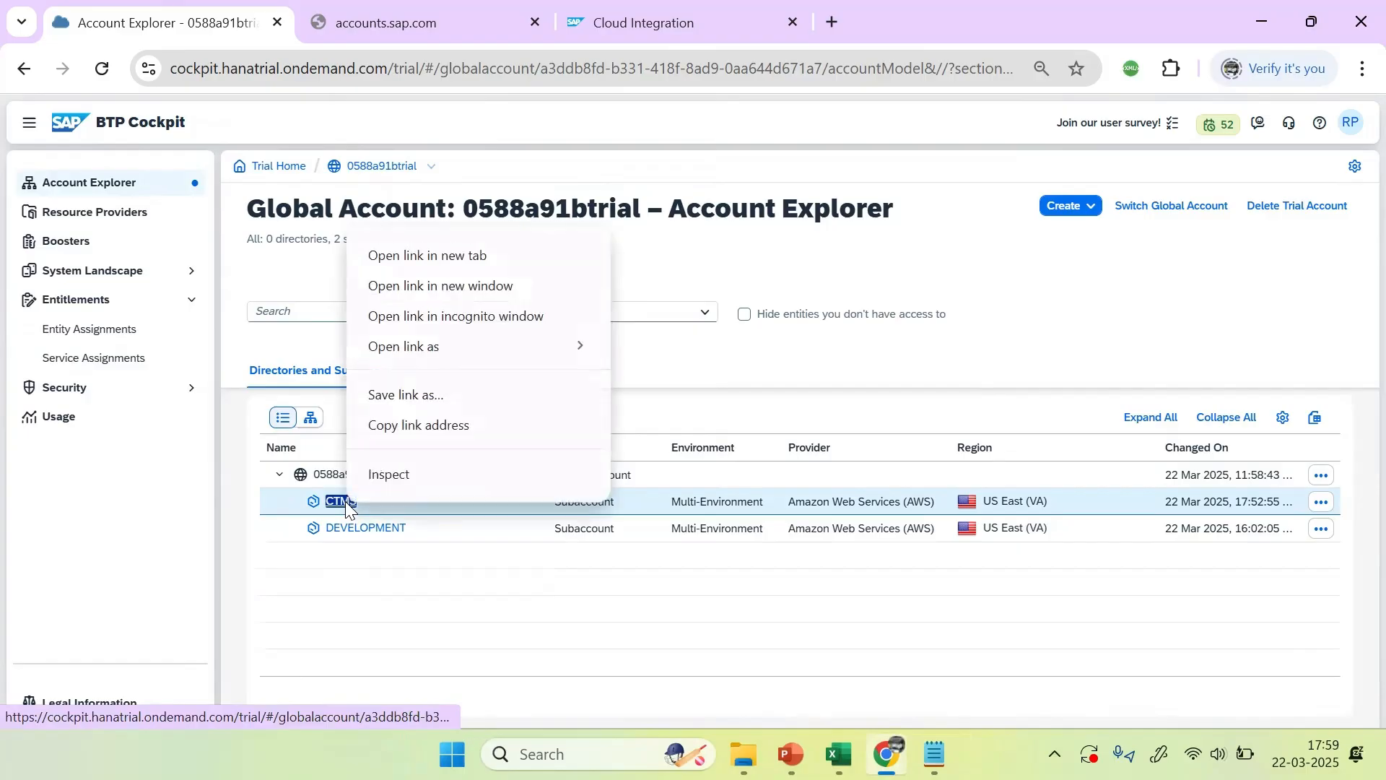
left_click(449, 317)
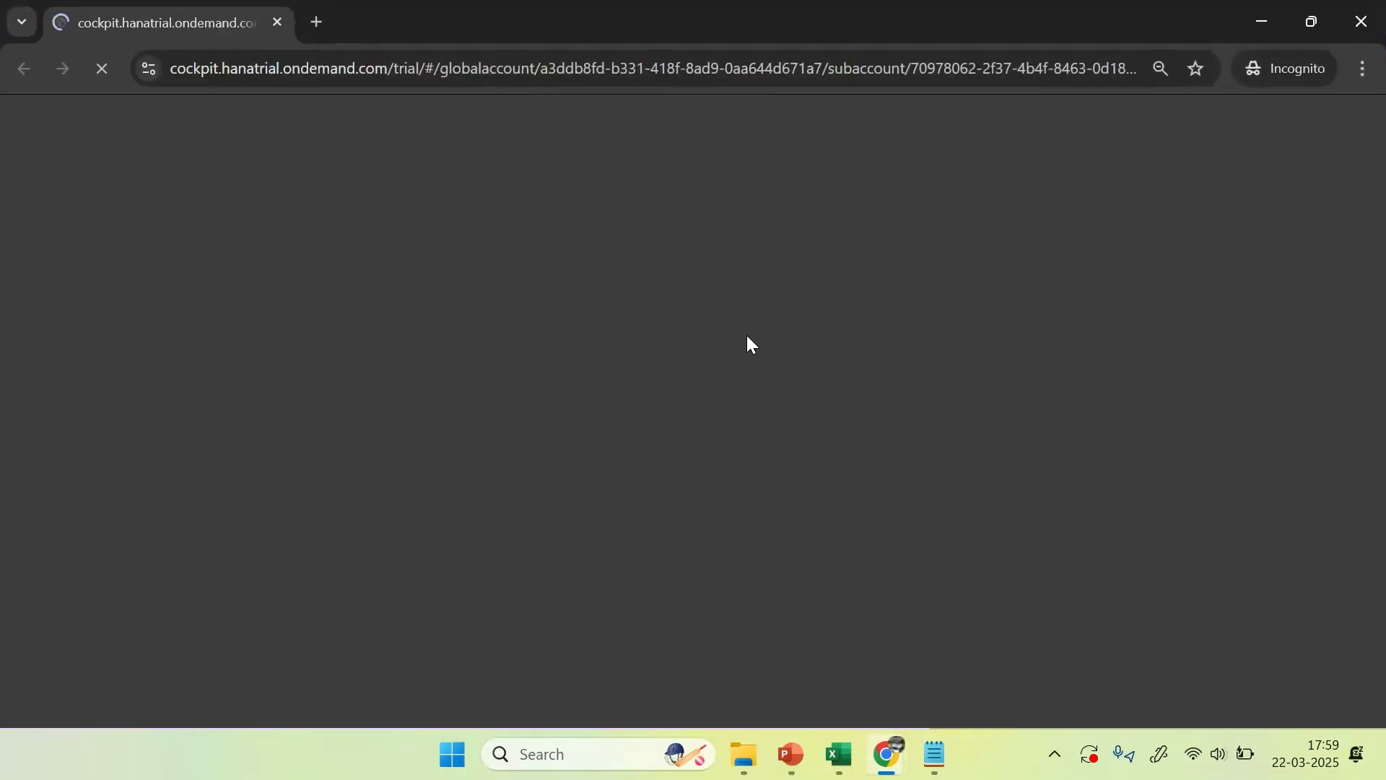